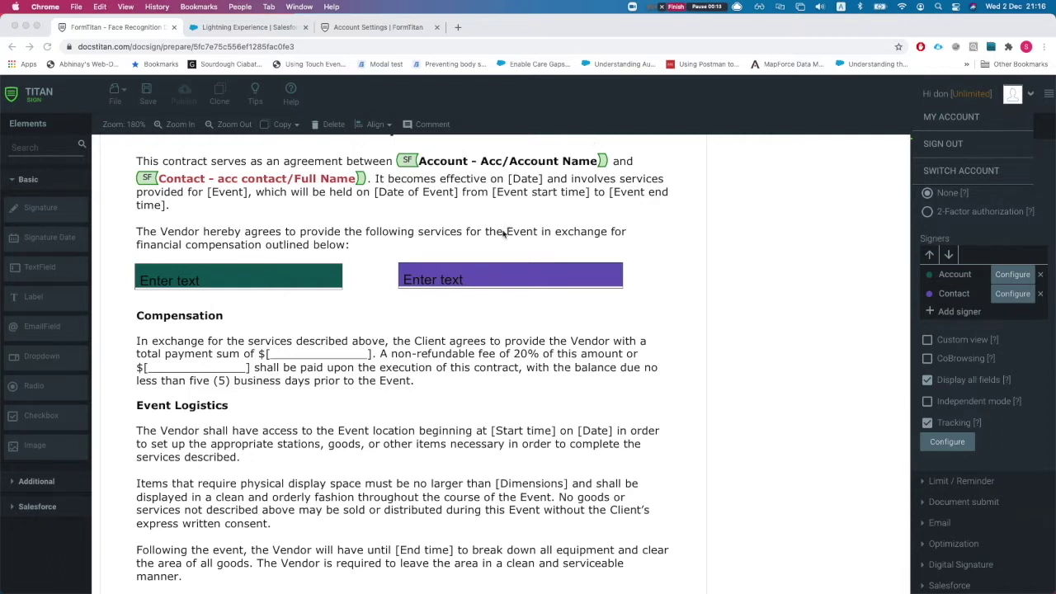
Scroll to the Donkey Contract title and open its Salesforce Configuration settings.
{"action": "scroll", "coordinate": [502, 233], "scroll_direction": "up", "scroll_amount": 3}
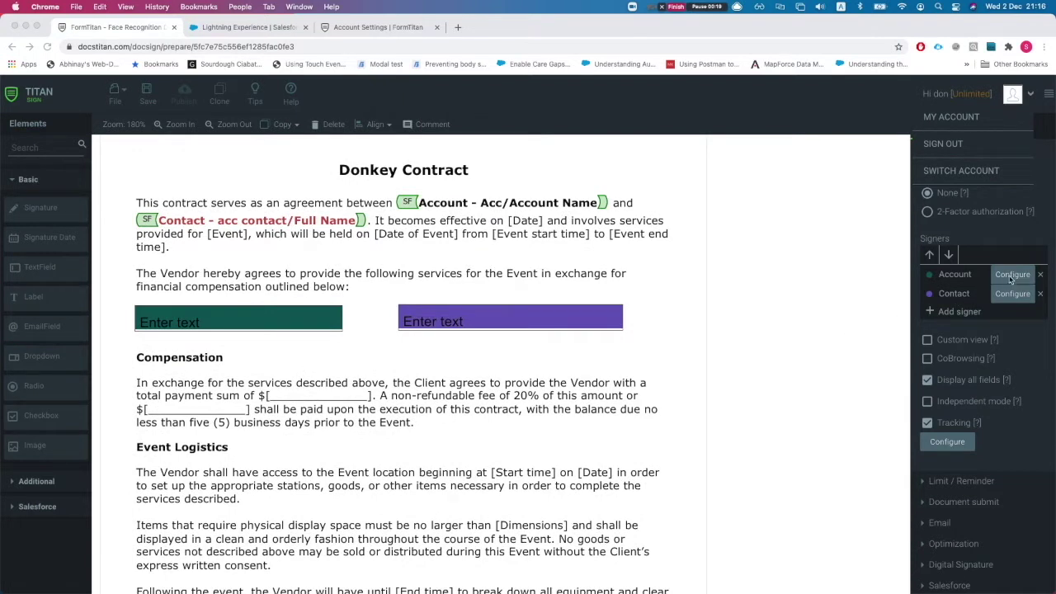
{"action": "scroll", "coordinate": [1007, 276], "scroll_direction": "up", "scroll_amount": 2}
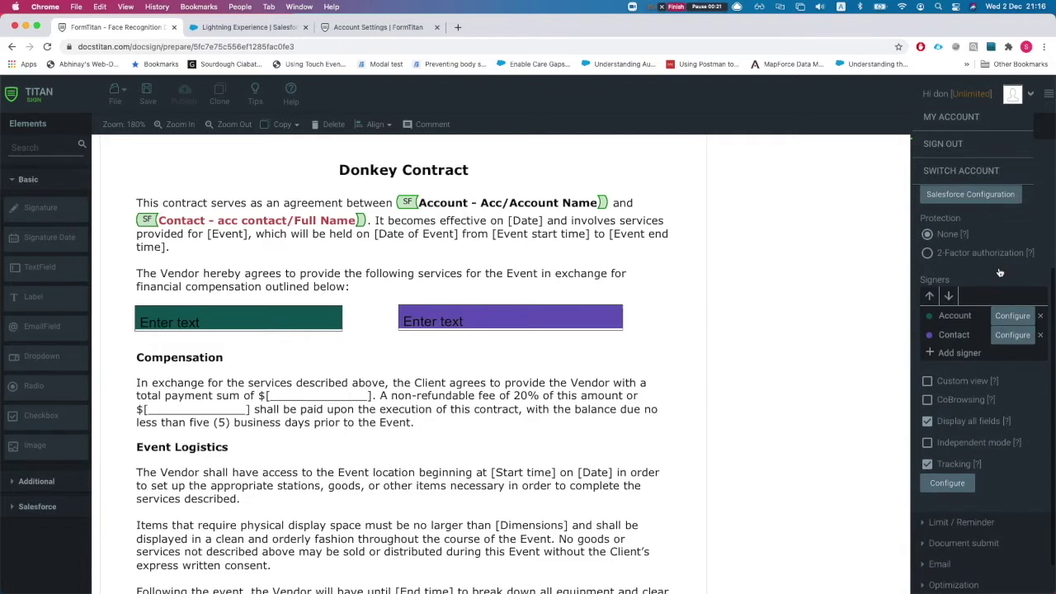
{"action": "scroll", "coordinate": [1000, 254], "scroll_direction": "up", "scroll_amount": 2}
{"action": "scroll", "coordinate": [957, 252], "scroll_direction": "down", "scroll_amount": 1}
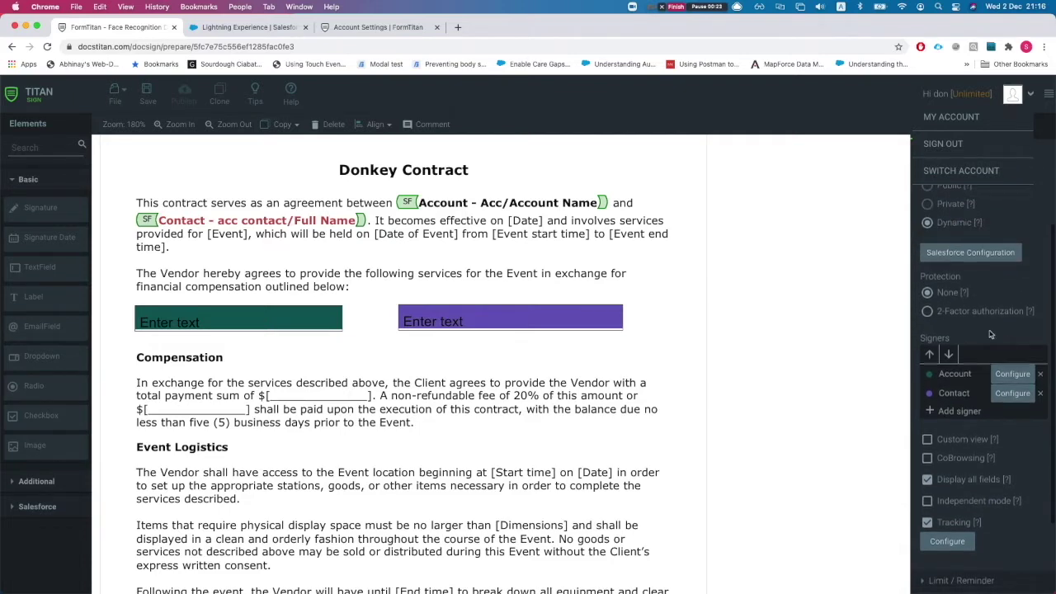
{"action": "left_click", "coordinate": [962, 232]}
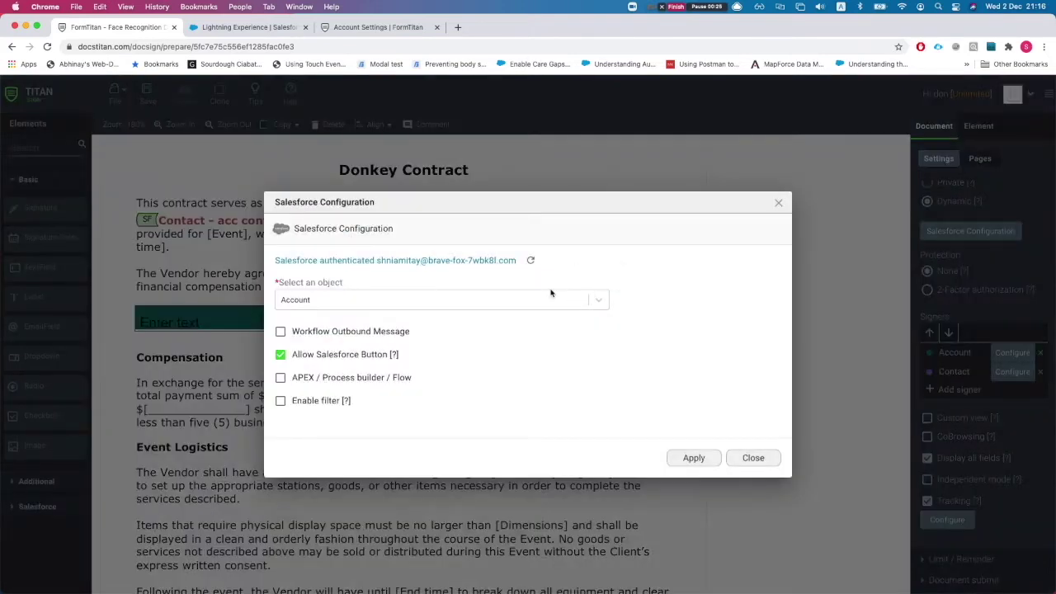
Open the Account - acc object settings and review its Account ID lookup conditions.
{"action": "left_click", "coordinate": [730, 462]}
{"action": "left_click", "coordinate": [1015, 352]}
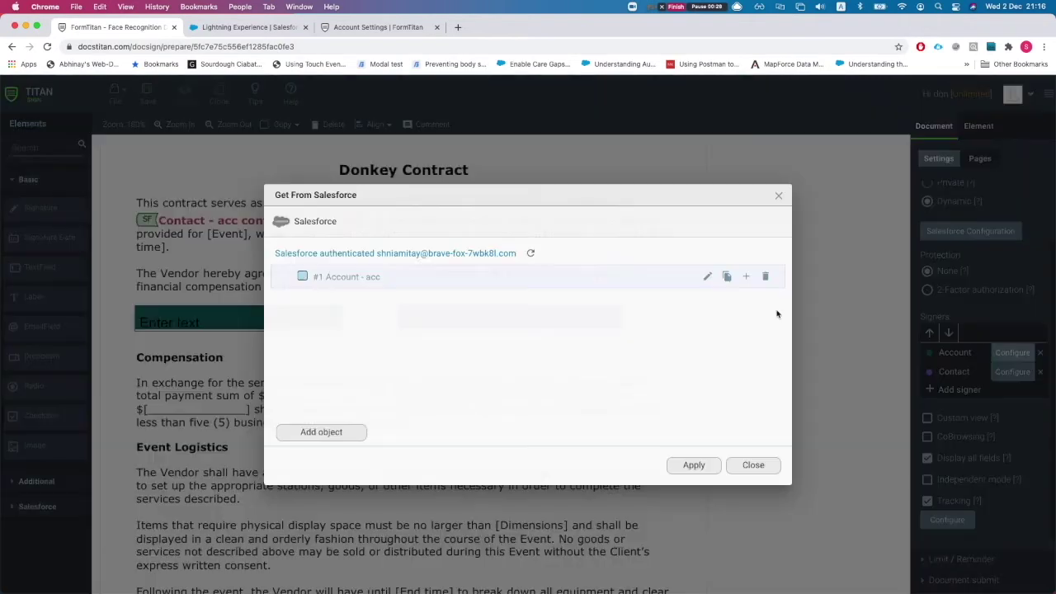
{"action": "left_click", "coordinate": [707, 277]}
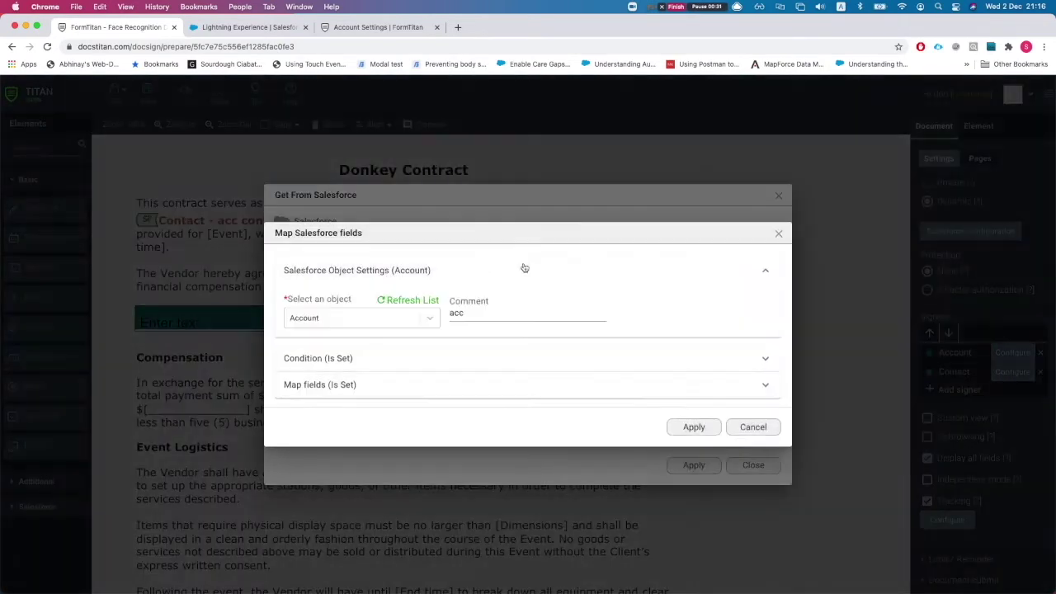
{"action": "left_click", "coordinate": [326, 360]}
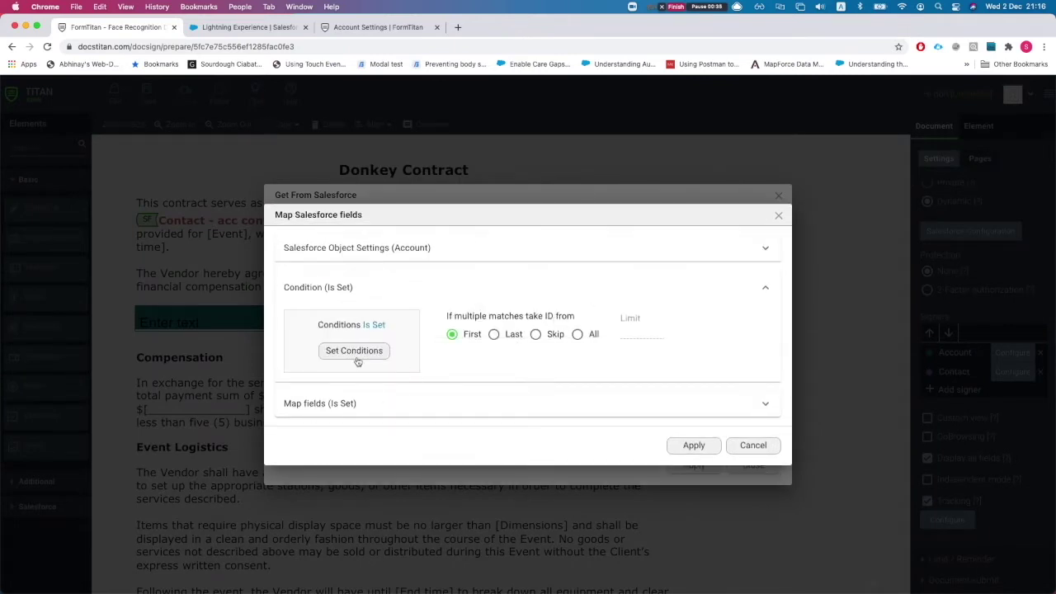
{"action": "left_click", "coordinate": [354, 351]}
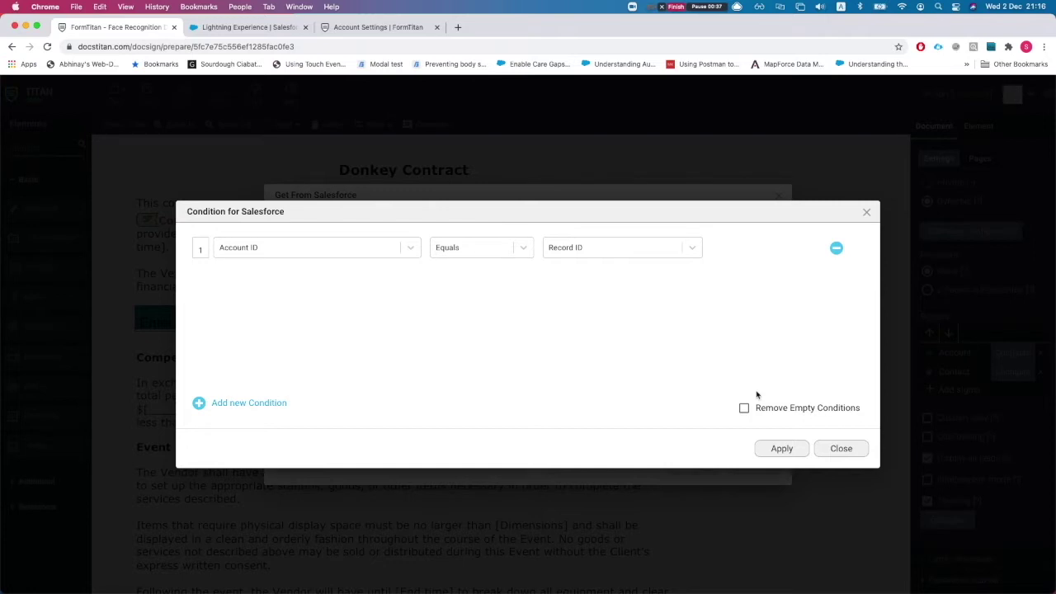
{"action": "left_click", "coordinate": [838, 448]}
Review the Account field mapping, then close all Salesforce dialogs to return to the contract.
{"action": "left_click", "coordinate": [342, 406]}
{"action": "left_click", "coordinate": [369, 384]}
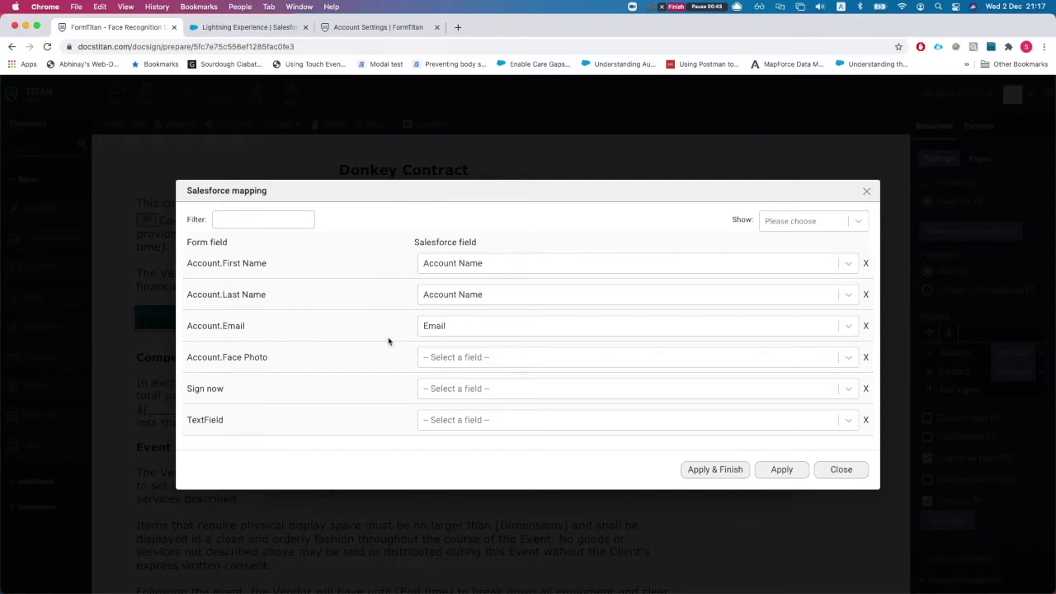
{"action": "left_click", "coordinate": [843, 469]}
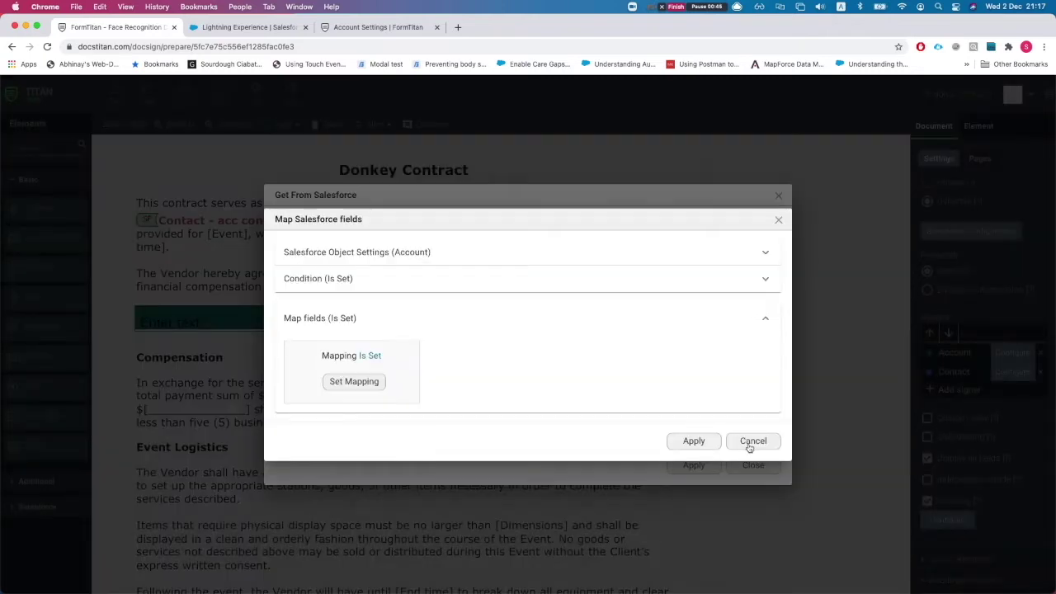
{"action": "left_click", "coordinate": [752, 443]}
{"action": "left_click", "coordinate": [752, 464]}
{"action": "scroll", "coordinate": [394, 460], "scroll_direction": "down", "scroll_amount": 2}
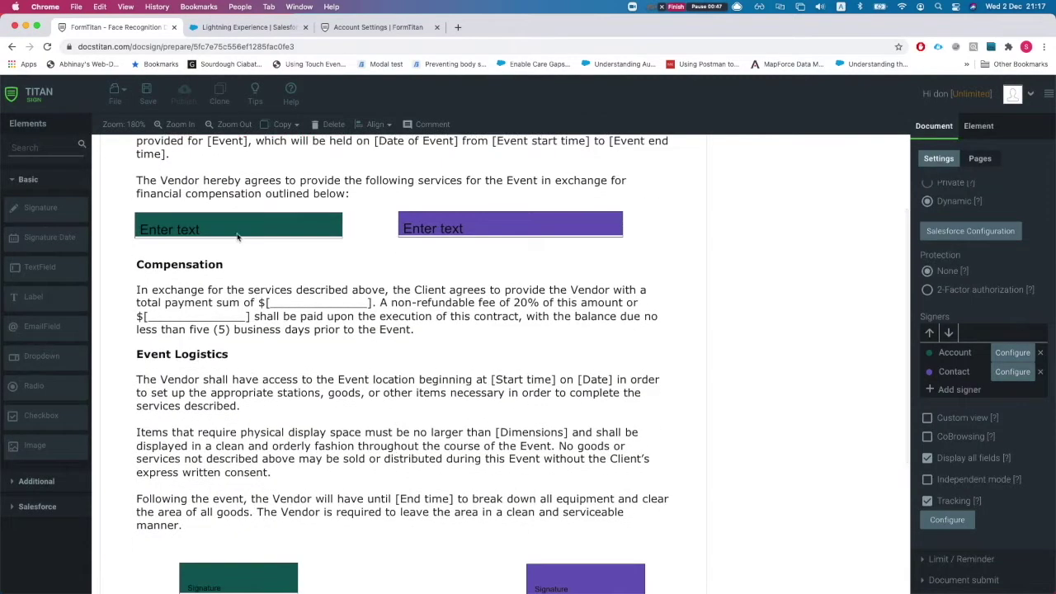
{"action": "left_click", "coordinate": [238, 235]}
{"action": "scroll", "coordinate": [265, 422], "scroll_direction": "down", "scroll_amount": 2}
{"action": "left_click", "coordinate": [246, 498]}
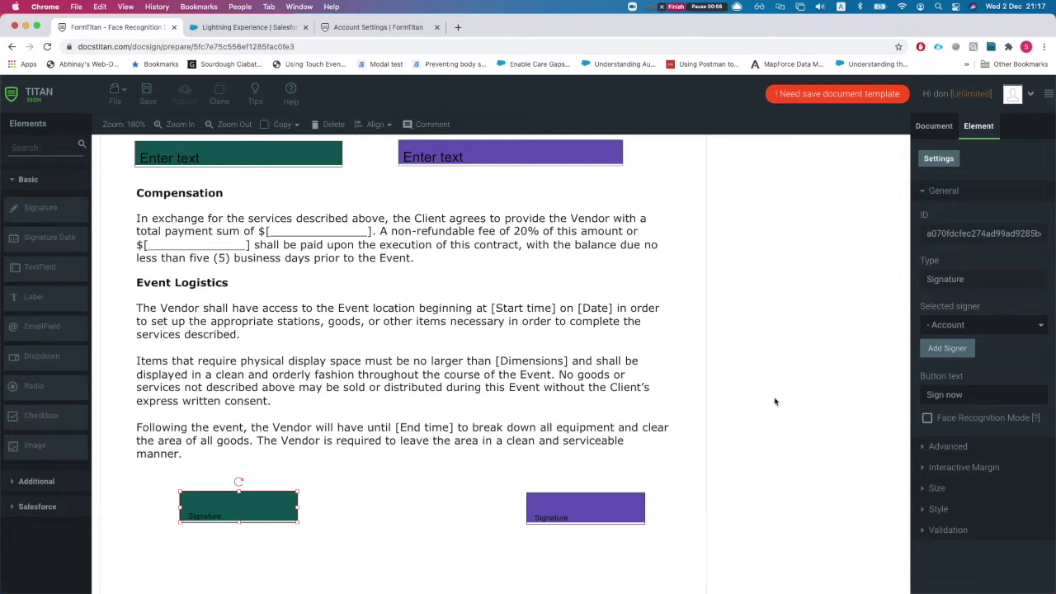
{"action": "scroll", "coordinate": [774, 402], "scroll_direction": "up", "scroll_amount": 2}
{"action": "left_click", "coordinate": [934, 127]}
{"action": "scroll", "coordinate": [957, 455], "scroll_direction": "down", "scroll_amount": 2}
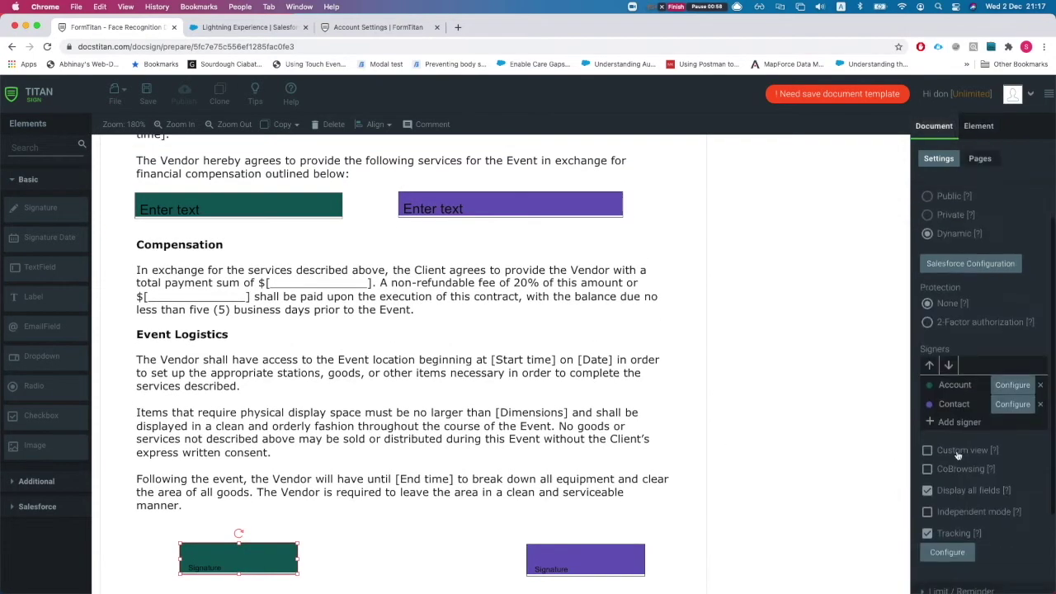
{"action": "left_click", "coordinate": [1015, 404]}
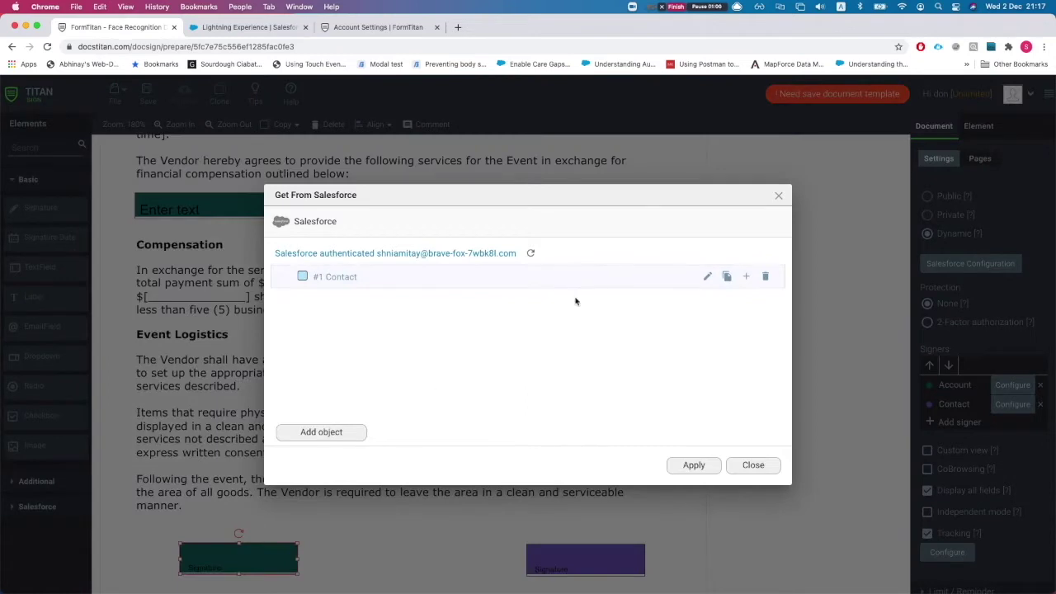
{"action": "left_click", "coordinate": [706, 279]}
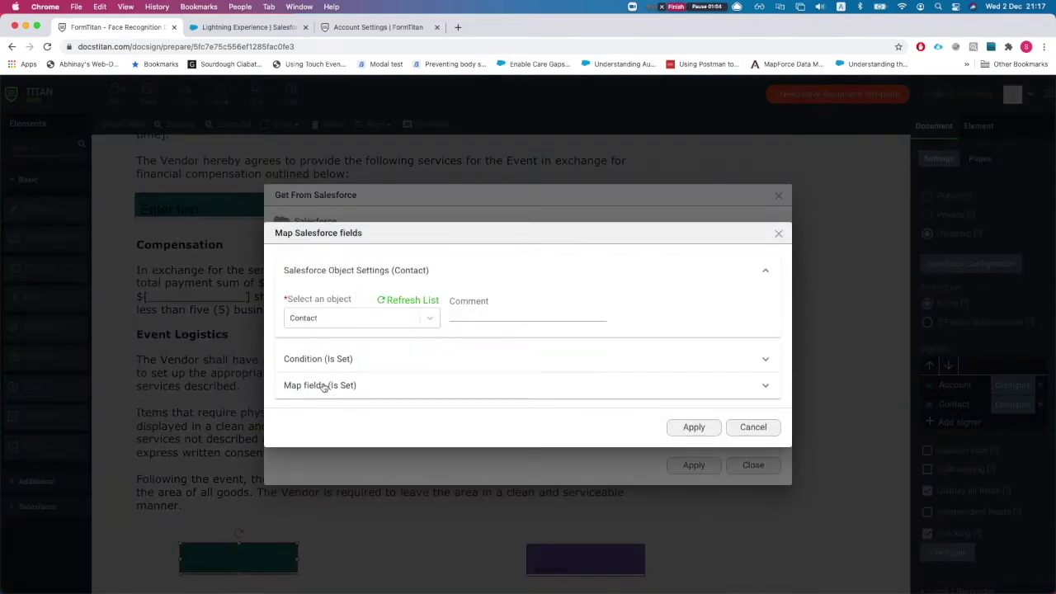
{"action": "left_click", "coordinate": [323, 384]}
{"action": "left_click", "coordinate": [355, 382]}
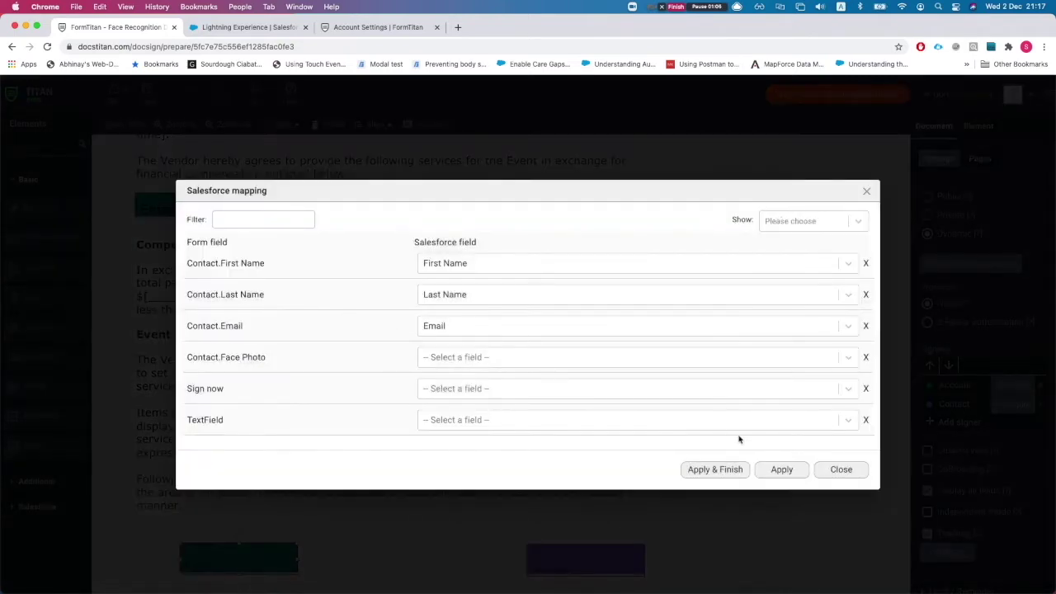
{"action": "left_click", "coordinate": [838, 467]}
{"action": "left_click", "coordinate": [770, 444]}
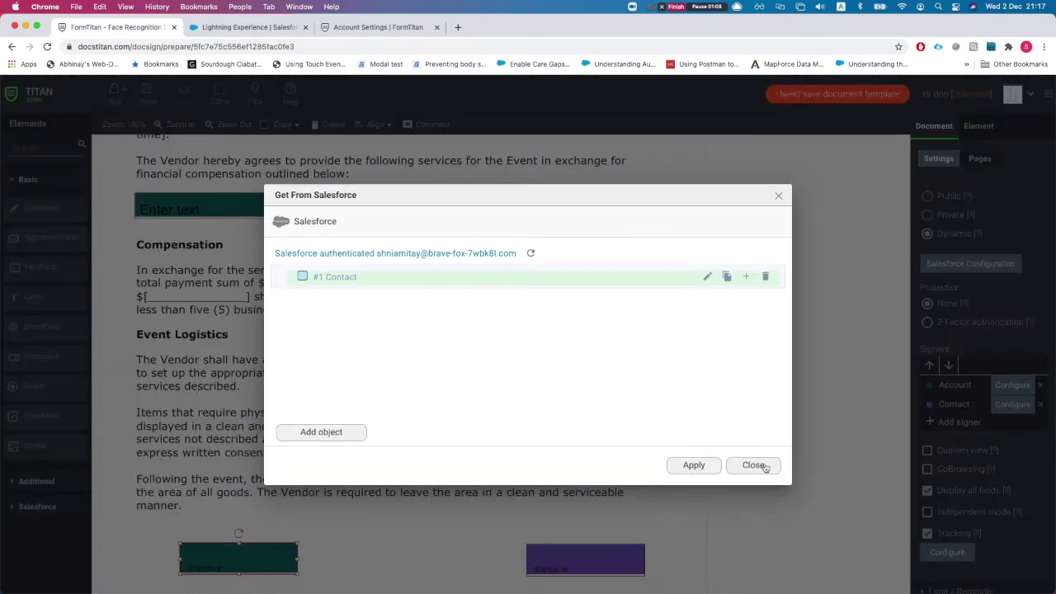
{"action": "left_click", "coordinate": [762, 467]}
{"action": "left_click", "coordinate": [583, 570]}
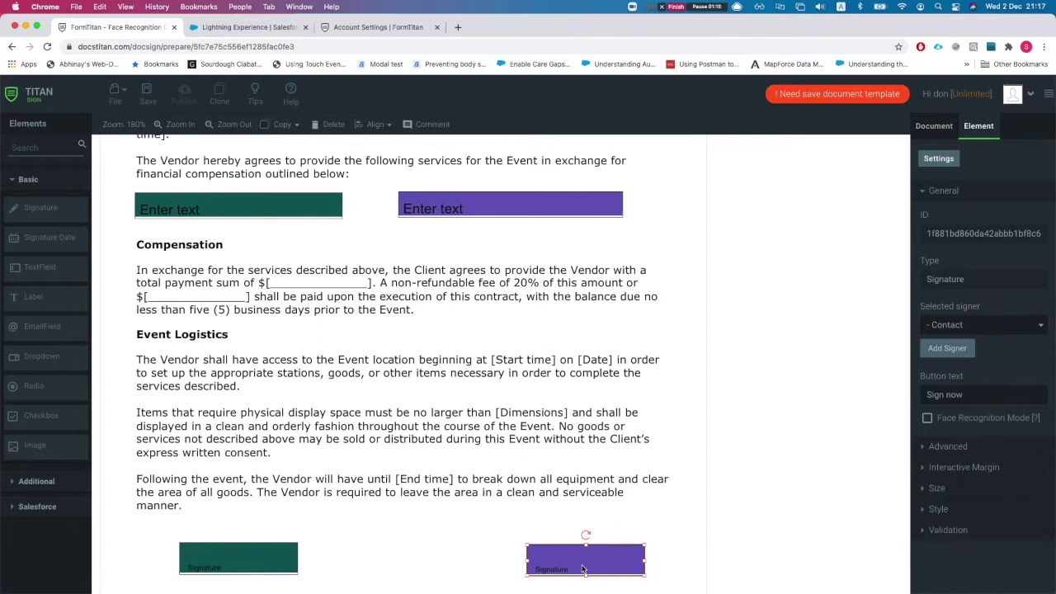
Check the purple text field's signer, then switch to the Account Settings Collaborators page.
{"action": "left_click", "coordinate": [510, 209]}
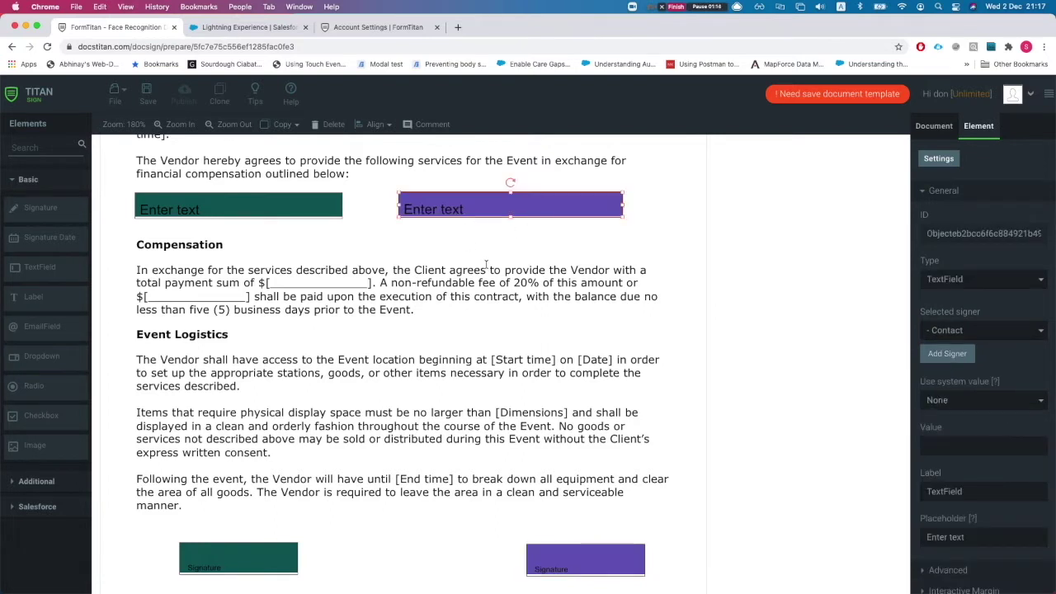
{"action": "scroll", "coordinate": [470, 276], "scroll_direction": "up", "scroll_amount": 1}
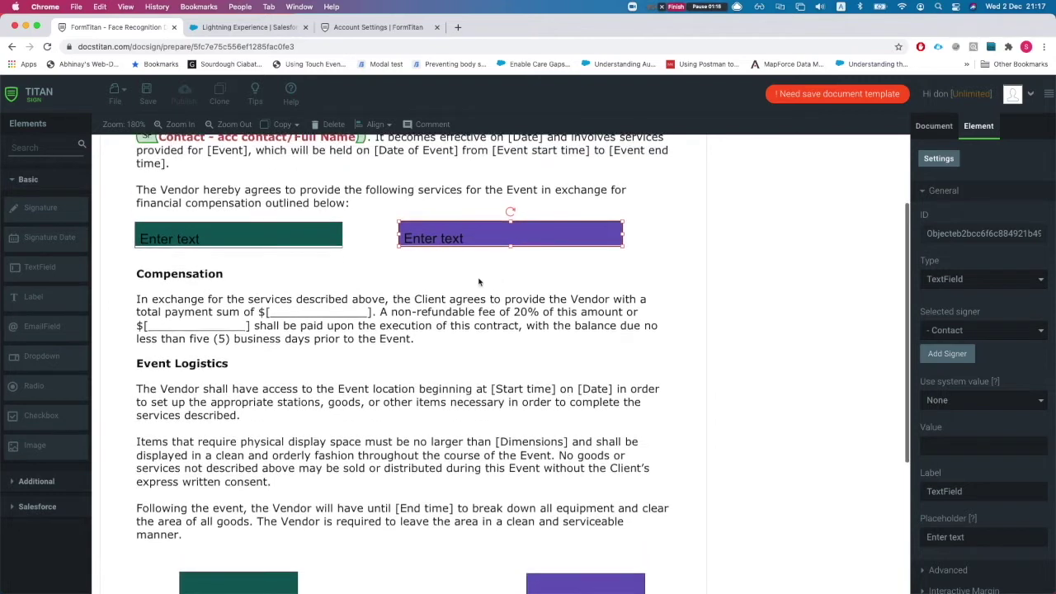
{"action": "left_click", "coordinate": [368, 28]}
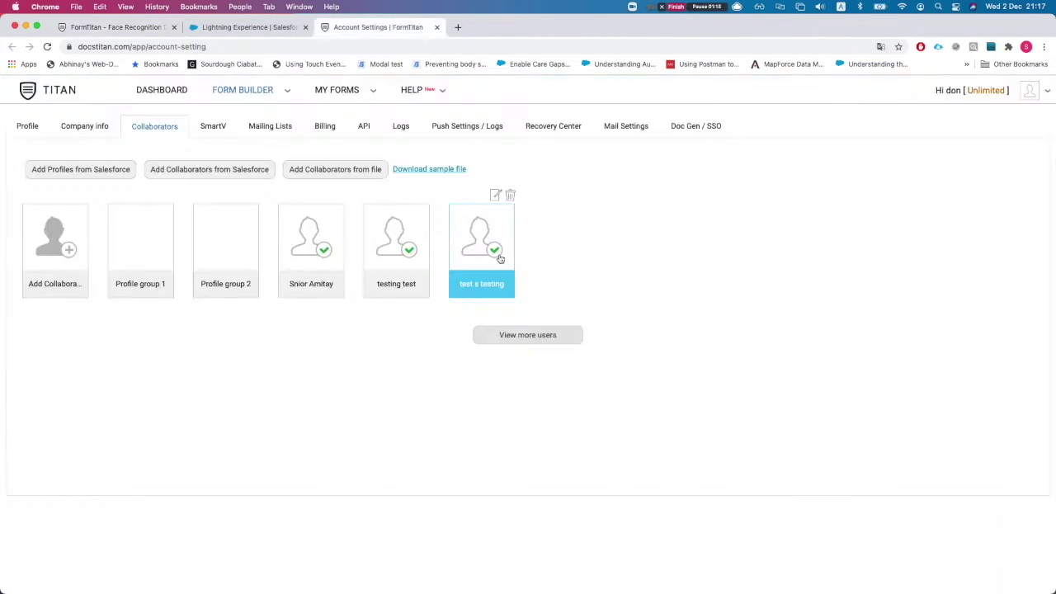
From the Titan Web 1 account, use FT Generate Document to send Demo Contract for signing.
{"action": "left_click", "coordinate": [247, 28]}
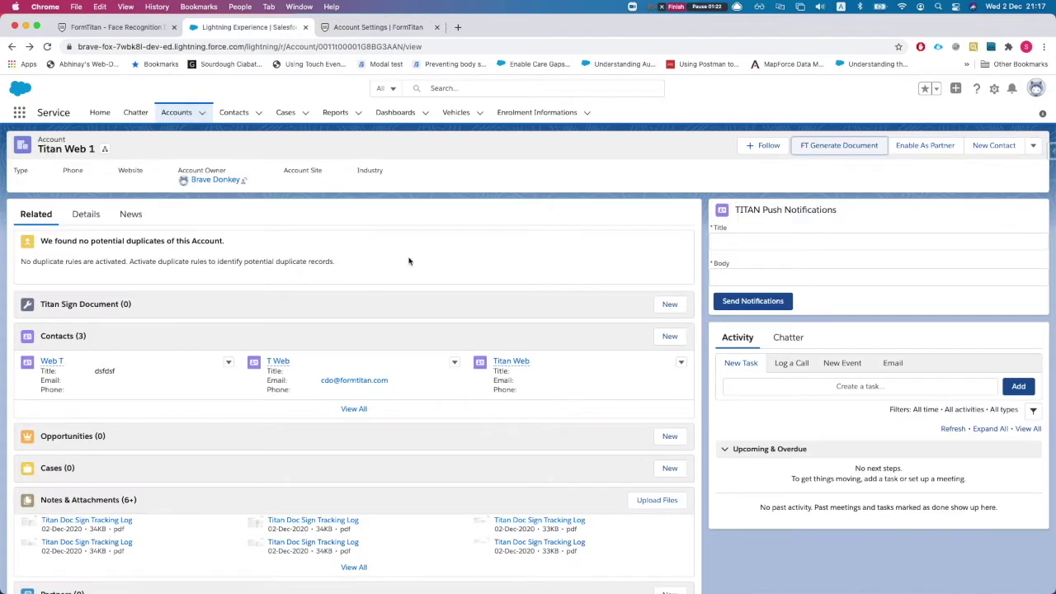
{"action": "left_click", "coordinate": [842, 151]}
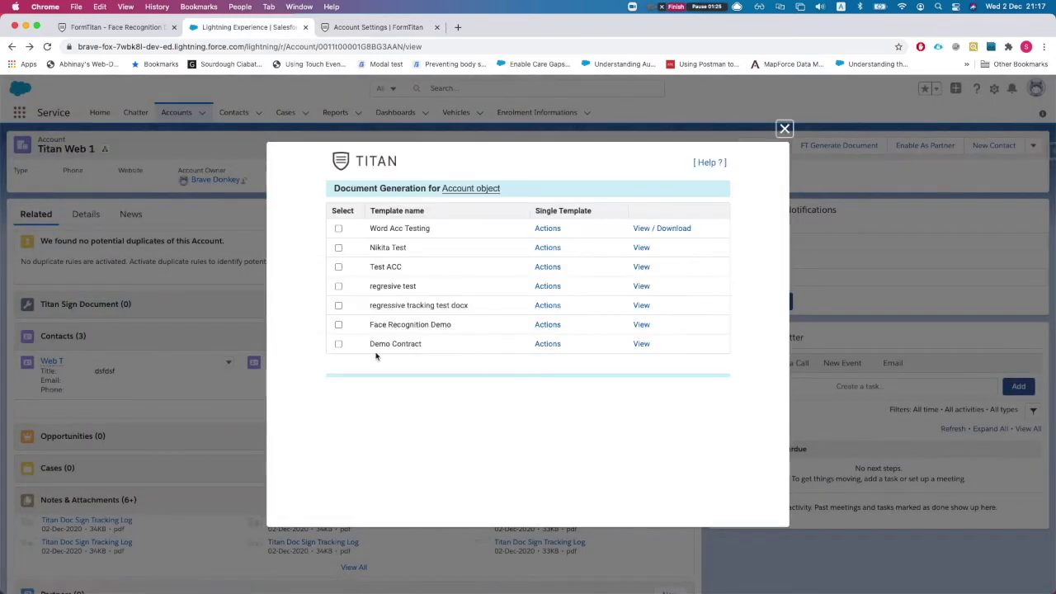
{"action": "left_click", "coordinate": [549, 344]}
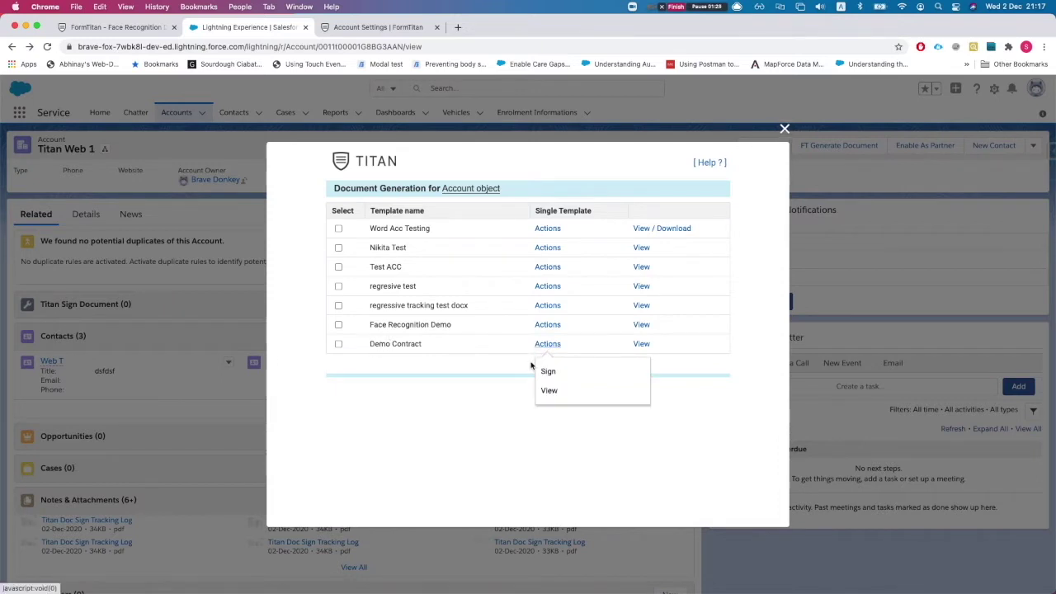
{"action": "left_click", "coordinate": [554, 370]}
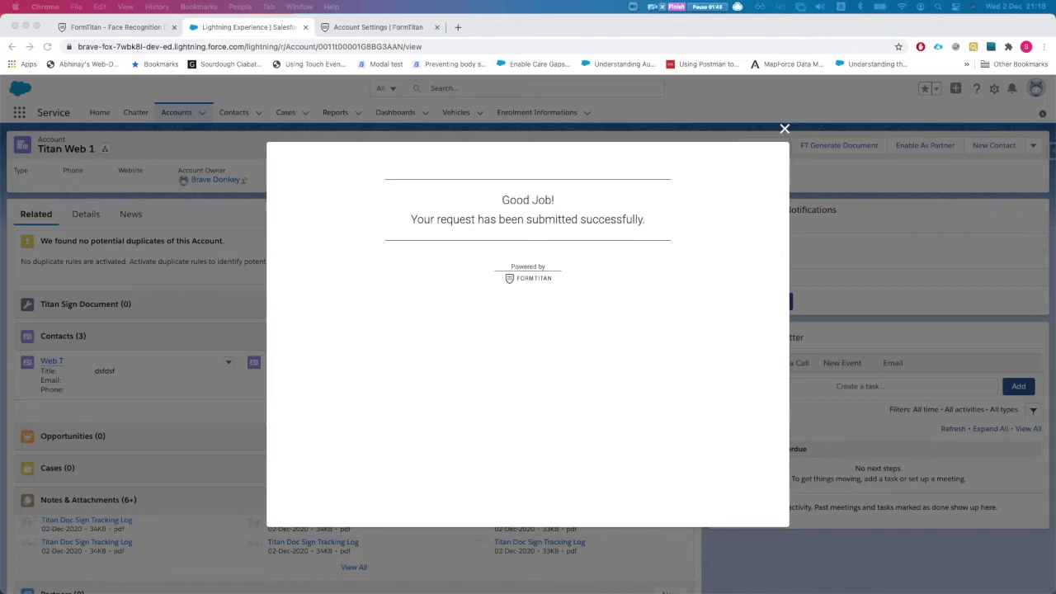
Open the Demo Contract signing link from the Signature Request e-mail and move the browser aside.
{"action": "key", "text": "super+Tab"}
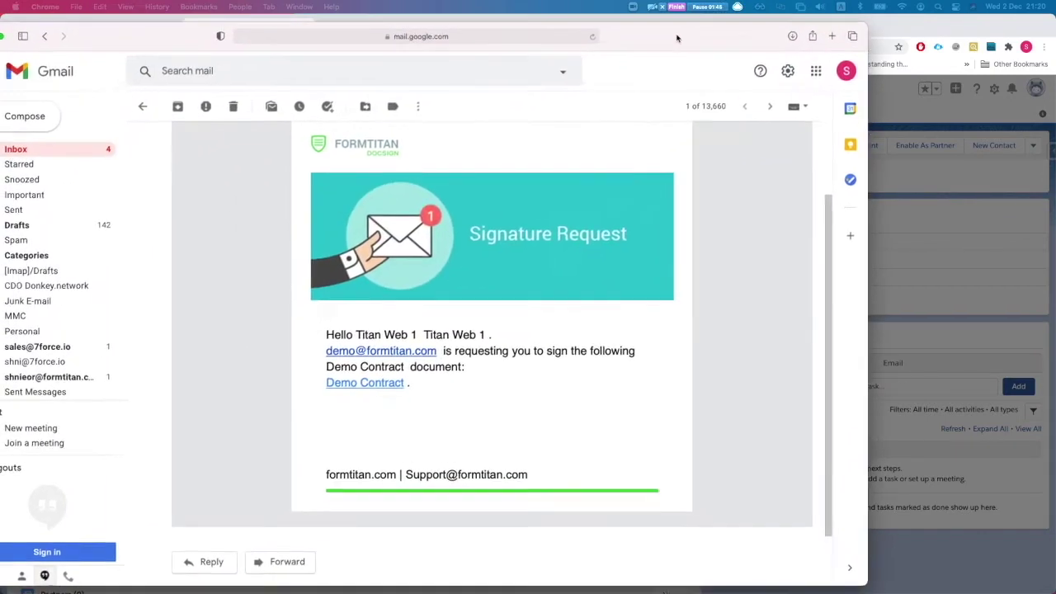
{"action": "left_click", "coordinate": [336, 380]}
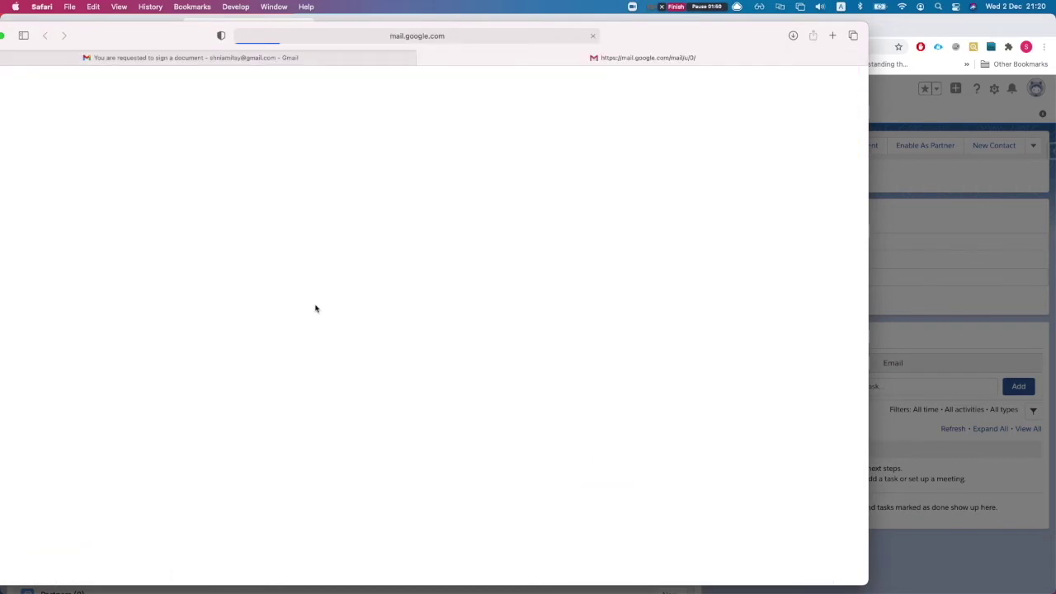
{"action": "left_click_drag", "start_coordinate": [669, 33], "coordinate": [745, 33]}
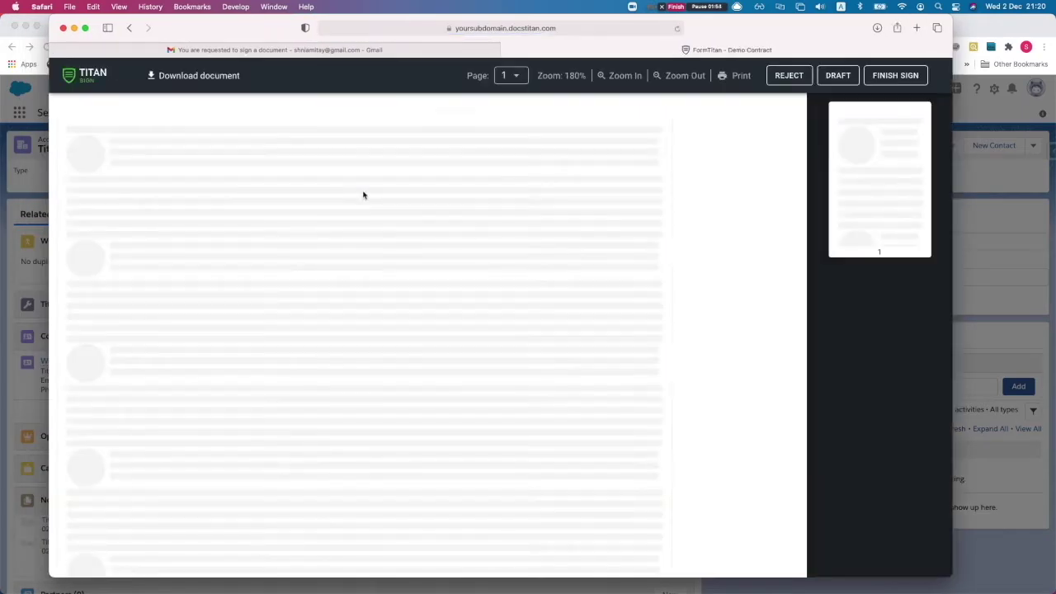
Fill the contract's yellow text field with 'asda'.
{"action": "scroll", "coordinate": [251, 260], "scroll_direction": "down", "scroll_amount": 3}
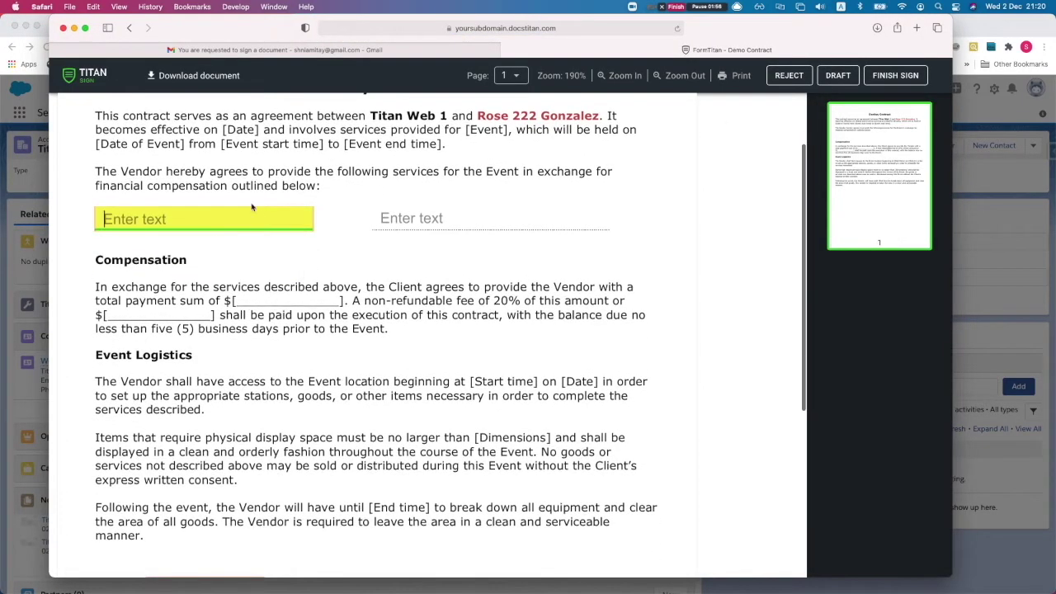
{"action": "scroll", "coordinate": [446, 165], "scroll_direction": "up", "scroll_amount": 3}
{"action": "scroll", "coordinate": [527, 216], "scroll_direction": "down", "scroll_amount": 2}
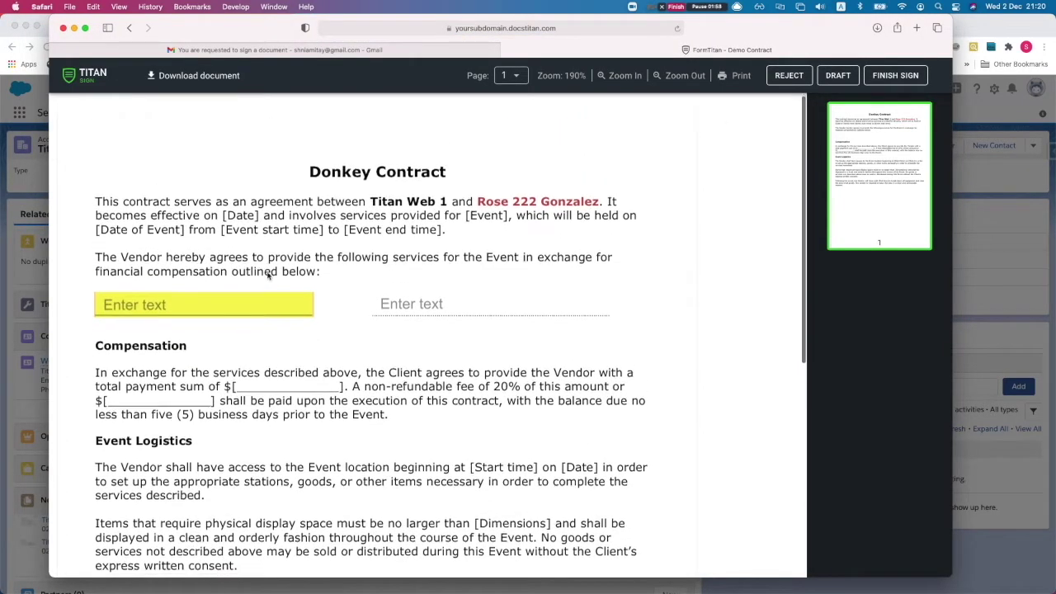
{"action": "left_click", "coordinate": [124, 276]}
{"action": "type", "text": "asda"}
Place the first saved signature on the signing spot and finish signing the contract.
{"action": "scroll", "coordinate": [176, 329], "scroll_direction": "down", "scroll_amount": 10}
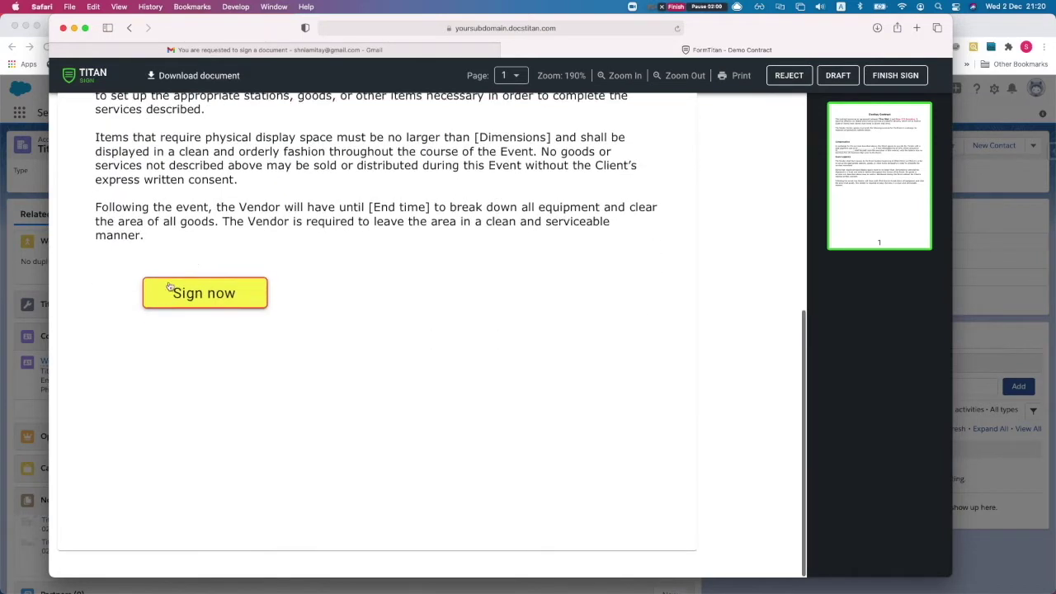
{"action": "left_click", "coordinate": [182, 290]}
{"action": "left_click", "coordinate": [338, 323]}
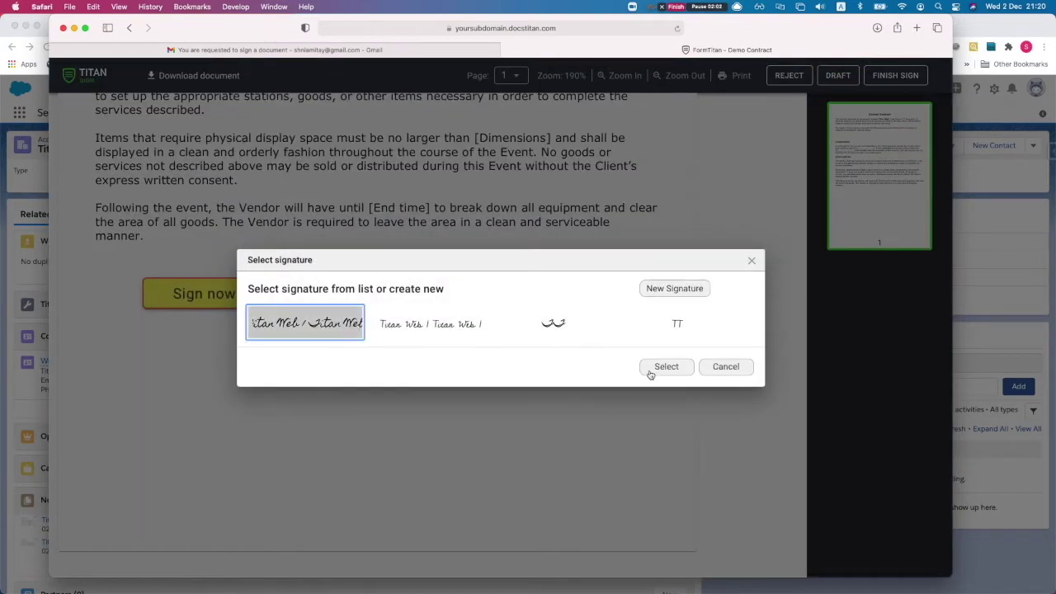
{"action": "left_click", "coordinate": [668, 368]}
{"action": "scroll", "coordinate": [428, 324], "scroll_direction": "up", "scroll_amount": 5}
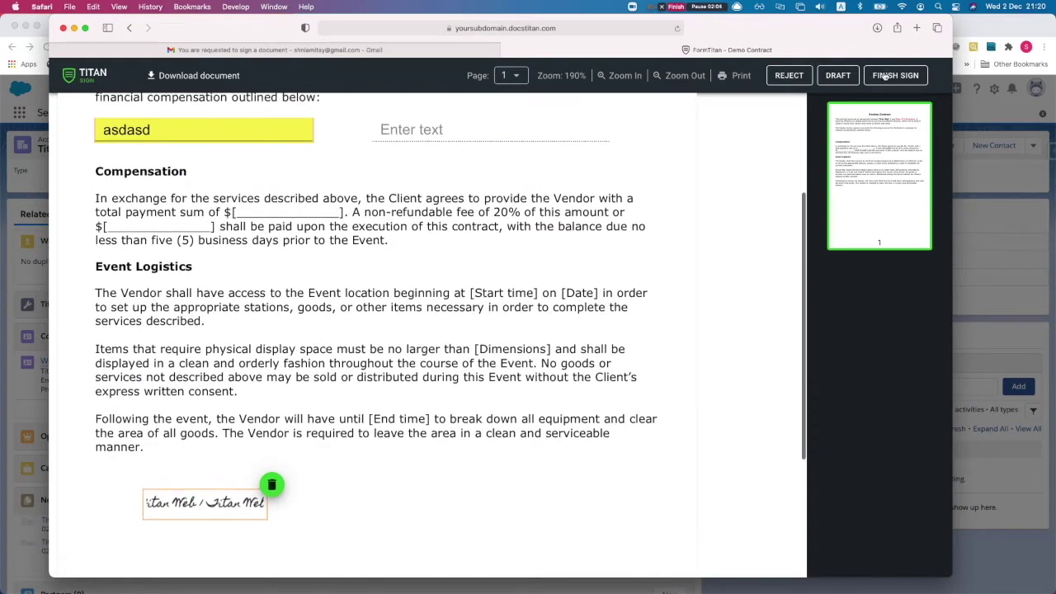
{"action": "left_click", "coordinate": [885, 78]}
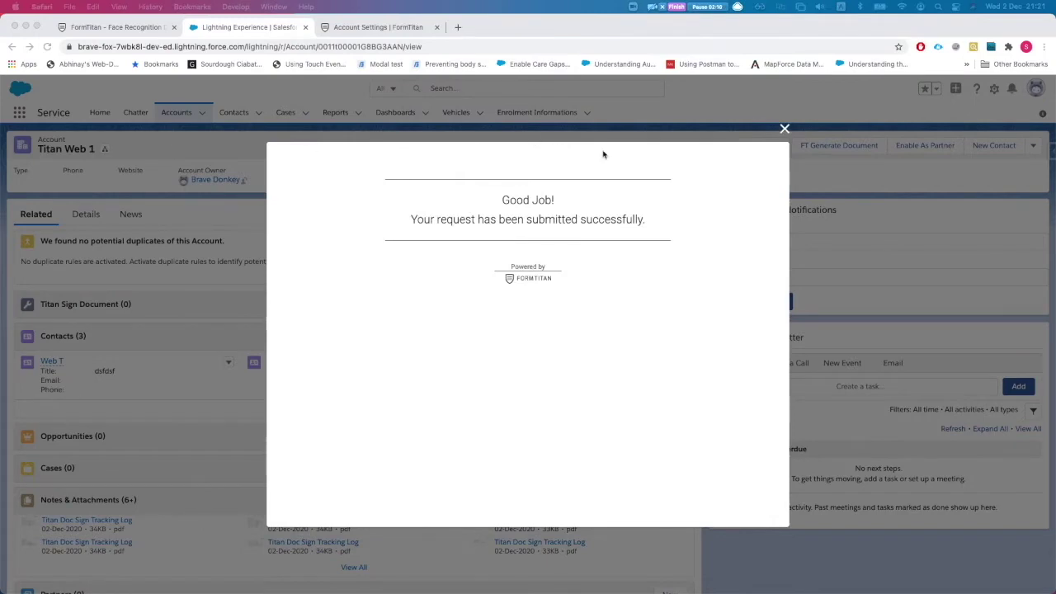
Dismiss the Good Job confirmation and show the Titan Web 1 account's Details tab.
{"action": "left_click", "coordinate": [784, 130]}
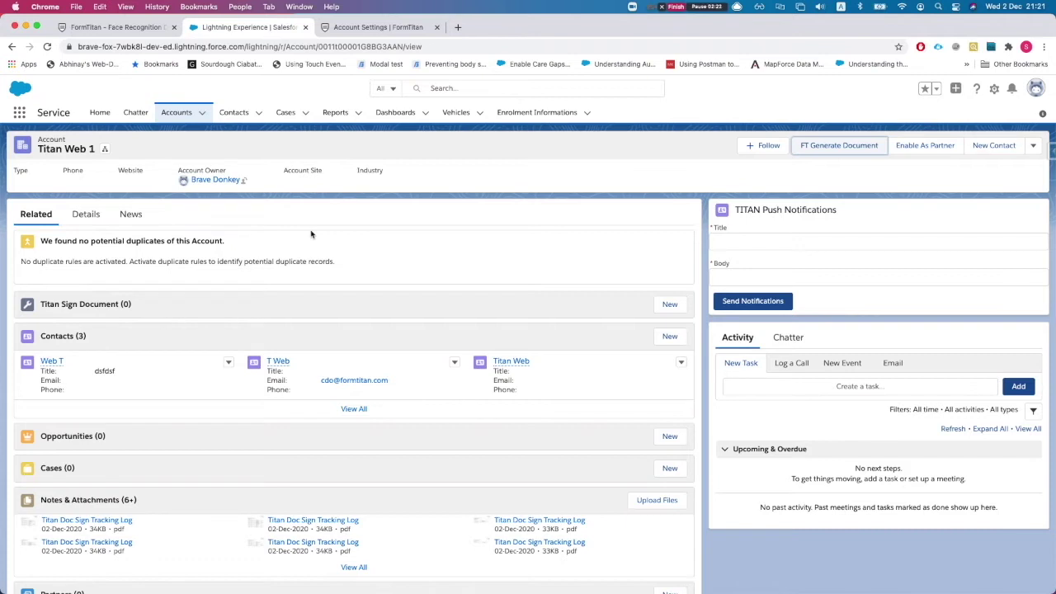
{"action": "mouse_move", "coordinate": [217, 179]}
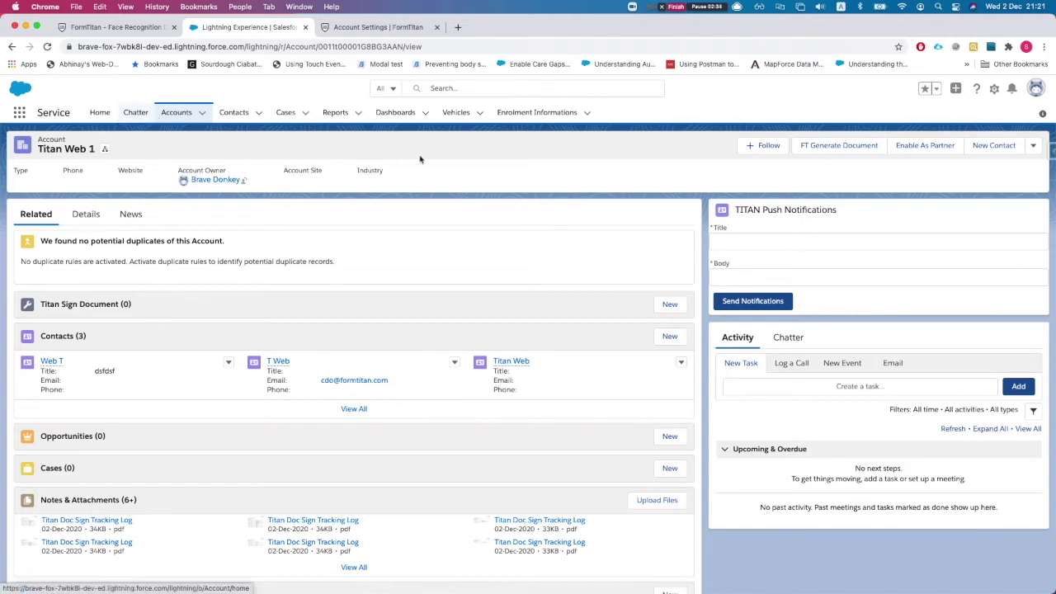
{"action": "left_click", "coordinate": [993, 90]}
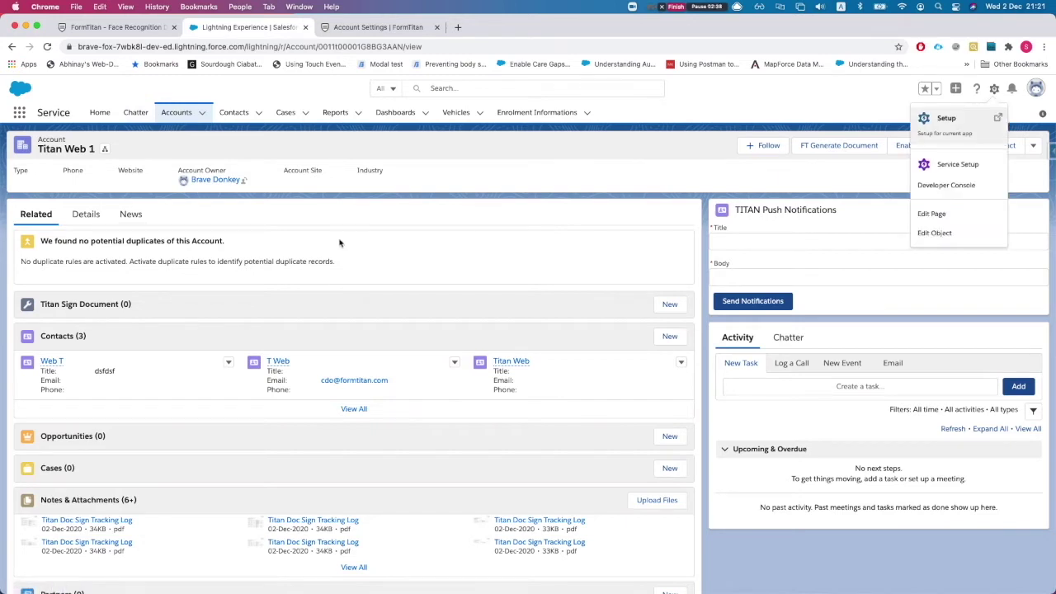
{"action": "left_click", "coordinate": [86, 215]}
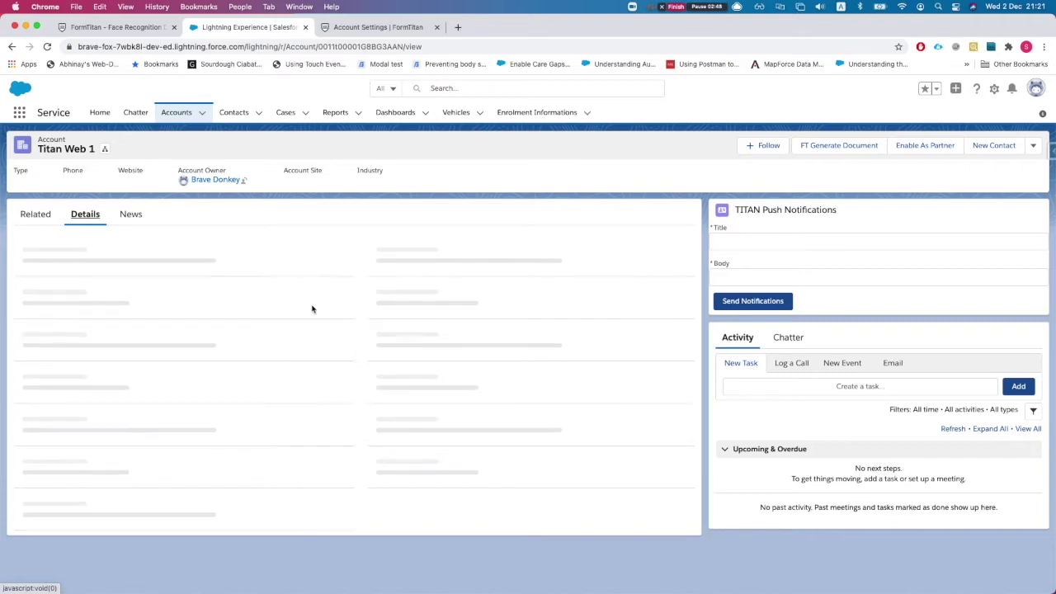
Delete all text from Titan Web 1's LongText field and save the record with it empty.
{"action": "scroll", "coordinate": [310, 322], "scroll_direction": "down", "scroll_amount": 1}
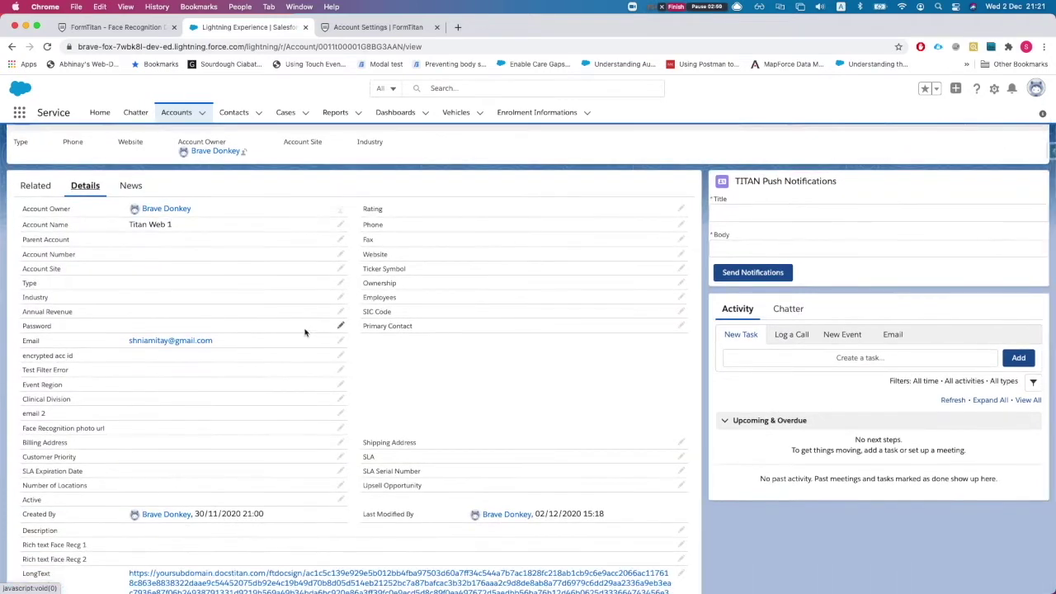
{"action": "scroll", "coordinate": [302, 333], "scroll_direction": "up", "scroll_amount": 1}
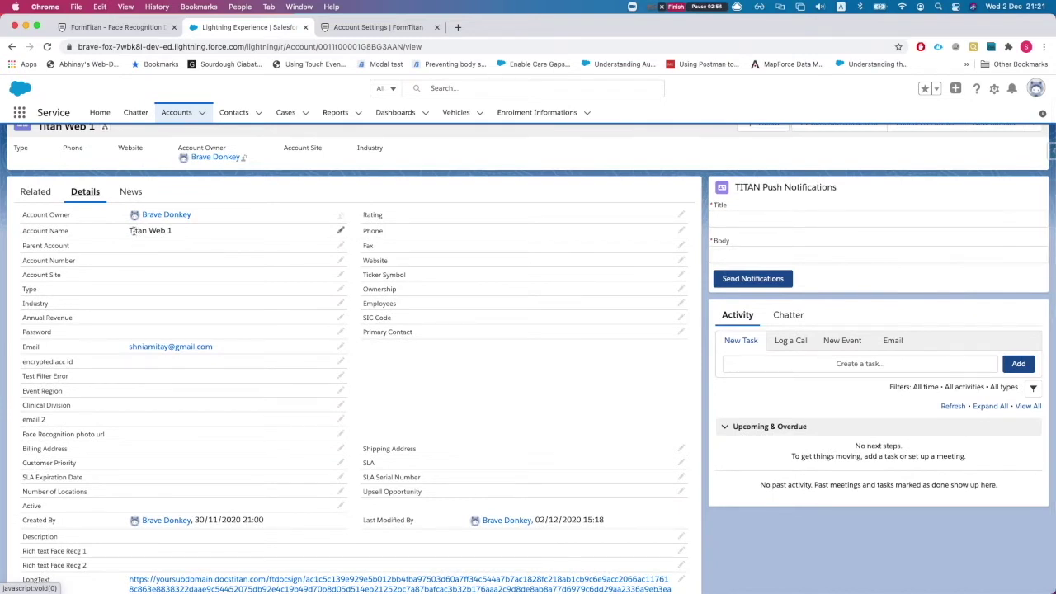
{"action": "left_click_drag", "start_coordinate": [130, 232], "coordinate": [149, 231]}
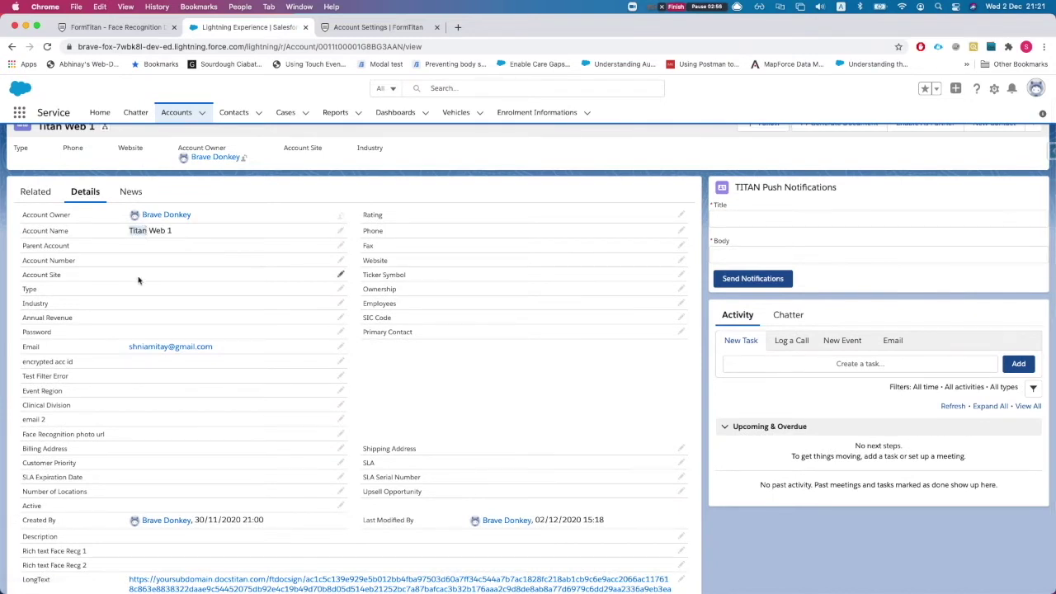
{"action": "scroll", "coordinate": [140, 281], "scroll_direction": "down", "scroll_amount": 1}
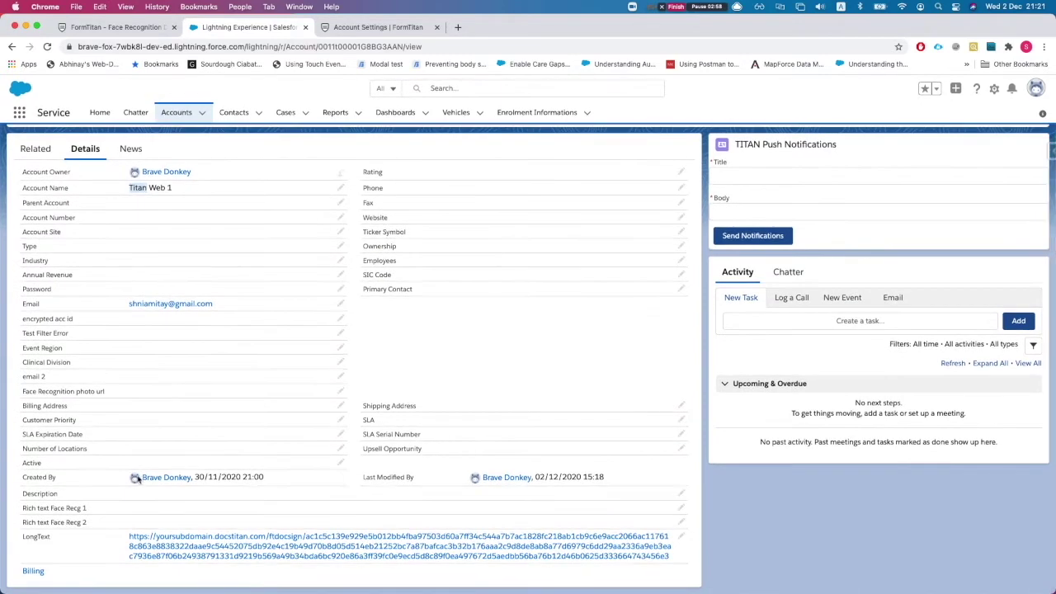
{"action": "scroll", "coordinate": [157, 461], "scroll_direction": "up", "scroll_amount": 1}
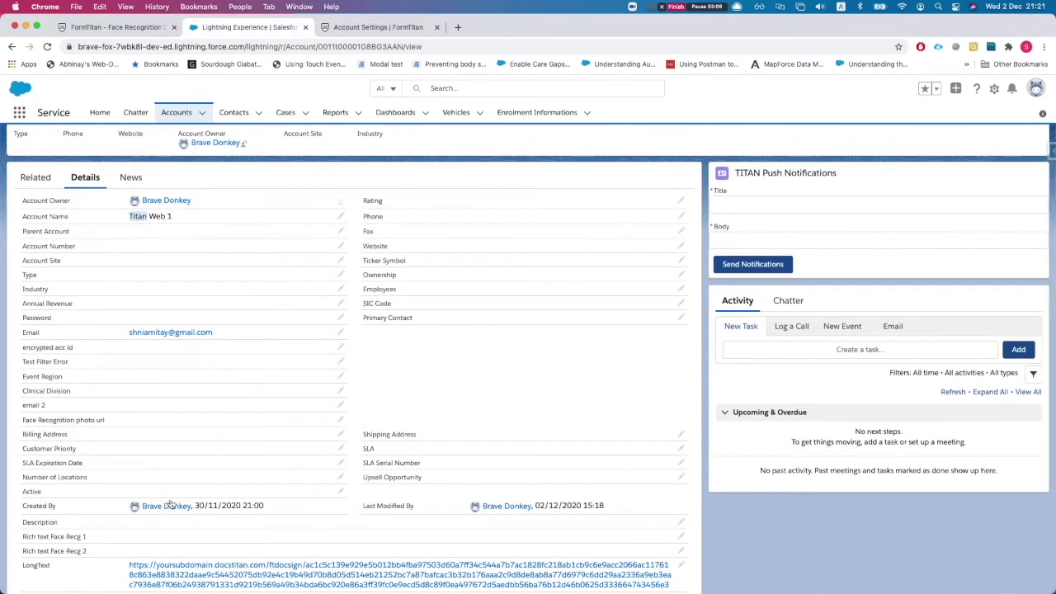
{"action": "scroll", "coordinate": [170, 506], "scroll_direction": "down", "scroll_amount": 1}
{"action": "scroll", "coordinate": [200, 528], "scroll_direction": "down", "scroll_amount": 1}
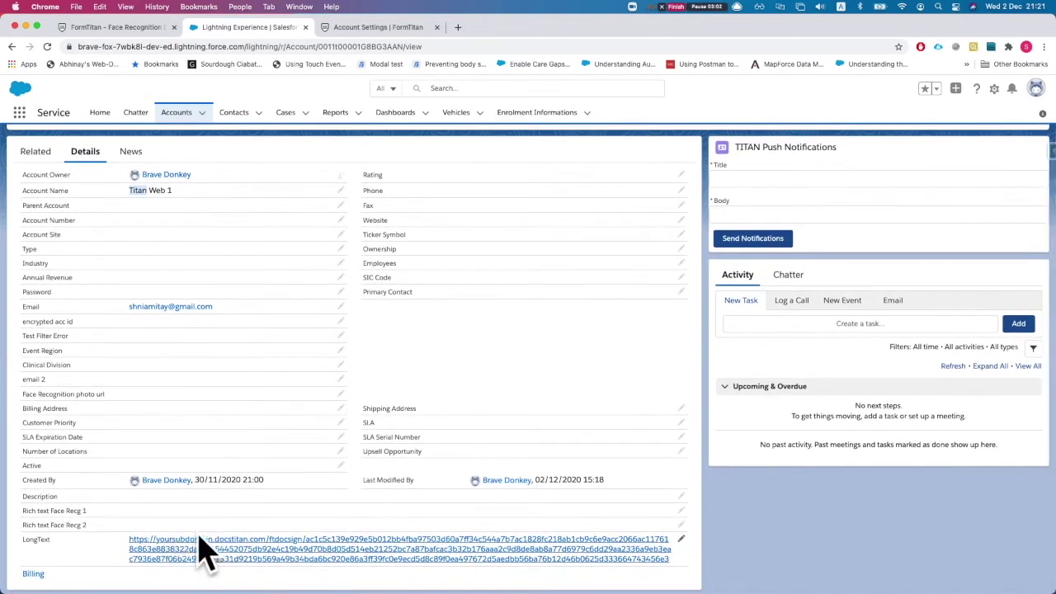
{"action": "left_click", "coordinate": [681, 538]}
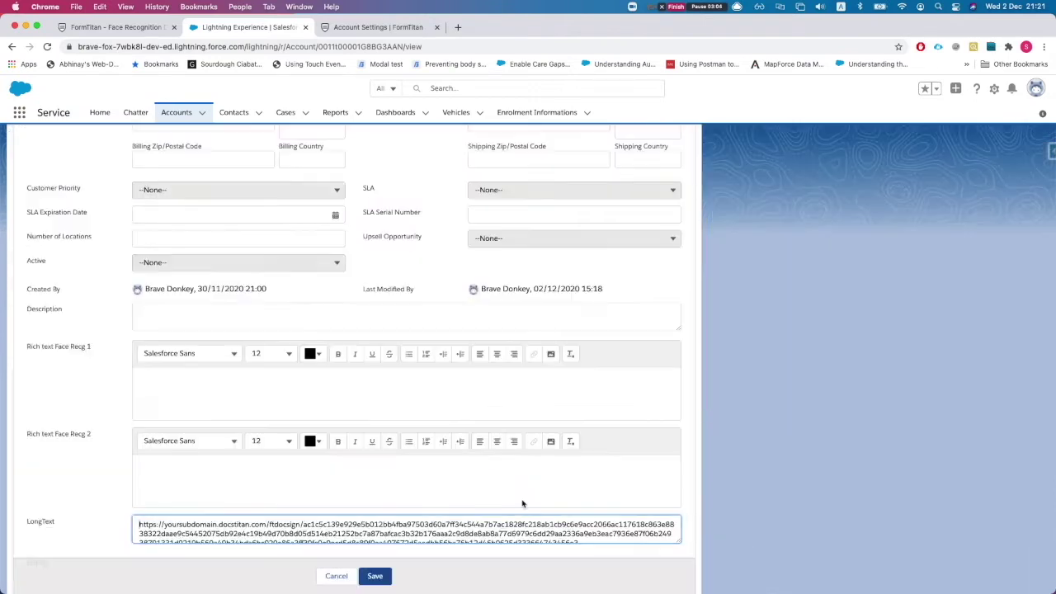
{"action": "key", "text": "ctrl+a"}
{"action": "key", "text": "BackSpace"}
{"action": "left_click", "coordinate": [375, 576]}
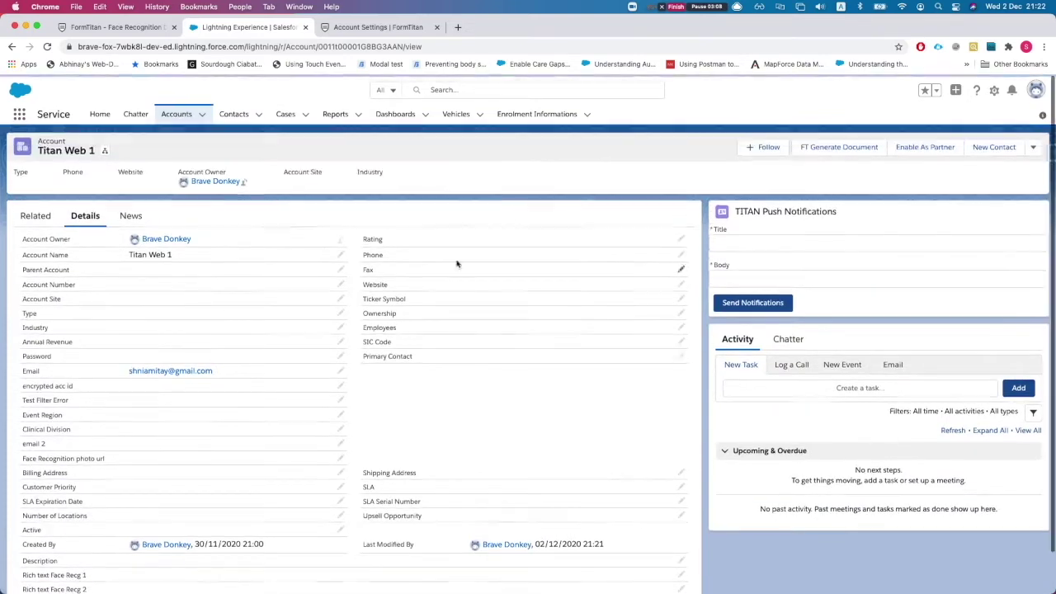
{"action": "left_click", "coordinate": [1014, 89]}
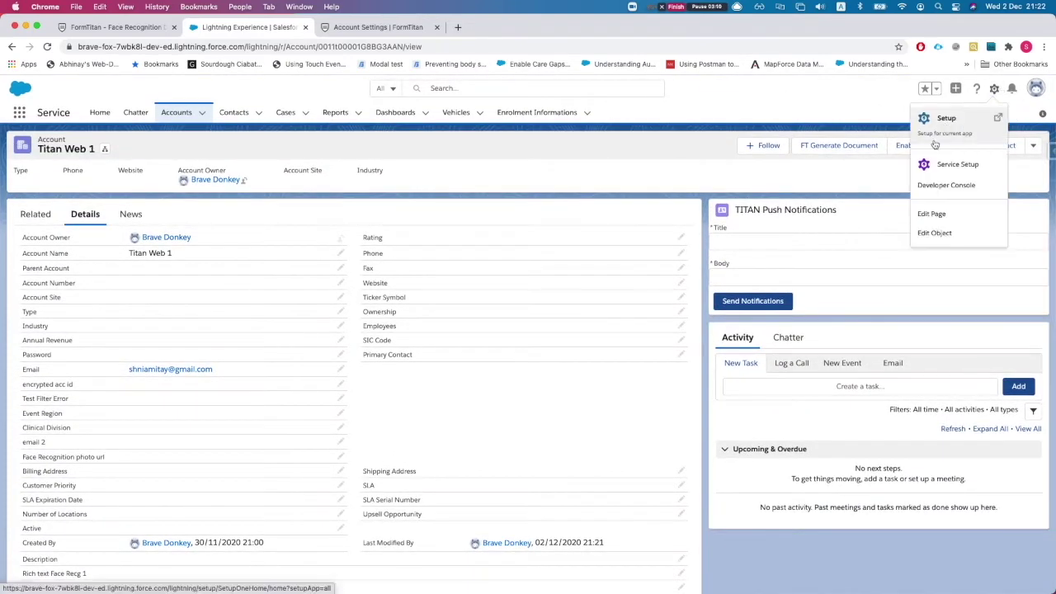
Find Process Builder through Setup Quick Find 'process' and start a new process named 'Get'.
{"action": "left_click", "coordinate": [941, 119]}
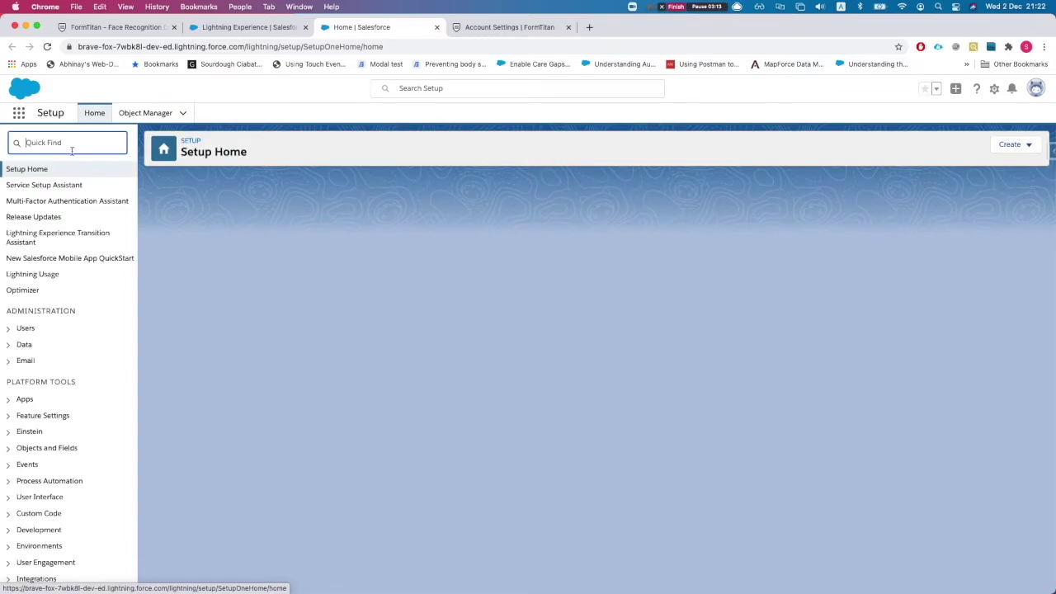
{"action": "left_click", "coordinate": [72, 148]}
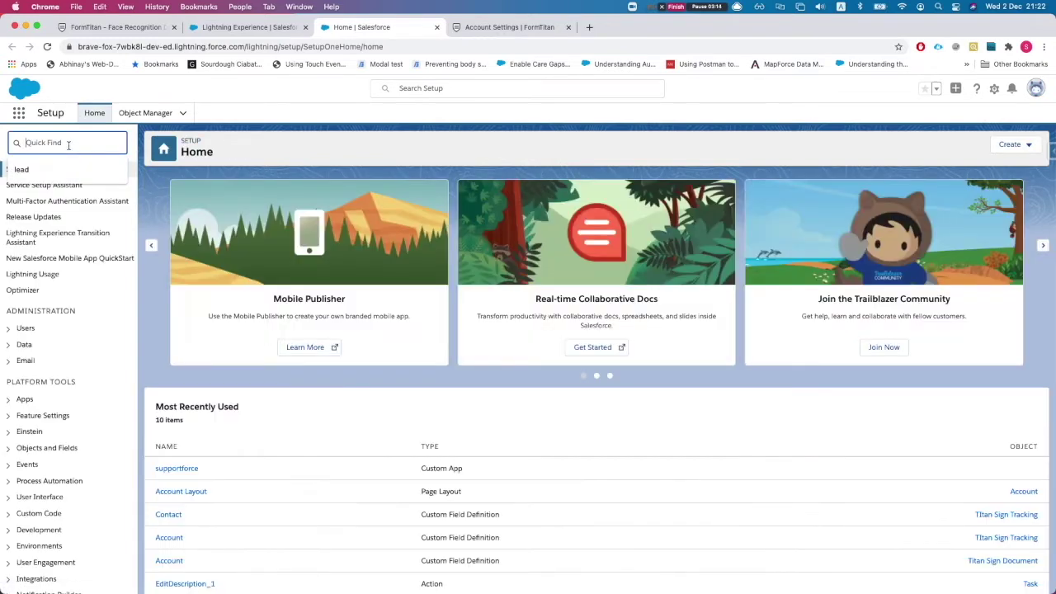
{"action": "type", "text": "process bu"}
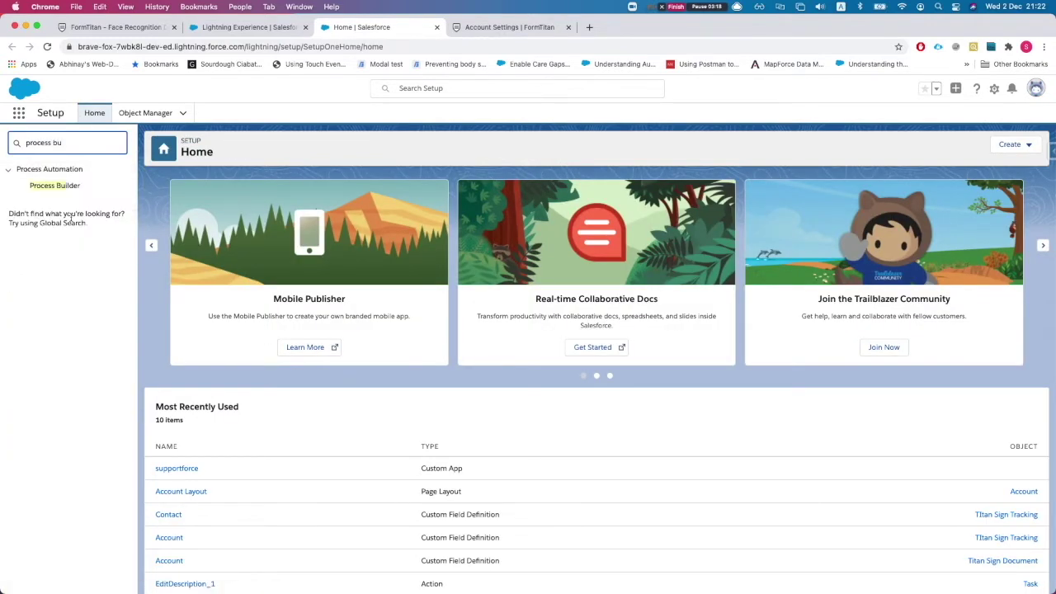
{"action": "left_click", "coordinate": [62, 186]}
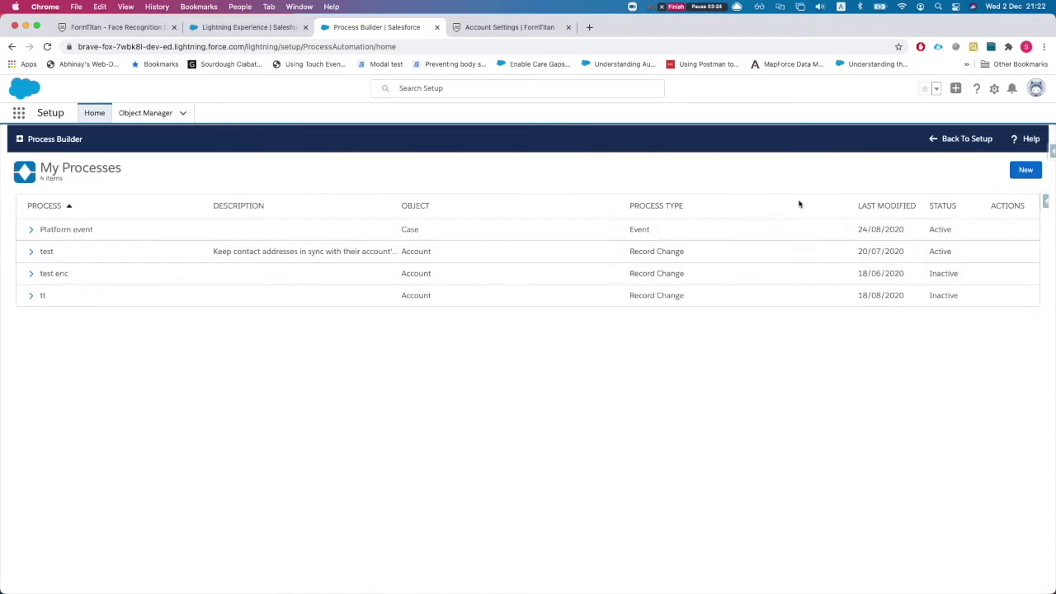
{"action": "left_click", "coordinate": [1025, 170]}
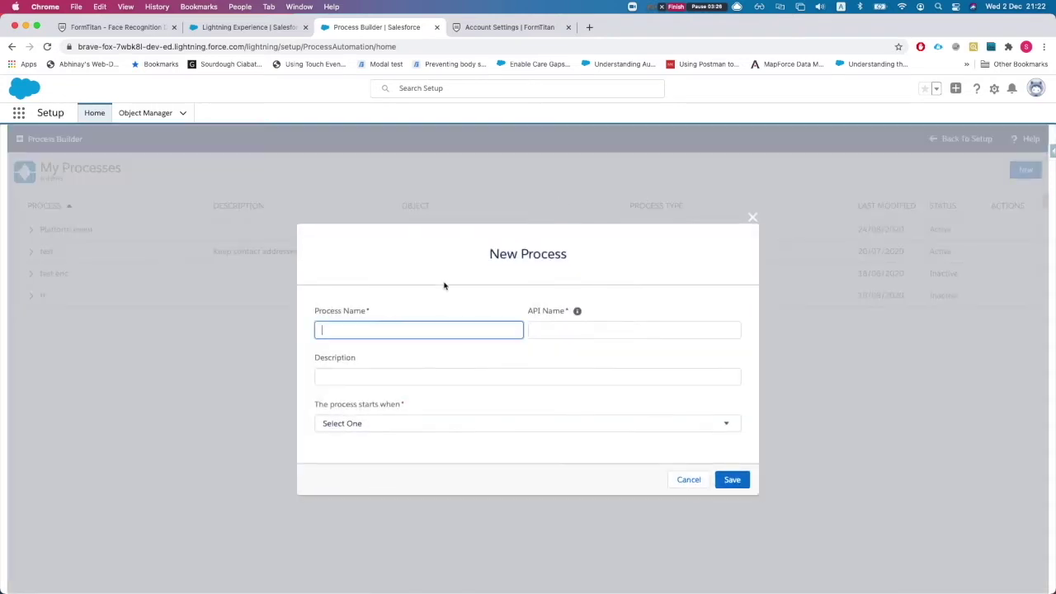
{"action": "type", "text": "Get"}
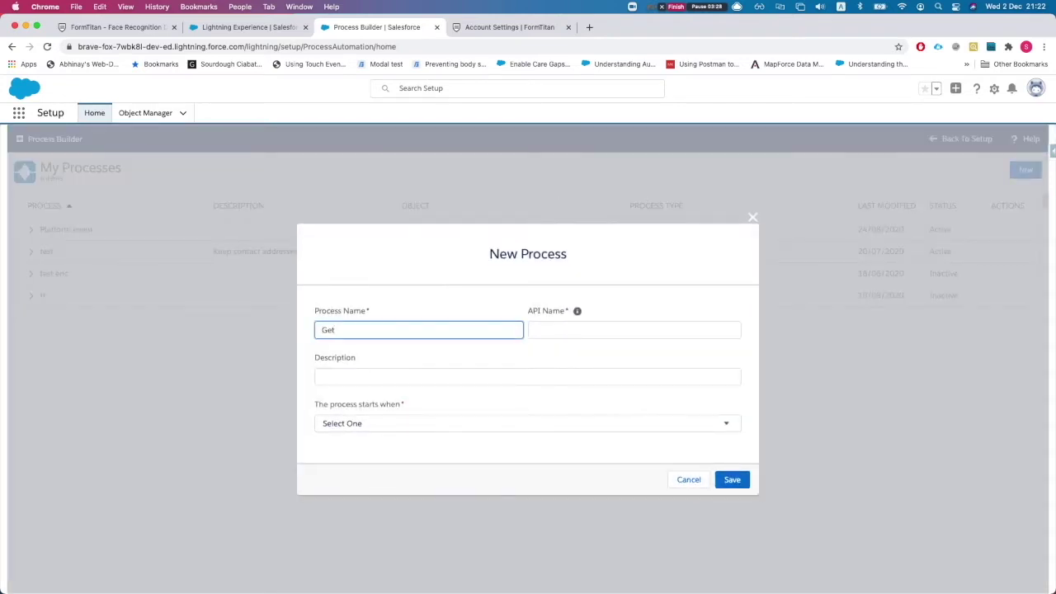
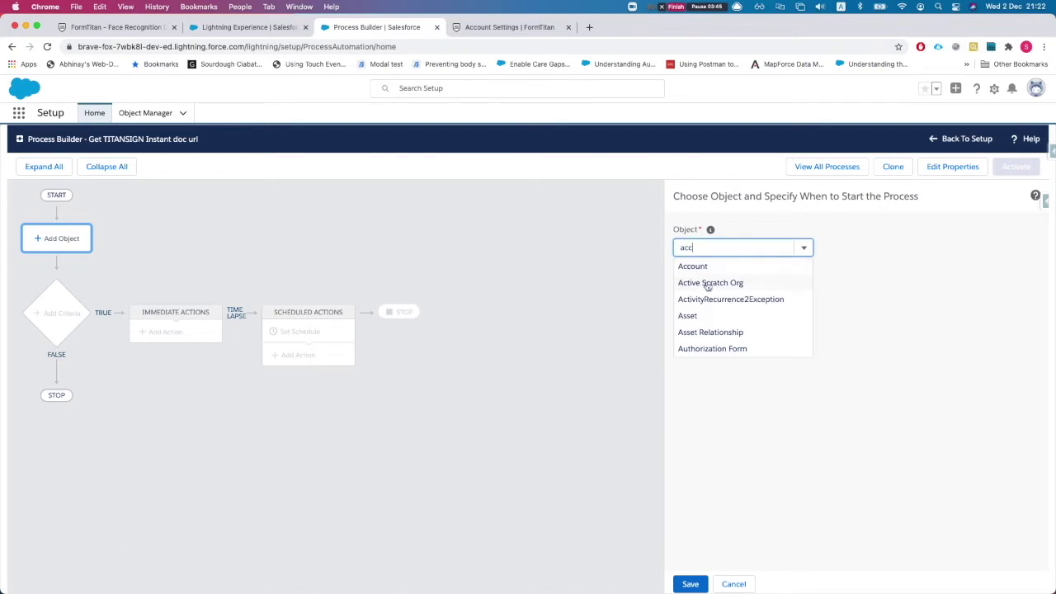
Set the process to run when an Account record is created or edited.
{"action": "left_click", "coordinate": [698, 265]}
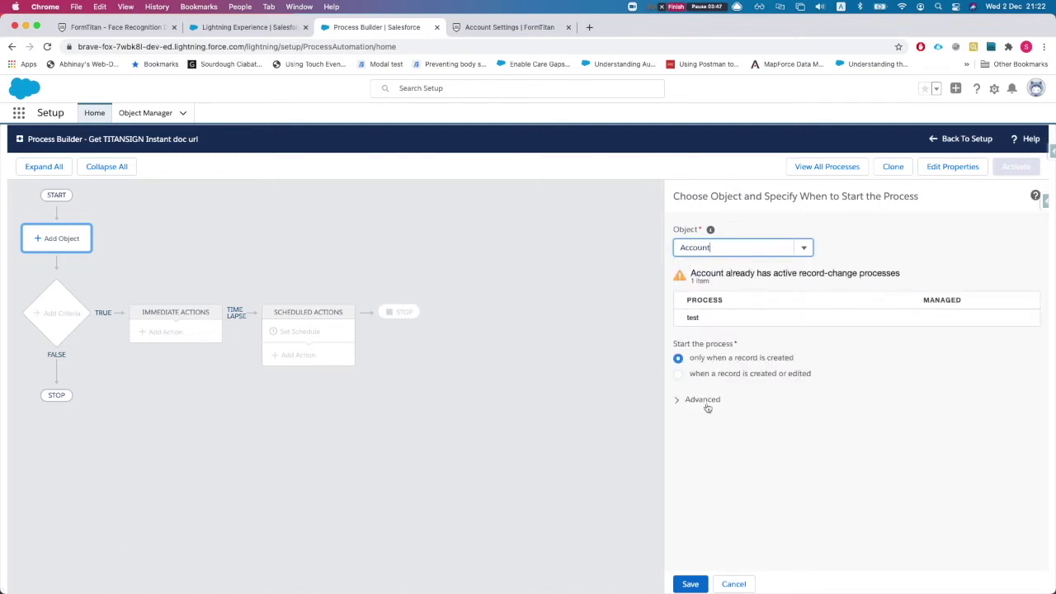
{"action": "left_click", "coordinate": [682, 376]}
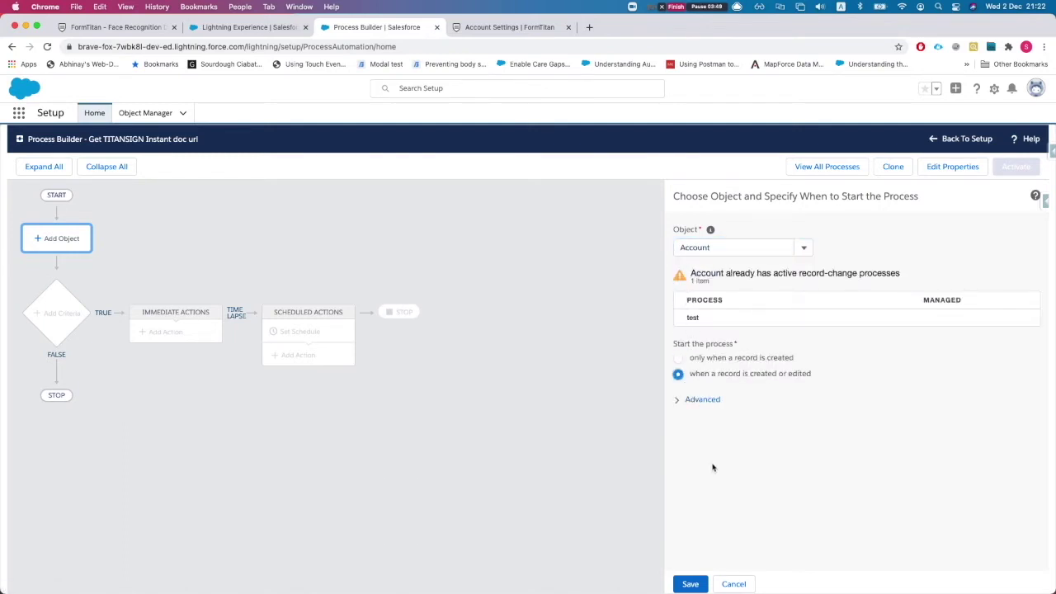
{"action": "left_click", "coordinate": [693, 583]}
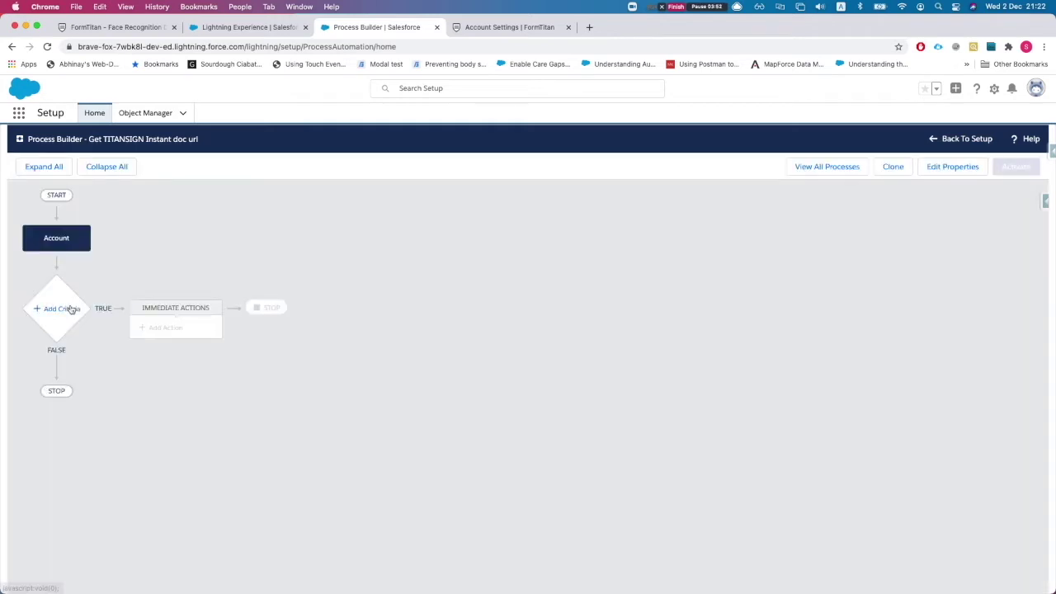
Add the first criteria and name it 'ID !=null && name contains TITAN'.
{"action": "left_click", "coordinate": [72, 310]}
{"action": "left_click", "coordinate": [665, 246]}
{"action": "type", "text": "ID !=null"}
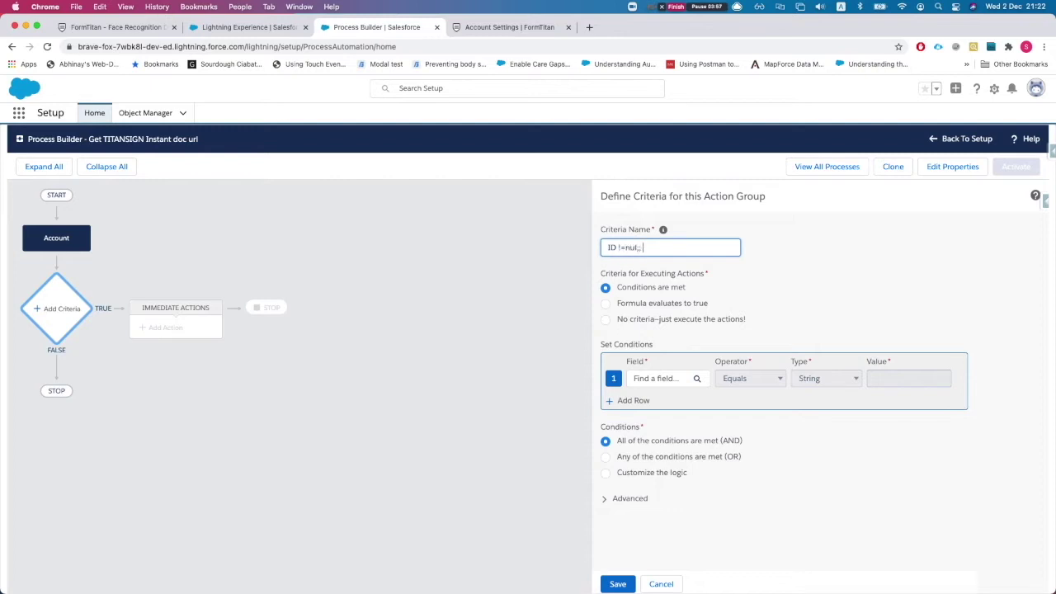
{"action": "type", "text": "l &&"}
{"action": "key", "text": "BackSpace"}
{"action": "key", "text": "BackSpace"}
{"action": "type", "text": "&& name contains TITAN"}
{"action": "left_click", "coordinate": [774, 315]}
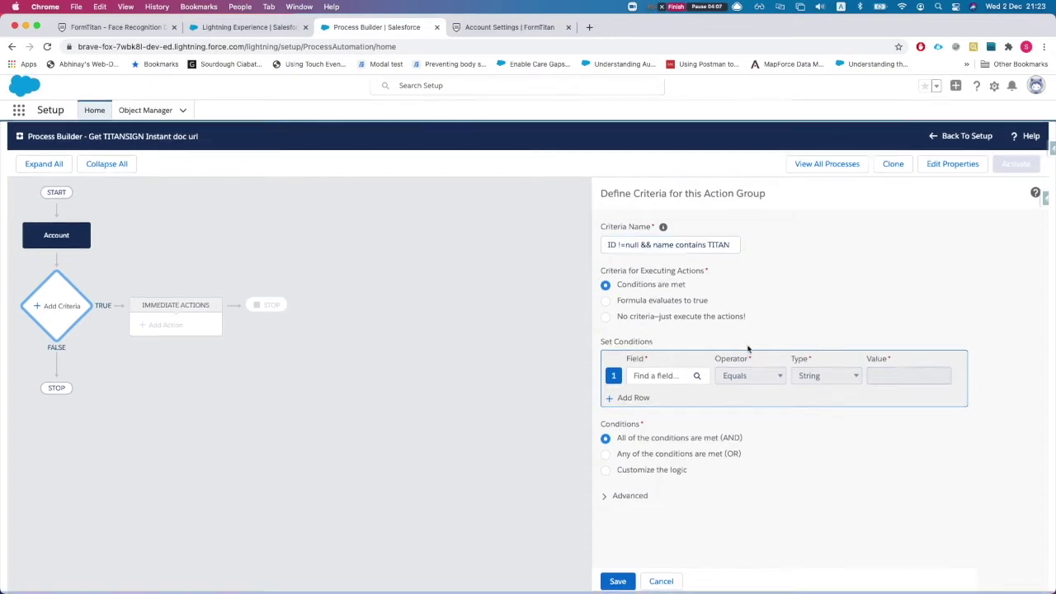
Set the first condition to [Account].Id Is null False.
{"action": "left_click", "coordinate": [663, 384]}
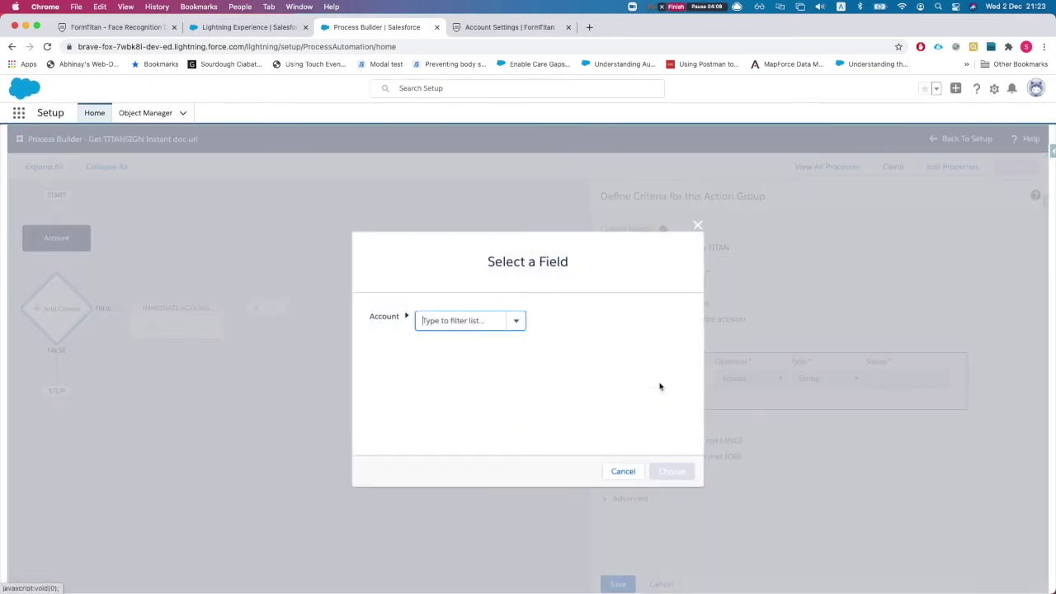
{"action": "type", "text": "account"}
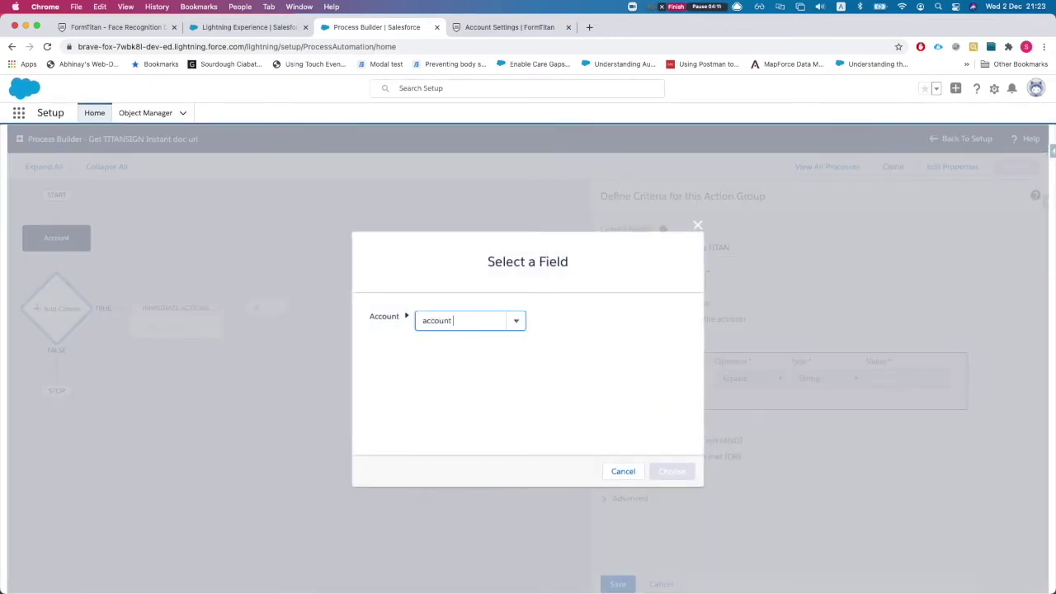
{"action": "type", "text": " id"}
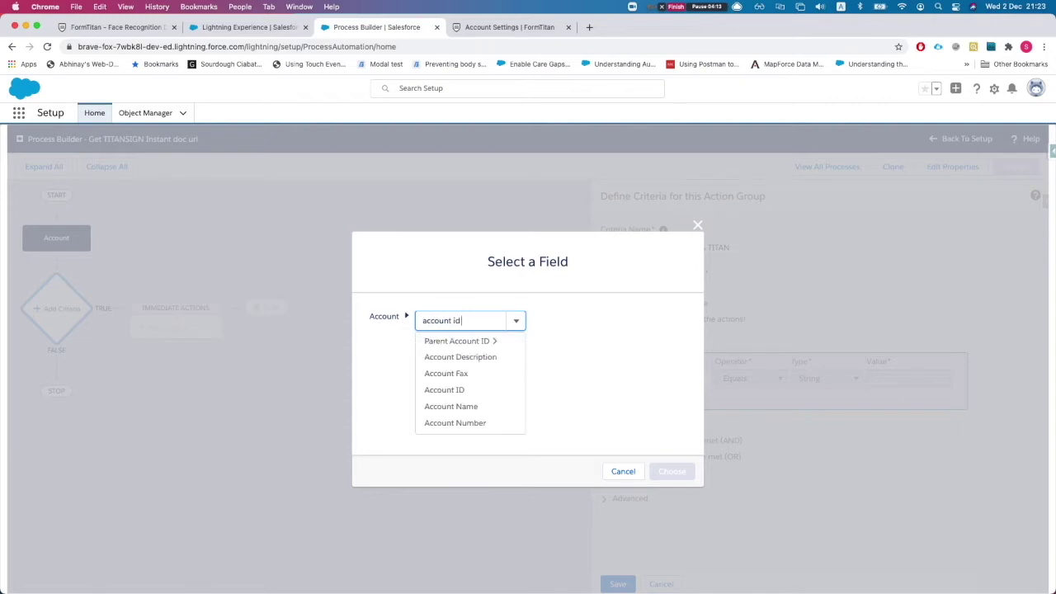
{"action": "left_click", "coordinate": [491, 365]}
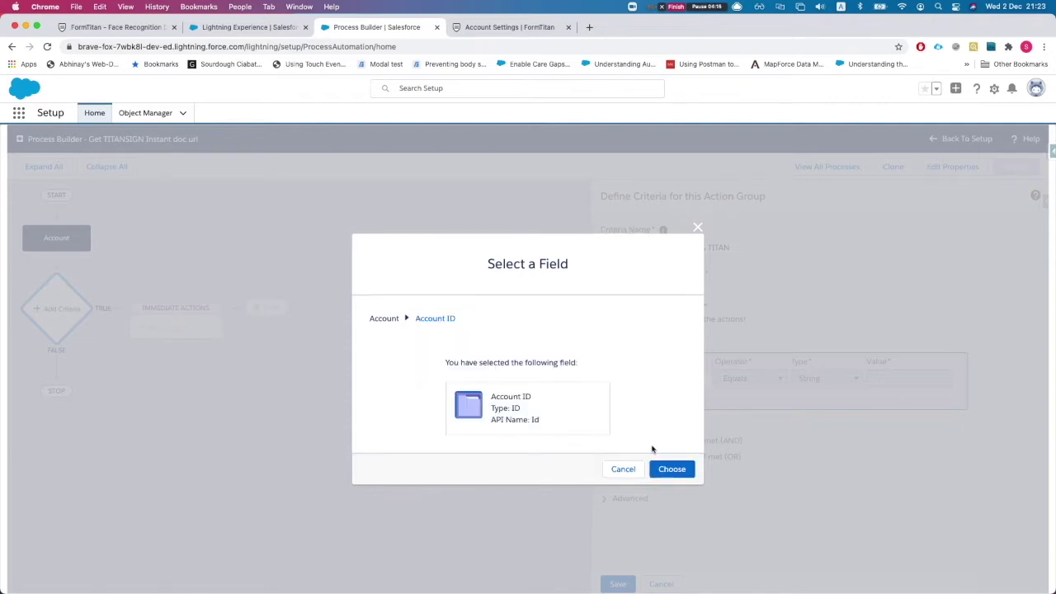
{"action": "left_click", "coordinate": [672, 471]}
{"action": "left_click", "coordinate": [747, 378]}
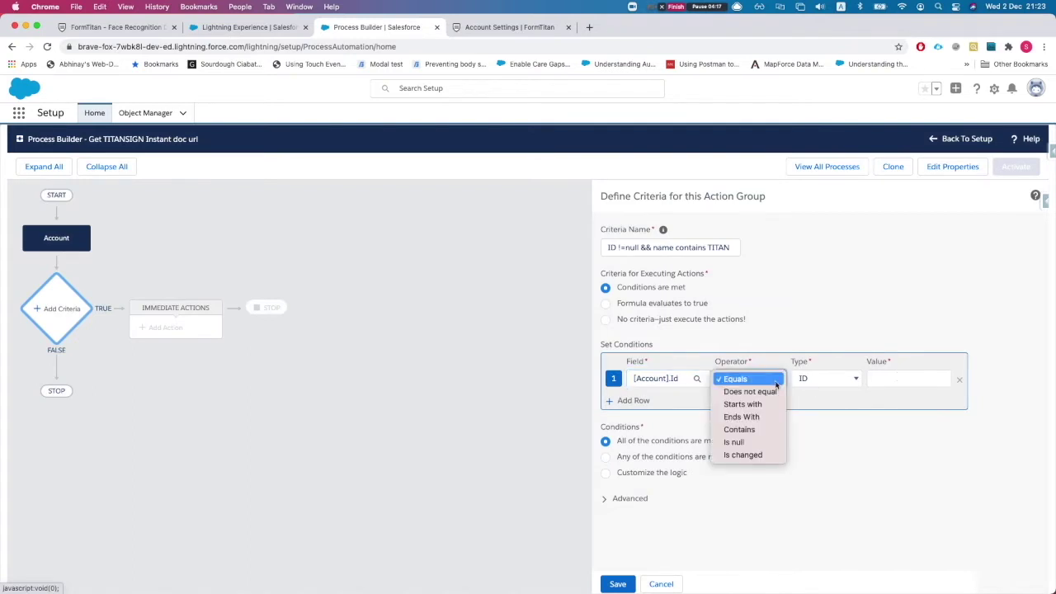
{"action": "left_click", "coordinate": [730, 442]}
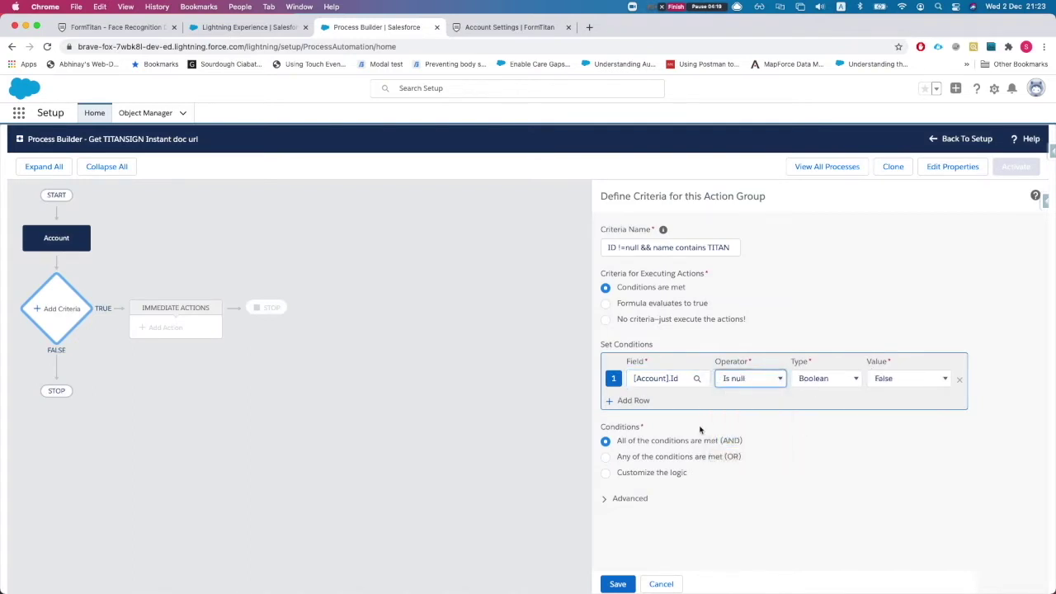
Add a second condition [Account].Name Contains String 'Titan' and save the criteria.
{"action": "left_click", "coordinate": [636, 401]}
{"action": "left_click", "coordinate": [661, 405]}
{"action": "type", "text": "c"}
{"action": "key", "text": "BackSpace"}
{"action": "type", "text": "name"}
{"action": "left_click", "coordinate": [443, 341]}
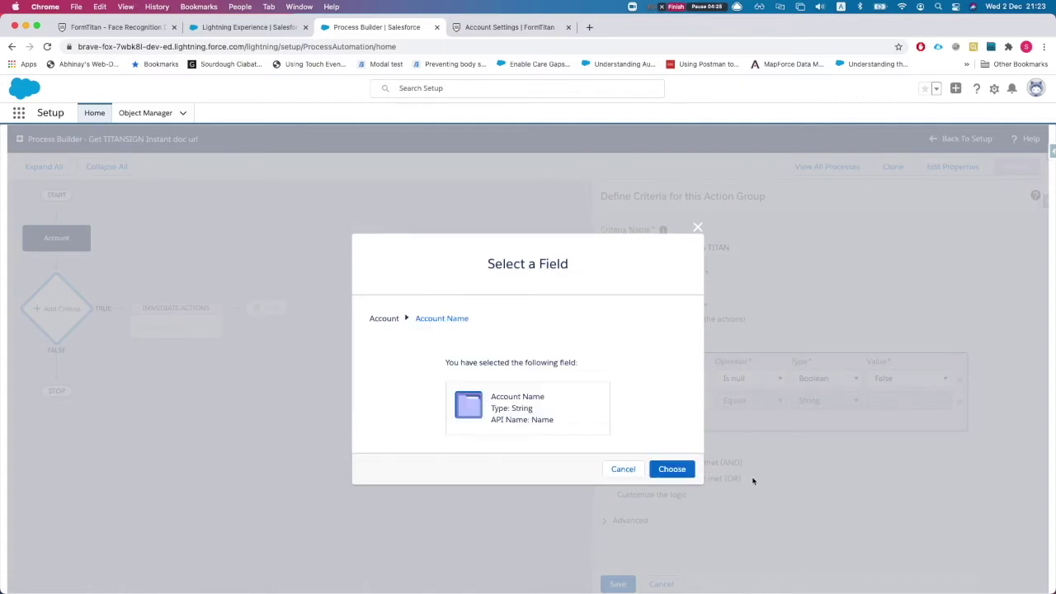
{"action": "left_click", "coordinate": [673, 471]}
{"action": "left_click", "coordinate": [825, 401]}
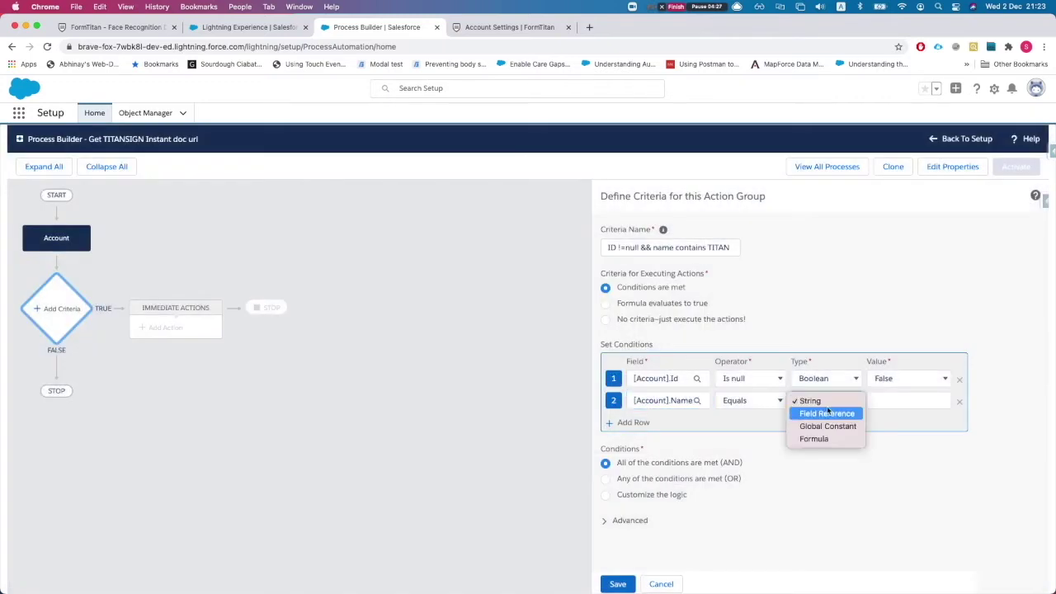
{"action": "left_click", "coordinate": [747, 401]}
{"action": "left_click", "coordinate": [749, 452]}
{"action": "left_click", "coordinate": [891, 400]}
{"action": "type", "text": "Titan"}
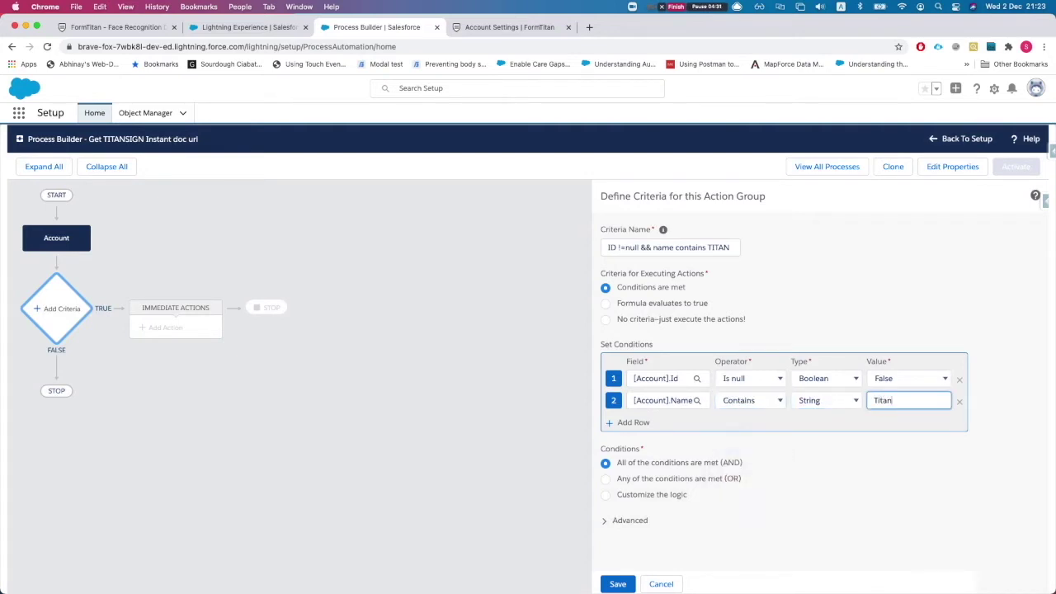
{"action": "left_click", "coordinate": [617, 584]}
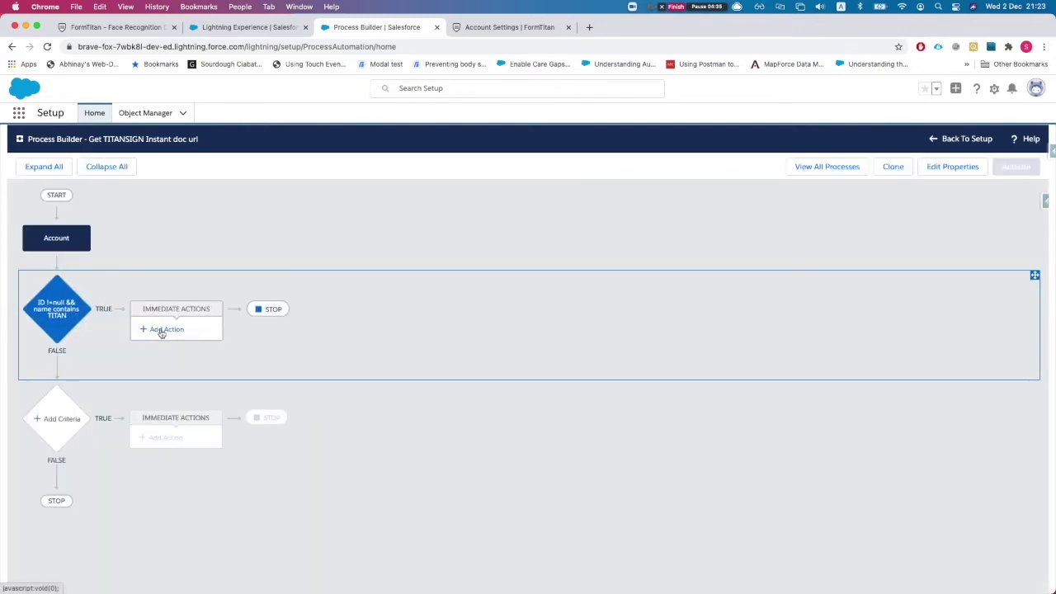
{"action": "left_click", "coordinate": [162, 331]}
Create an Apex action 'Get titan sign instant url' using the Form_Builder__TitanSignInstantUrl class.
{"action": "left_click", "coordinate": [743, 250]}
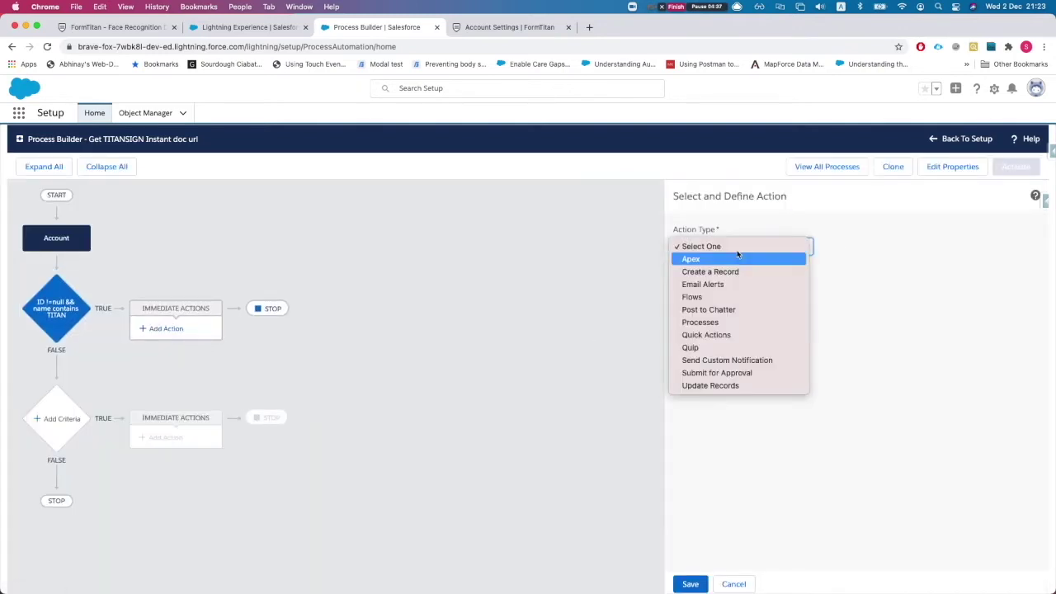
{"action": "left_click", "coordinate": [738, 259]}
{"action": "left_click", "coordinate": [735, 288]}
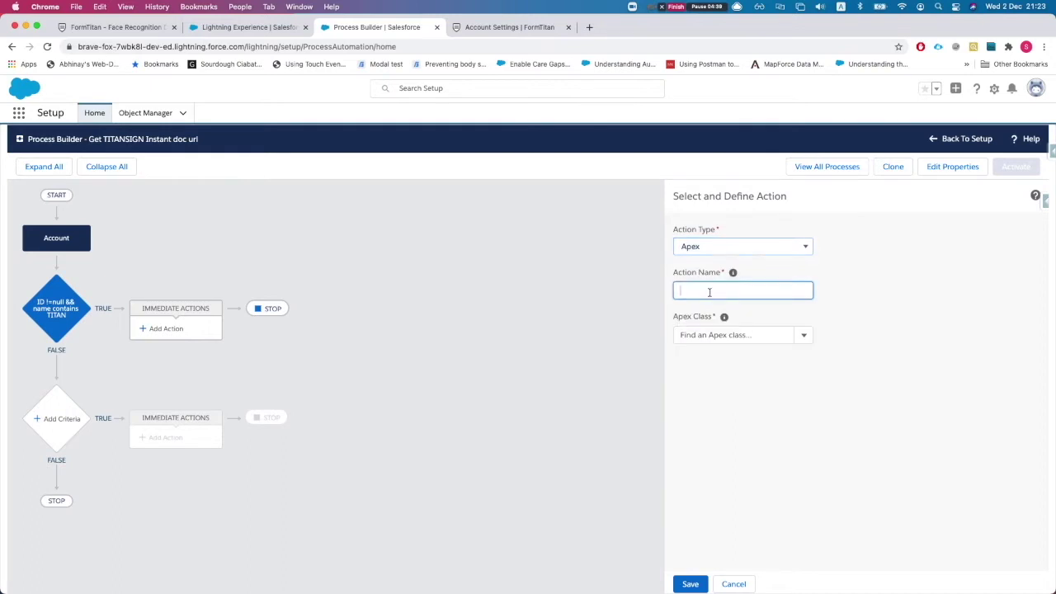
{"action": "type", "text": "Get titan"}
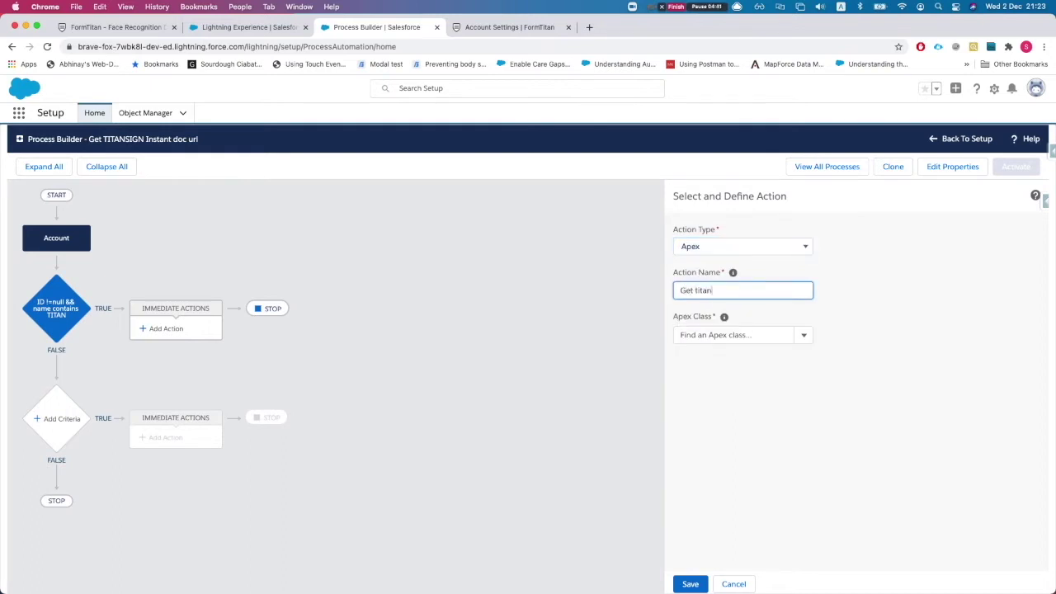
{"action": "type", "text": " sign instant url"}
{"action": "key", "text": "Tab"}
{"action": "type", "text": "ti"}
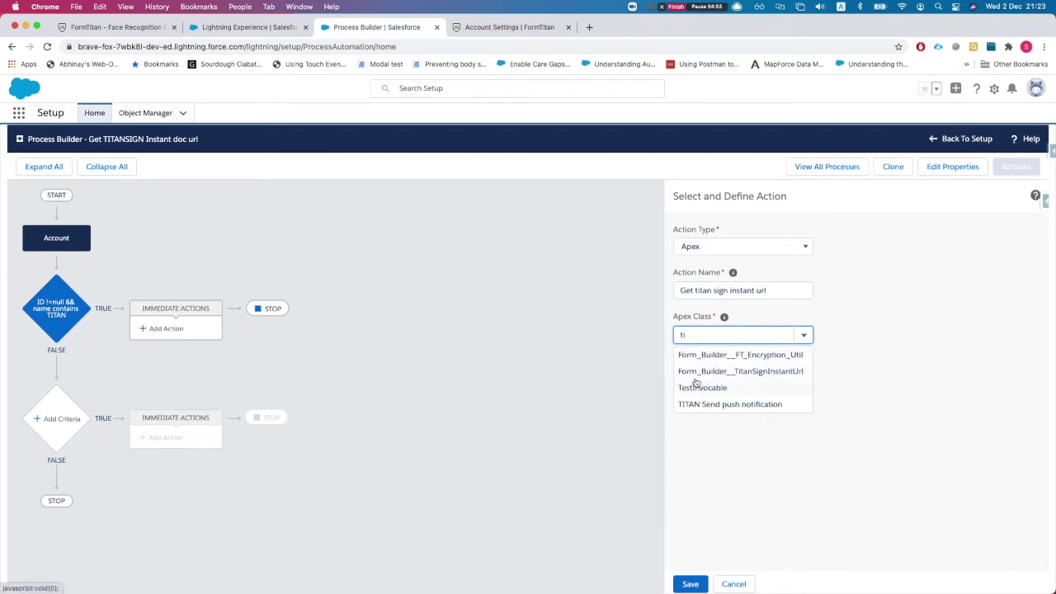
{"action": "left_click", "coordinate": [756, 376]}
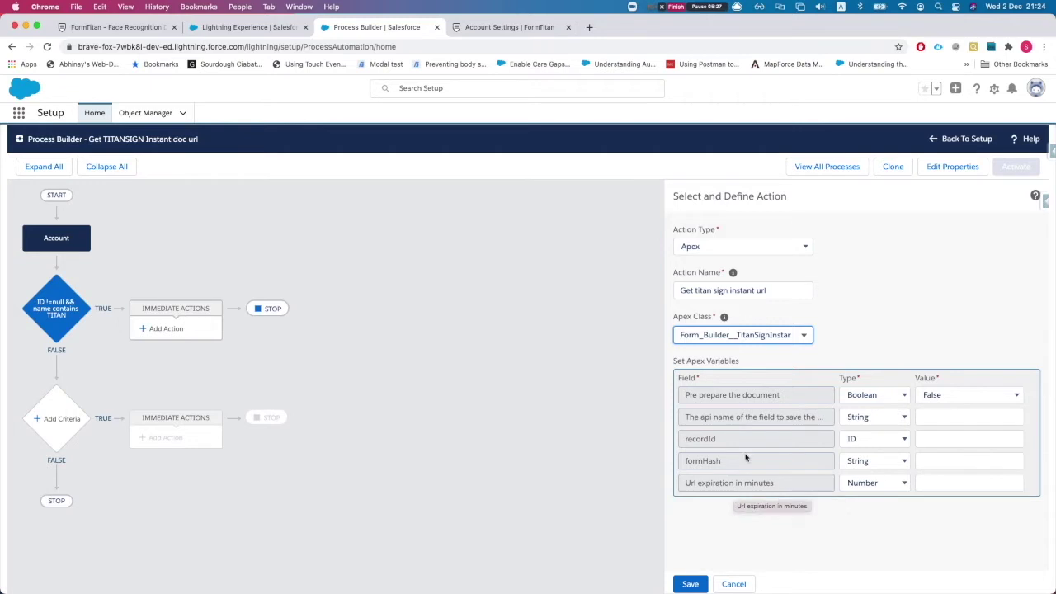
Enter 5000 for Url expiration in minutes and leave Pre prepare the document at False.
{"action": "left_click", "coordinate": [920, 486]}
{"action": "type", "text": "5000"}
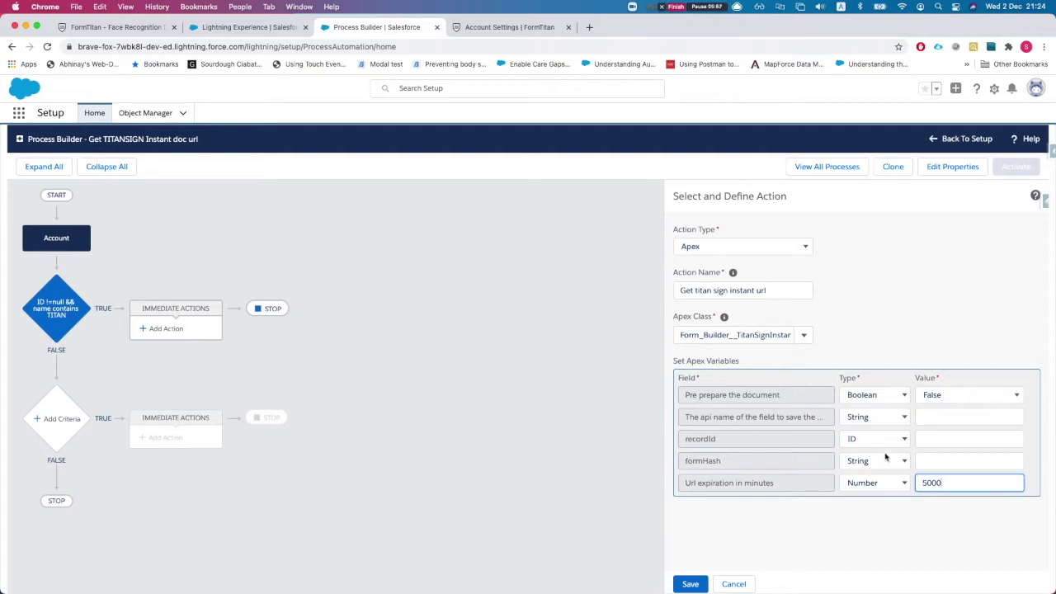
{"action": "left_click", "coordinate": [933, 399]}
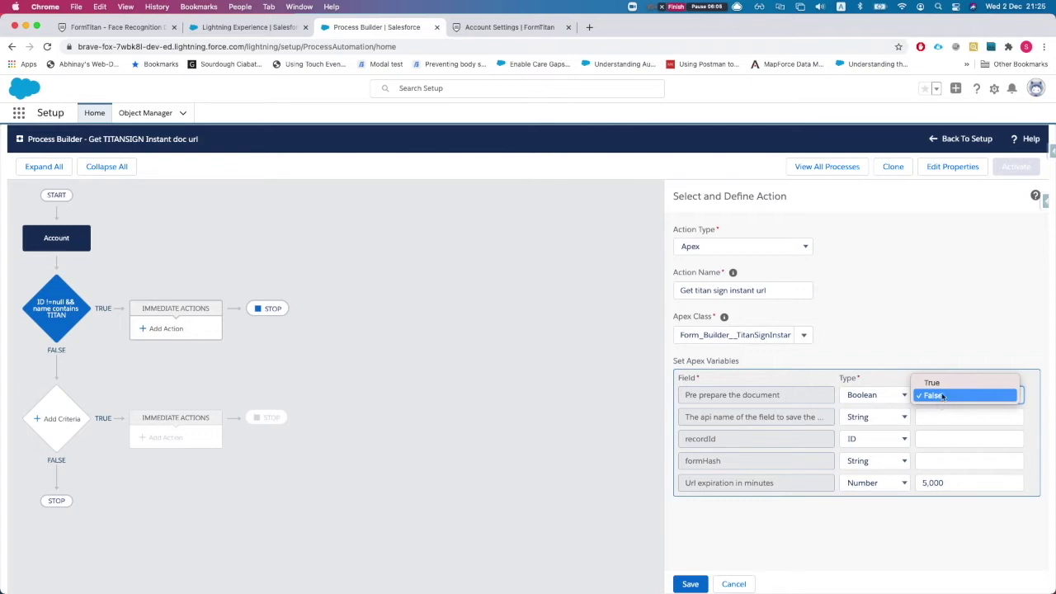
{"action": "left_click", "coordinate": [936, 384]}
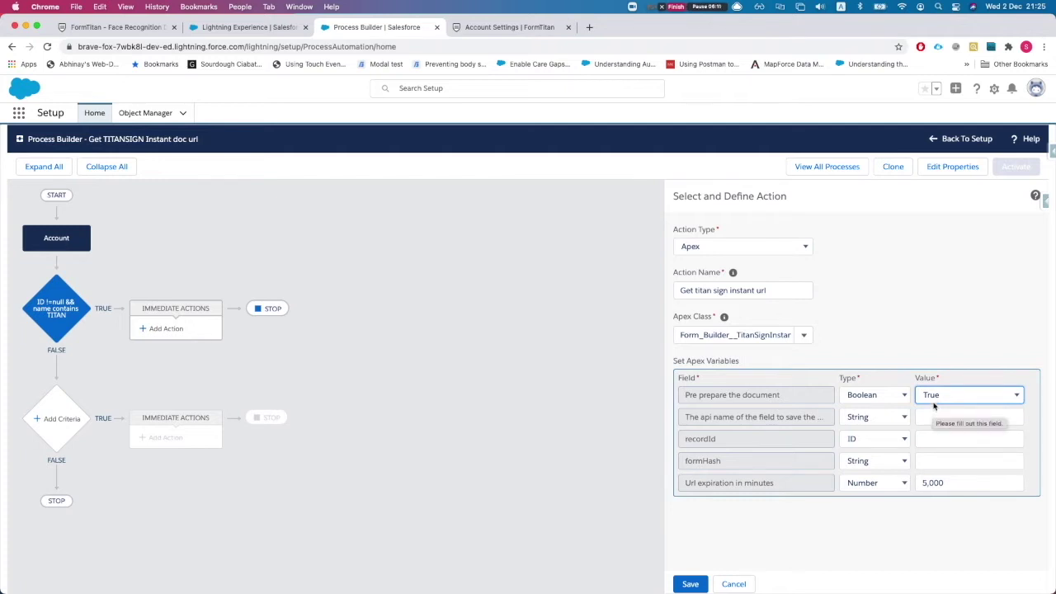
{"action": "left_click", "coordinate": [935, 398]}
{"action": "left_click", "coordinate": [938, 409]}
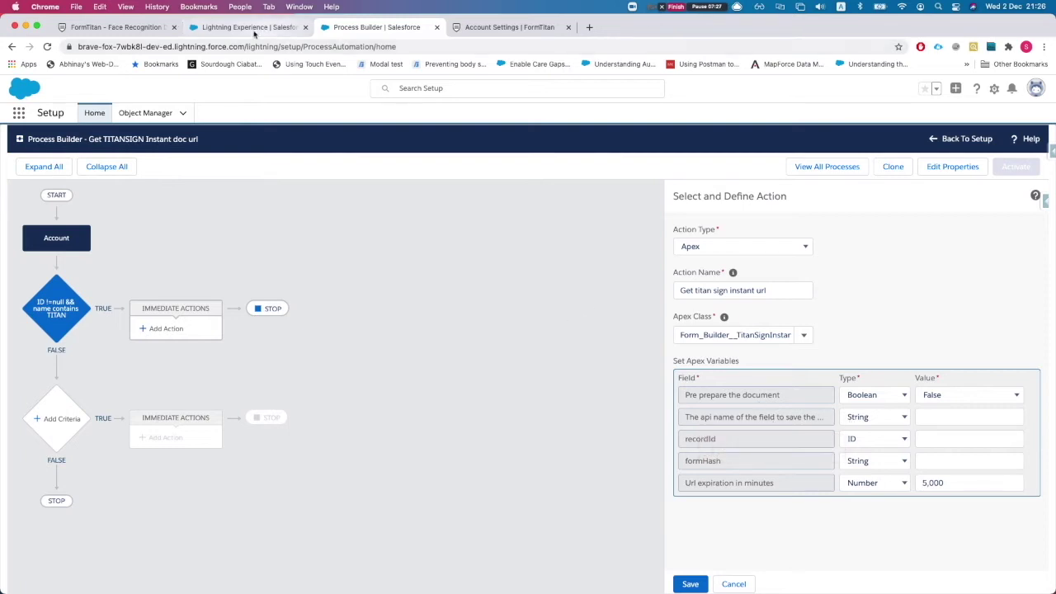
Find the LongText field on the Titan Web 1 account page.
{"action": "left_click", "coordinate": [279, 33]}
{"action": "scroll", "coordinate": [93, 467], "scroll_direction": "down", "scroll_amount": 1}
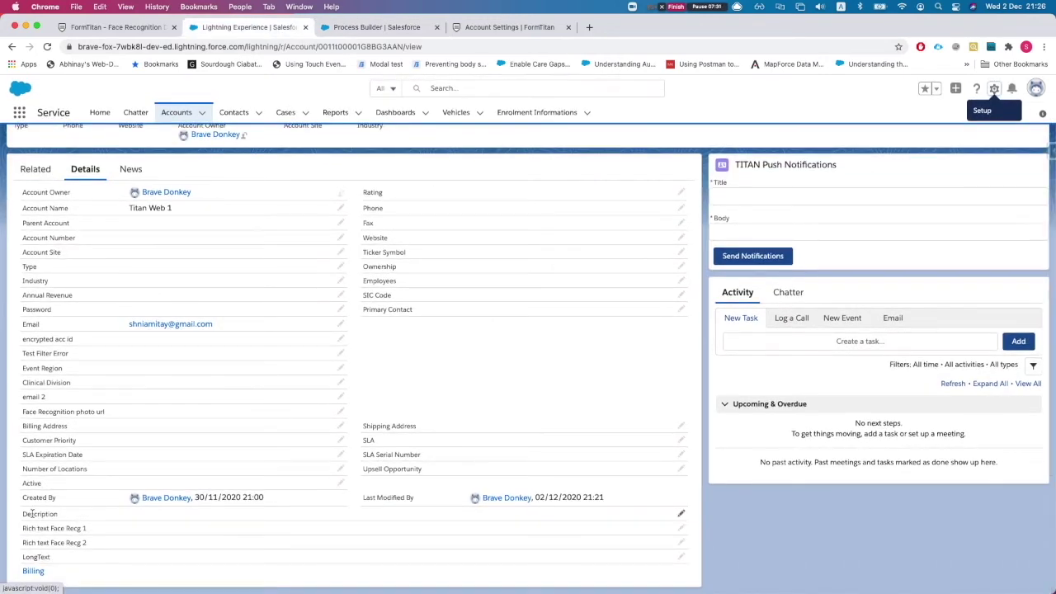
{"action": "key", "text": "super+f"}
{"action": "type", "text": "long"}
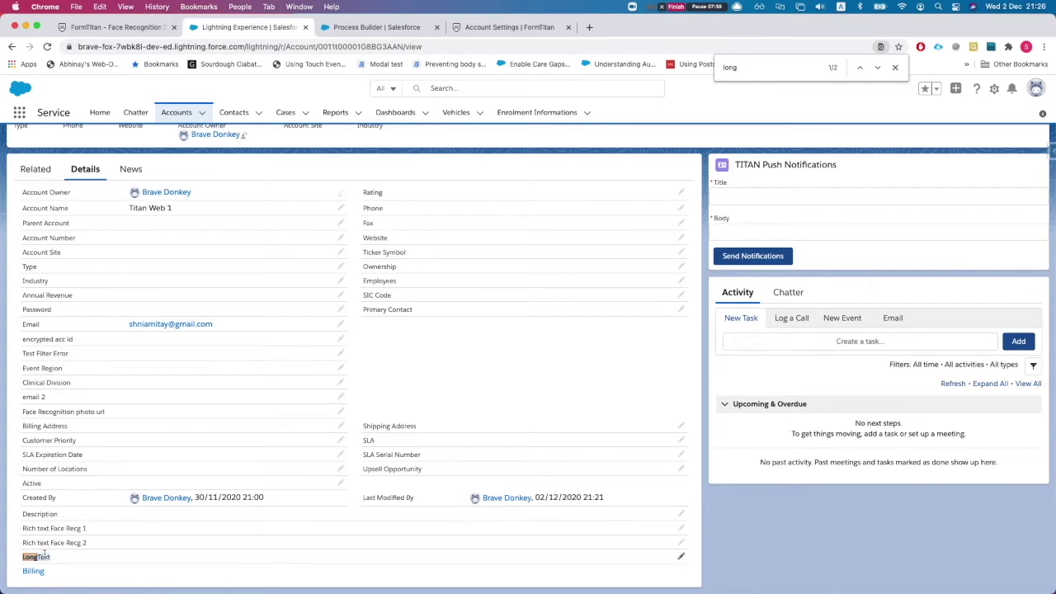
{"action": "double_click", "coordinate": [39, 558]}
{"action": "key", "text": "ctrl+Up"}
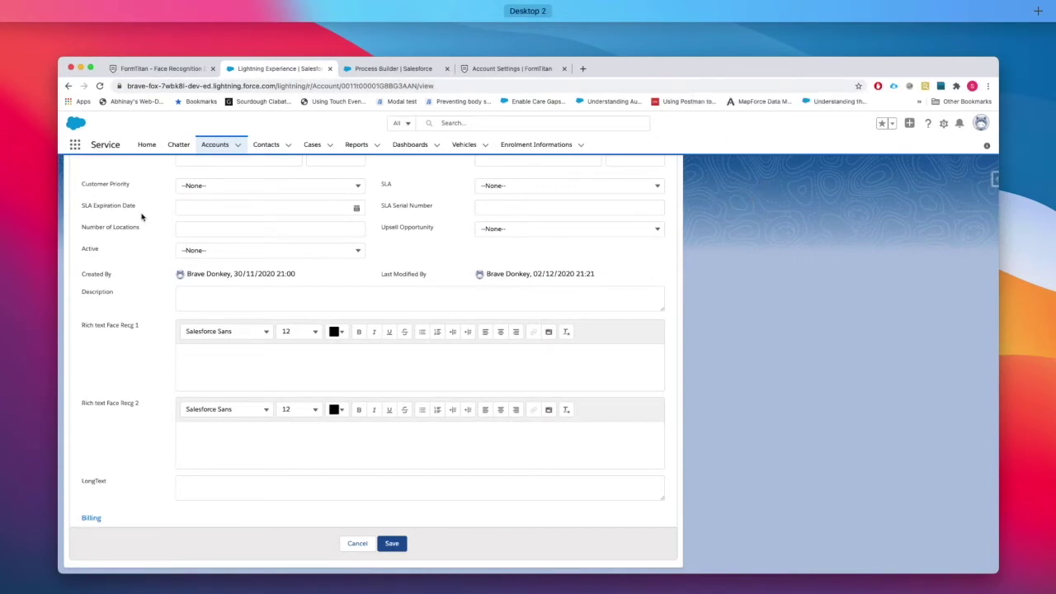
{"action": "key", "text": "ctrl+Down"}
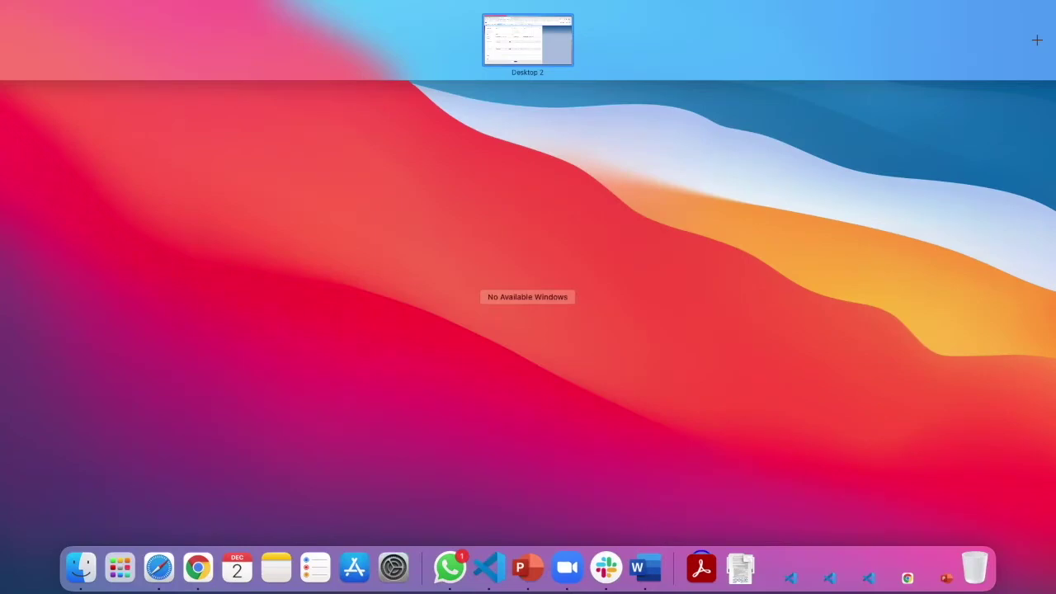
{"action": "key", "text": "Escape"}
{"action": "key", "text": "ctrl+Left"}
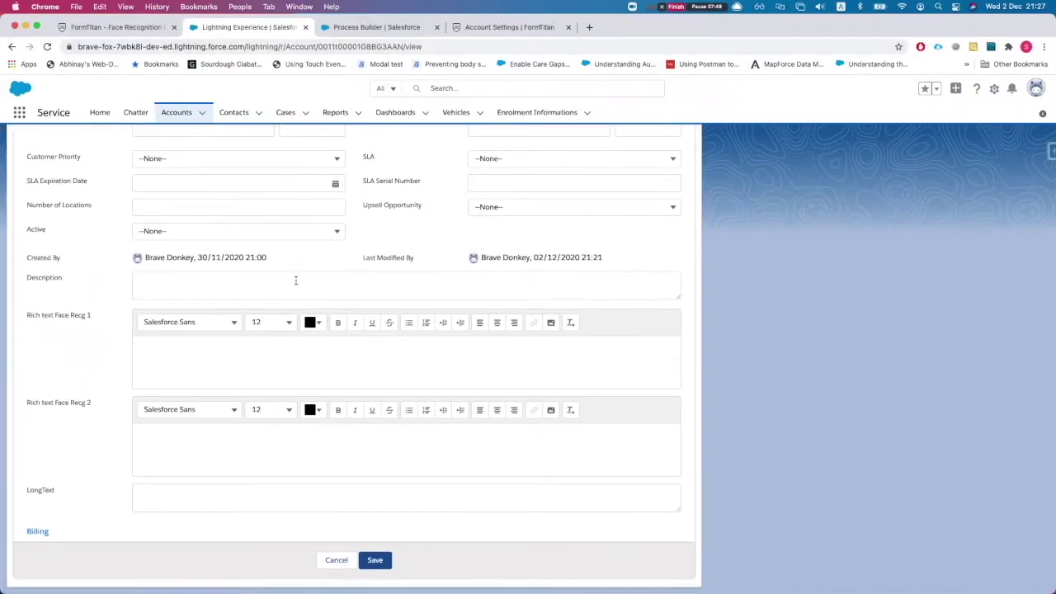
{"action": "scroll", "coordinate": [222, 370], "scroll_direction": "up", "scroll_amount": 1}
{"action": "double_click", "coordinate": [43, 514]}
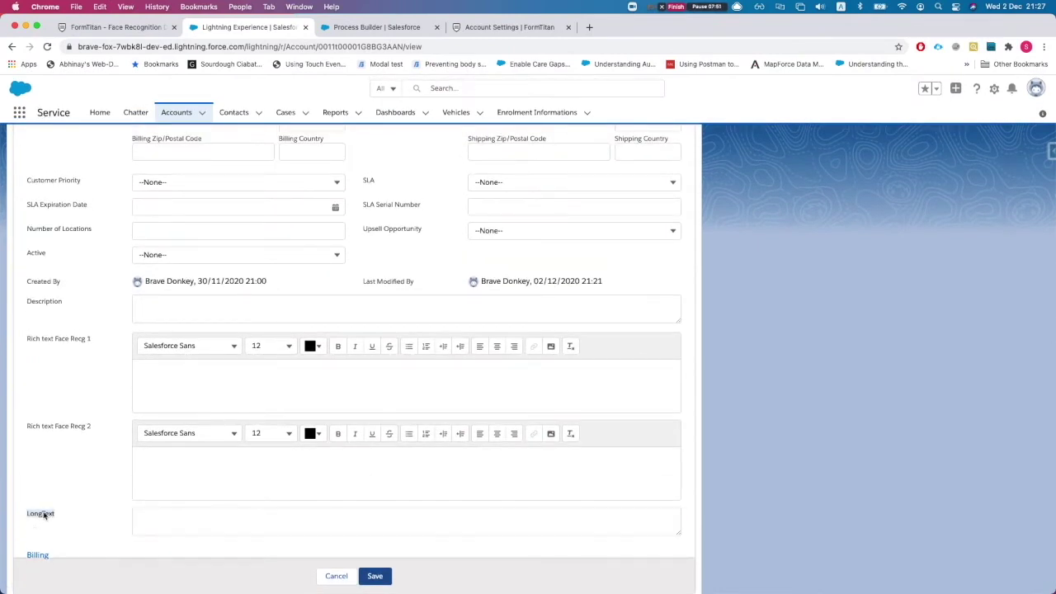
{"action": "scroll", "coordinate": [267, 224], "scroll_direction": "up", "scroll_amount": 15}
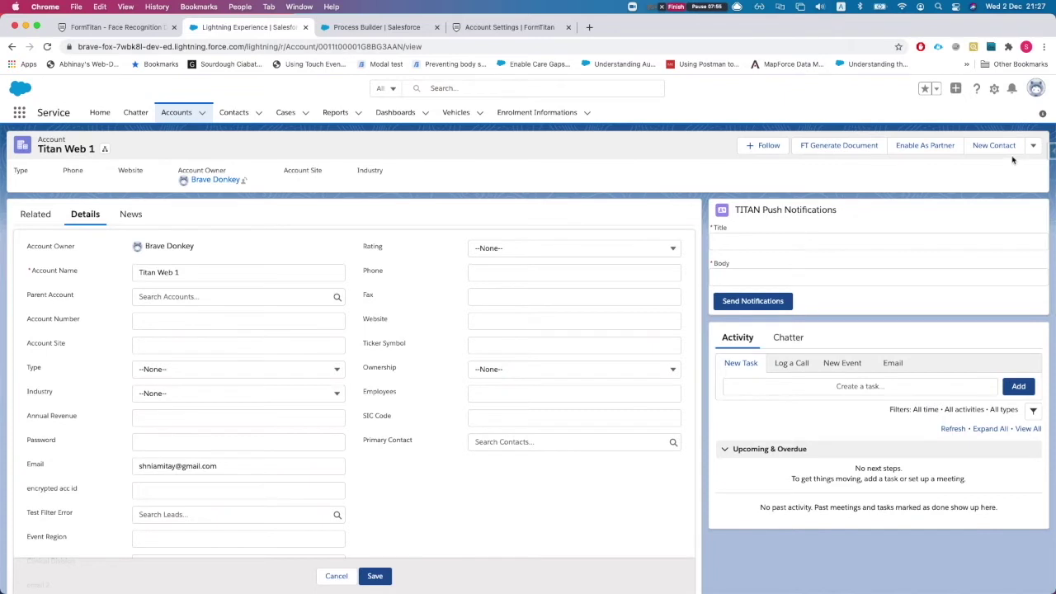
{"action": "left_click", "coordinate": [1048, 154]}
{"action": "left_click", "coordinate": [620, 163]}
Open the Account object's LongText field in Setup and copy its API name LongText__c.
{"action": "left_click", "coordinate": [998, 89]}
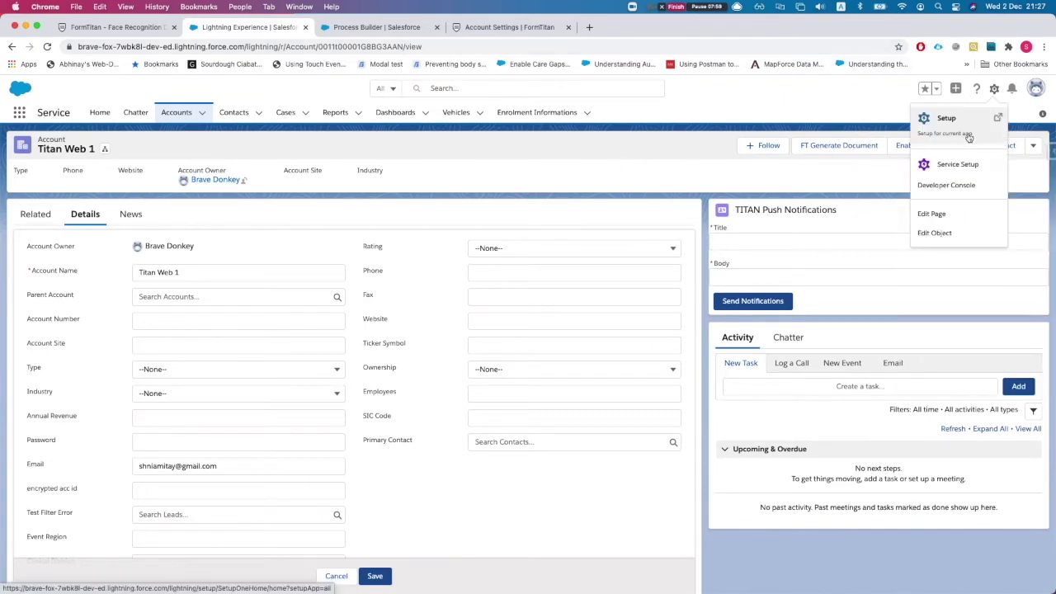
{"action": "left_click", "coordinate": [936, 238]}
{"action": "left_click_drag", "start_coordinate": [477, 29], "coordinate": [394, 33]}
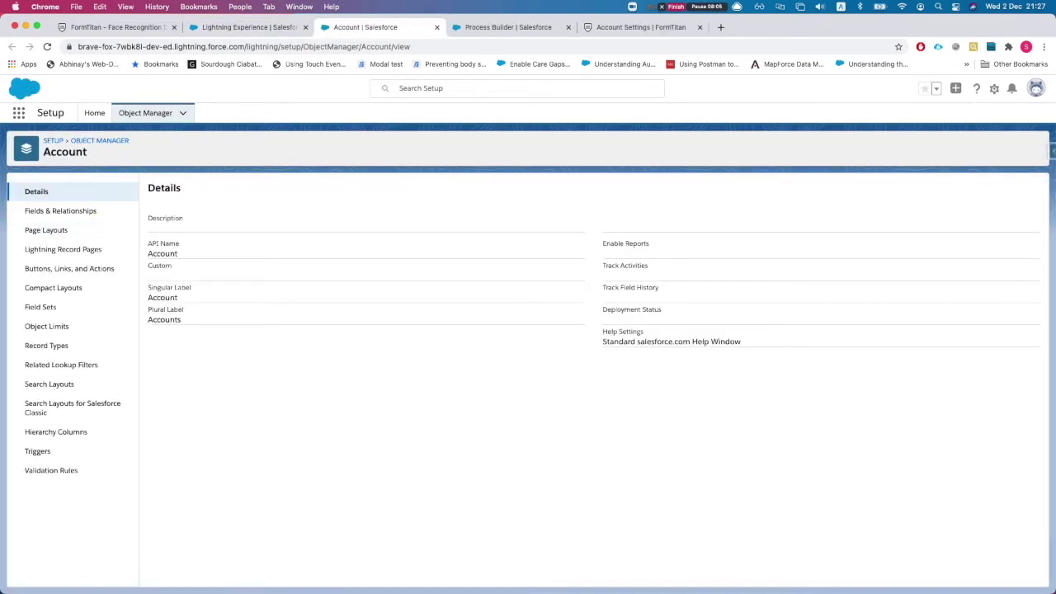
{"action": "left_click", "coordinate": [60, 213]}
{"action": "left_click", "coordinate": [690, 186]}
{"action": "type", "text": "LongText"}
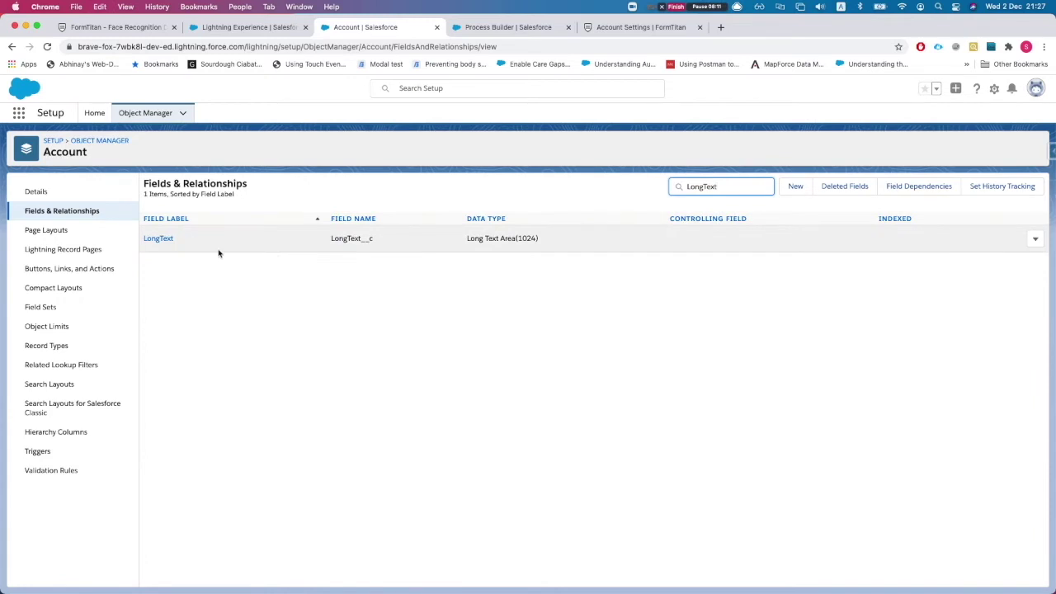
{"action": "left_click", "coordinate": [158, 238]}
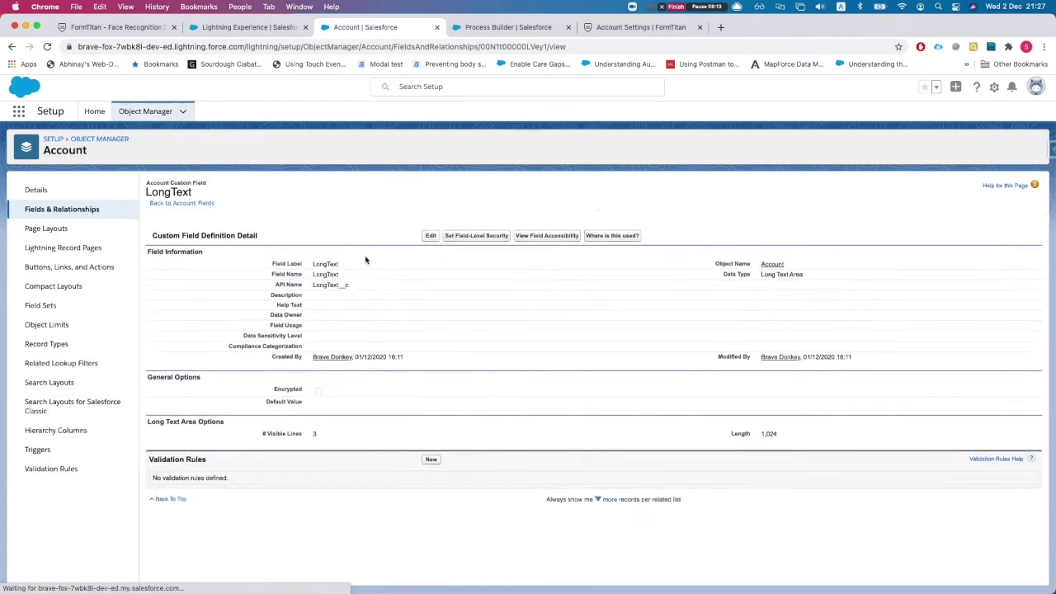
{"action": "double_click", "coordinate": [329, 285]}
{"action": "key", "text": "super+c"}
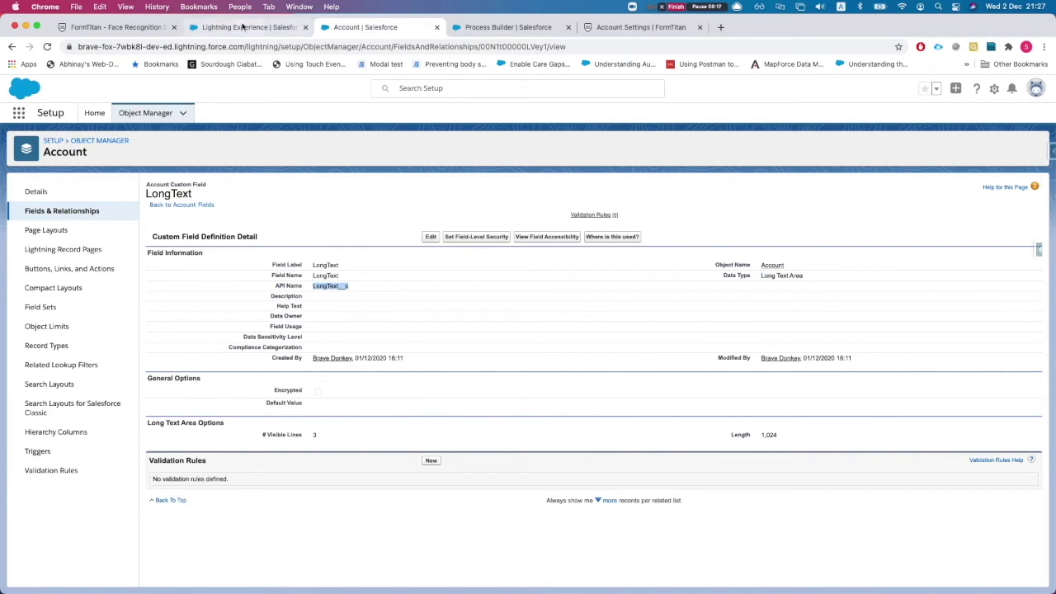
{"action": "left_click", "coordinate": [510, 28]}
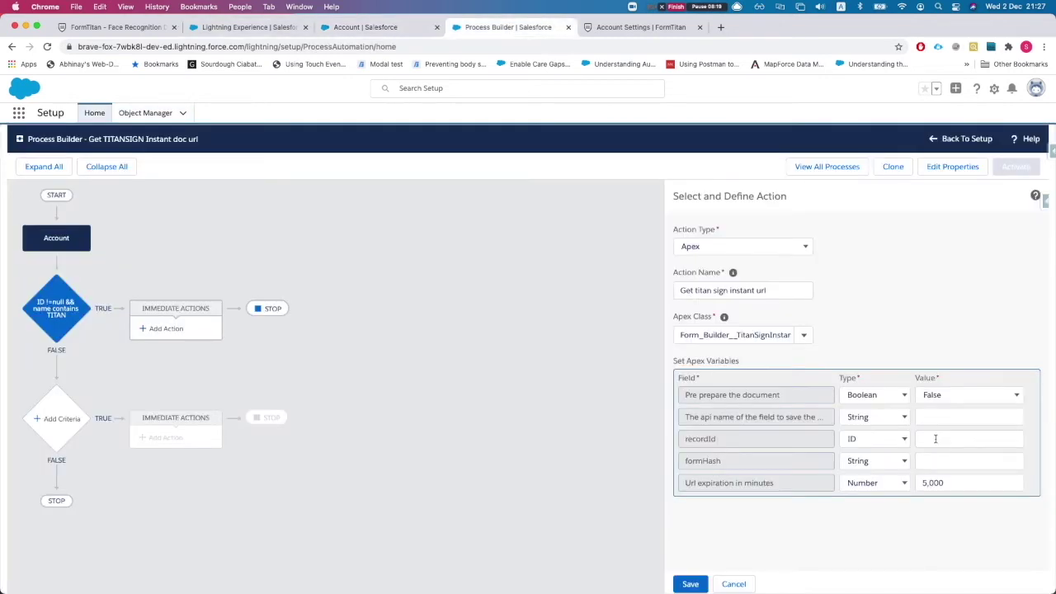
Paste LongText__c as the field-name value and make recordId a Field Reference to Account ID.
{"action": "left_click", "coordinate": [947, 417]}
{"action": "key", "text": "super+v"}
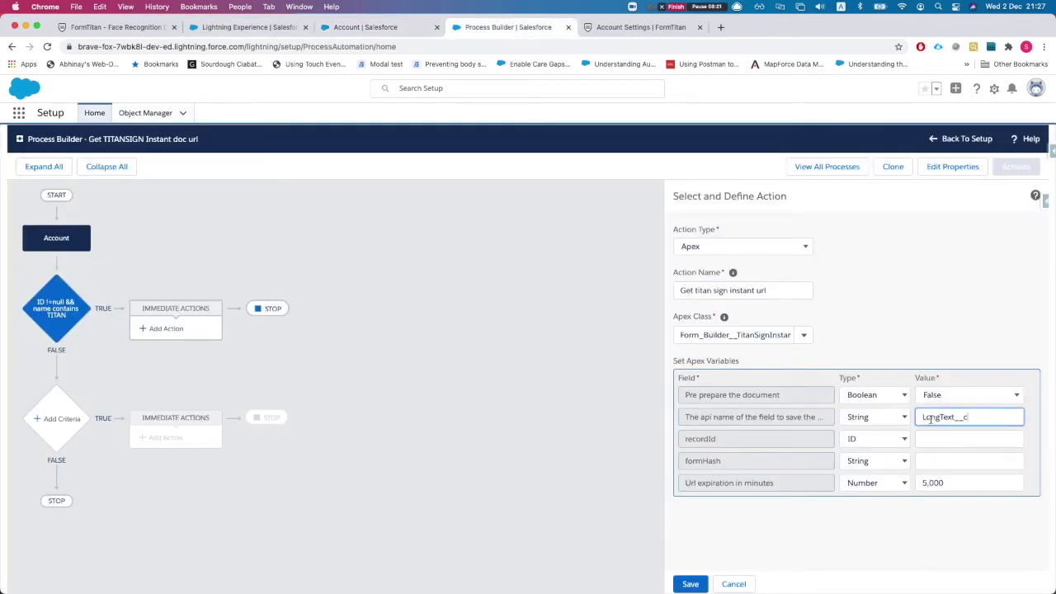
{"action": "left_click", "coordinate": [853, 440]}
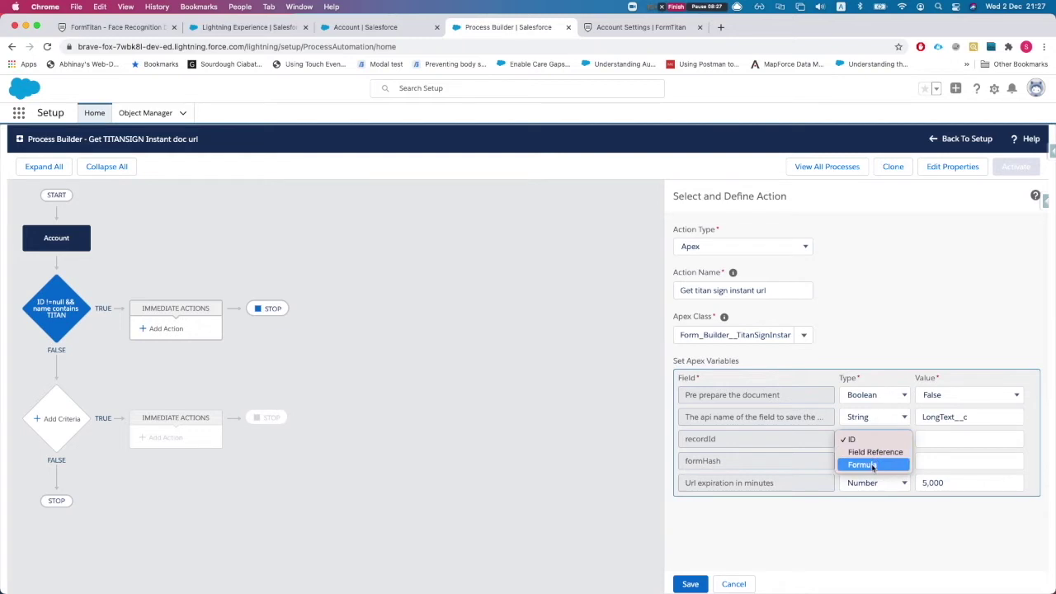
{"action": "left_click", "coordinate": [875, 452]}
{"action": "left_click", "coordinate": [961, 439]}
{"action": "left_click", "coordinate": [467, 322]}
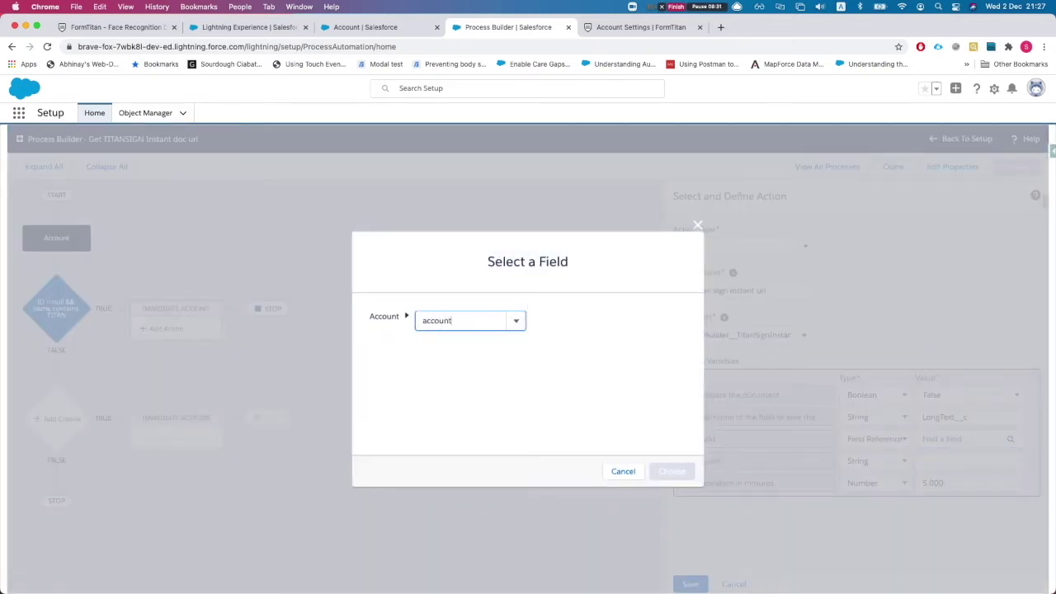
{"action": "left_click", "coordinate": [460, 358]}
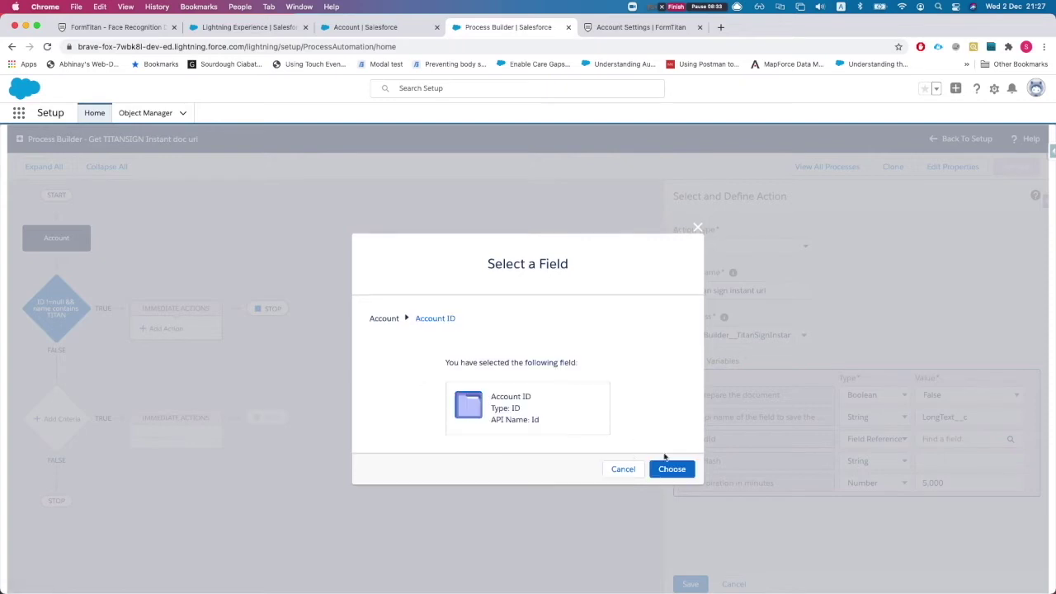
{"action": "left_click", "coordinate": [672, 469]}
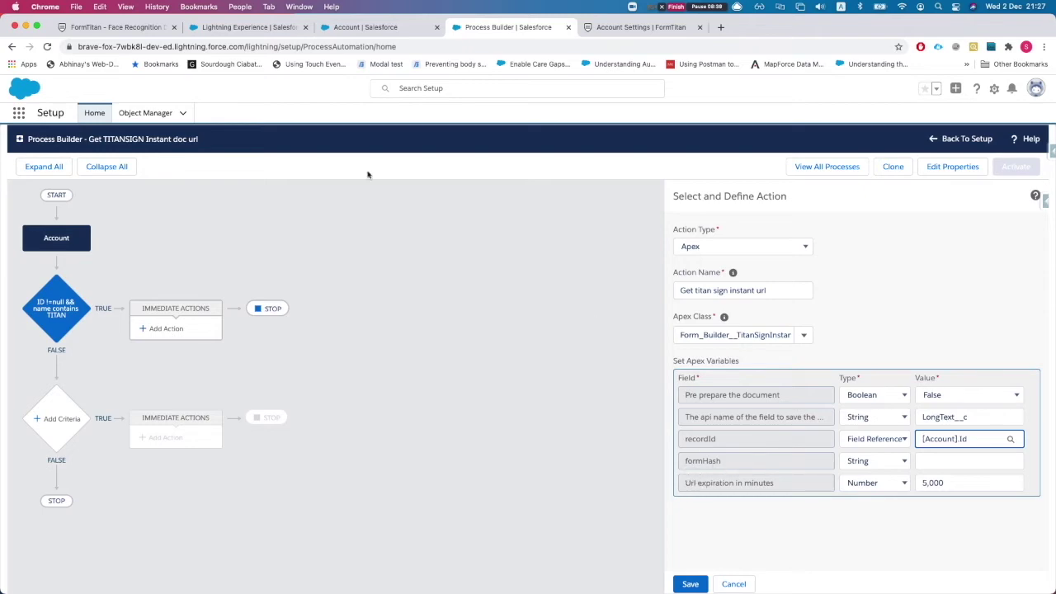
In the Titan Sign document editor, collapse the element's General settings.
{"action": "left_click", "coordinate": [115, 26]}
{"action": "scroll", "coordinate": [522, 345], "scroll_direction": "down", "scroll_amount": 1}
{"action": "left_click", "coordinate": [964, 190]}
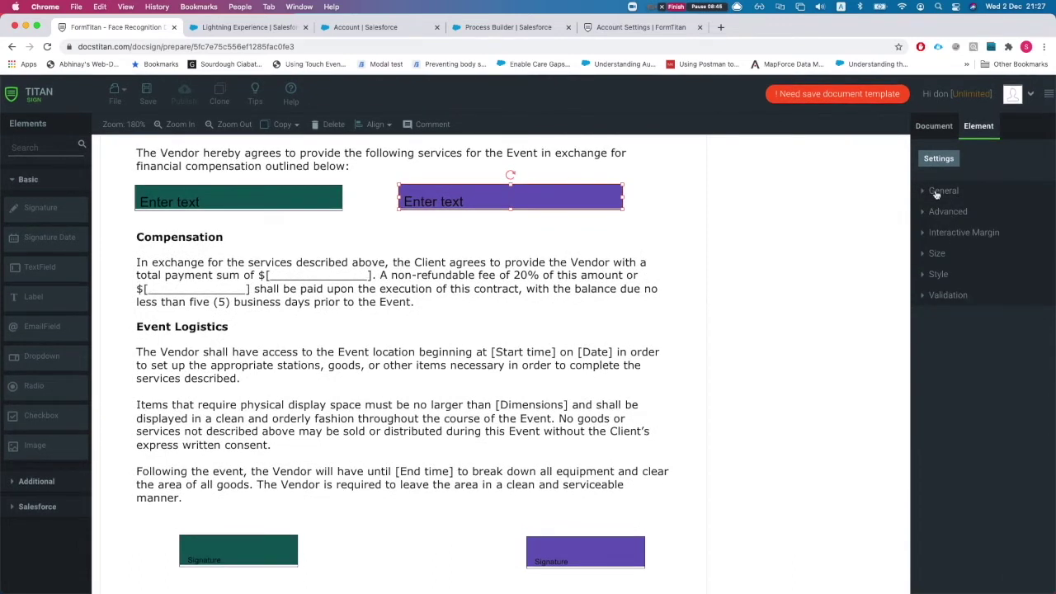
Enable APEX / Process builder / Flow in the Document's Salesforce Configuration and copy the ftFormHash value.
{"action": "left_click", "coordinate": [934, 126]}
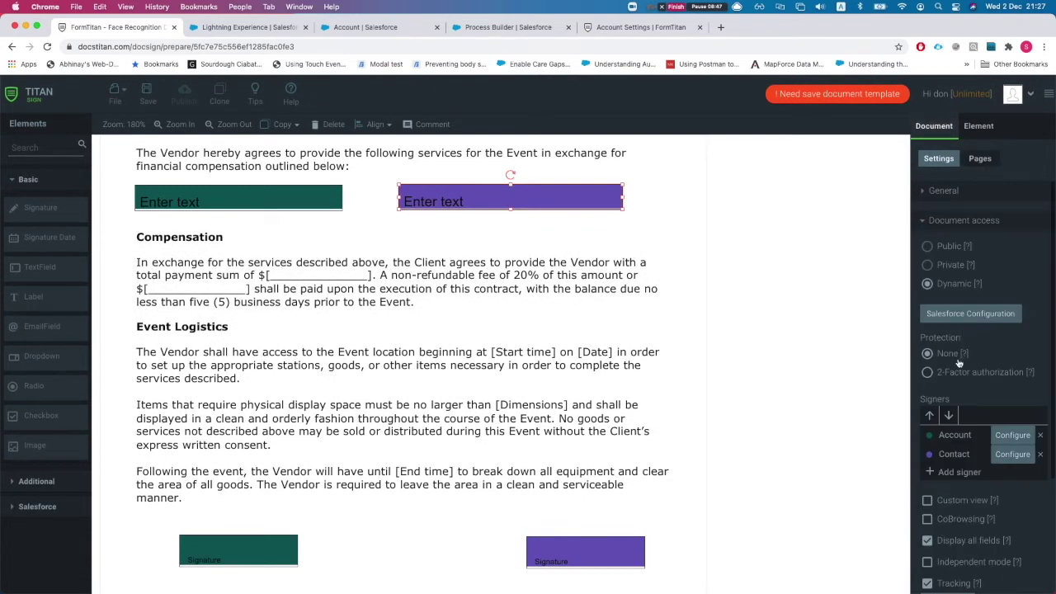
{"action": "scroll", "coordinate": [959, 363], "scroll_direction": "down", "scroll_amount": 2}
{"action": "scroll", "coordinate": [962, 346], "scroll_direction": "down", "scroll_amount": 1}
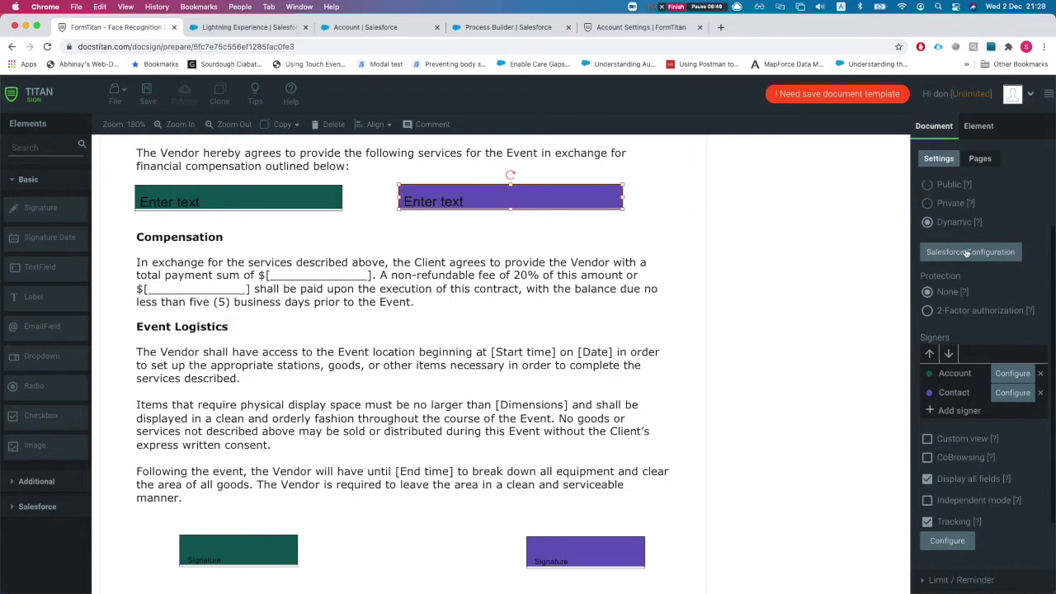
{"action": "left_click", "coordinate": [966, 254]}
{"action": "left_click", "coordinate": [281, 378]}
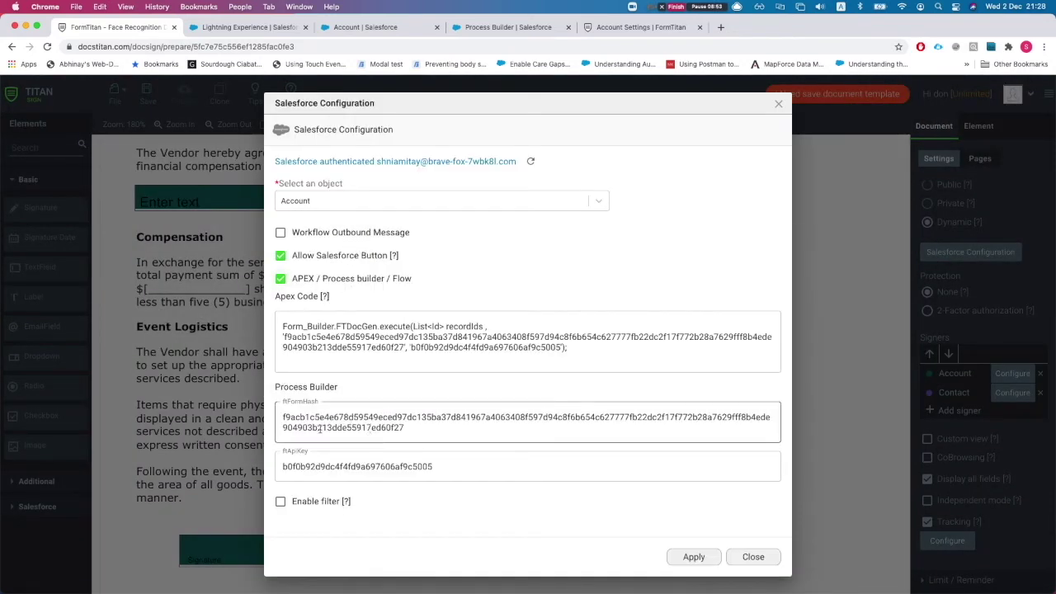
{"action": "left_click", "coordinate": [304, 404]}
{"action": "double_click", "coordinate": [314, 422]}
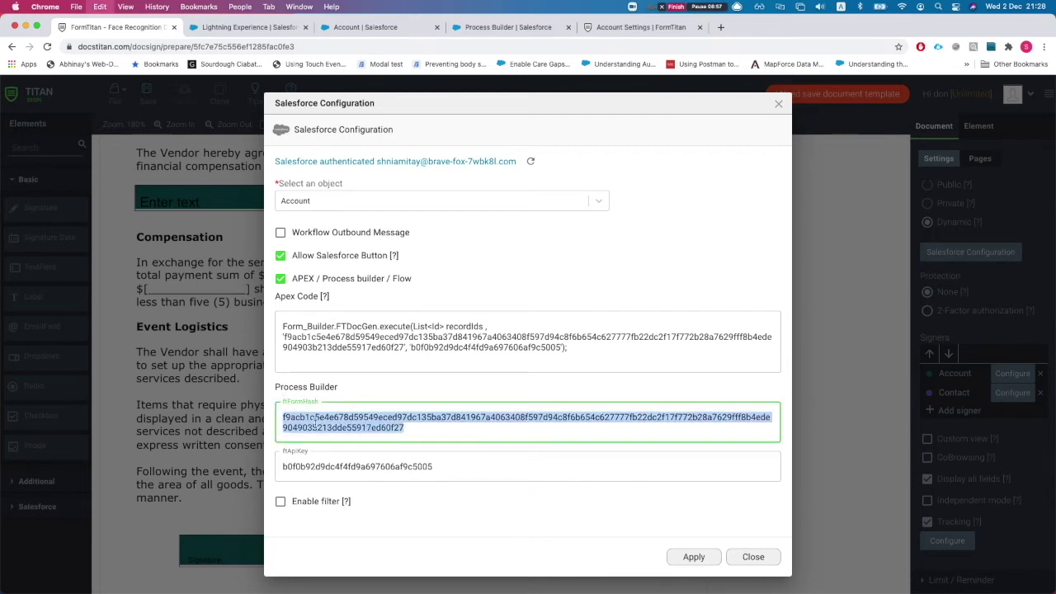
Paste the form hash into formHash, set Url expiration to 30 minutes, and save the action.
{"action": "left_click", "coordinate": [496, 27]}
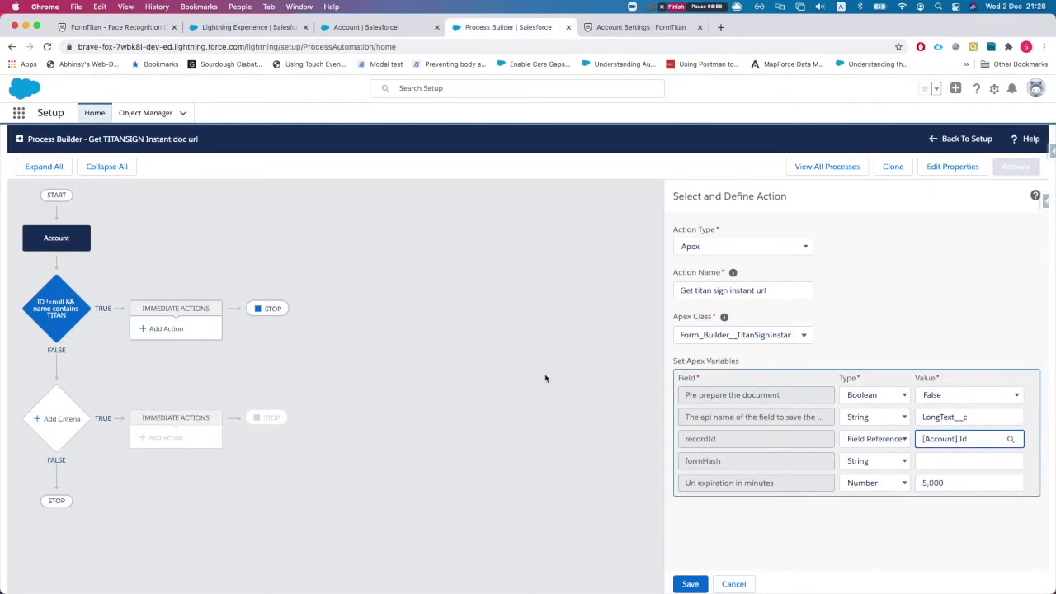
{"action": "left_click", "coordinate": [961, 460]}
{"action": "key", "text": "super+v"}
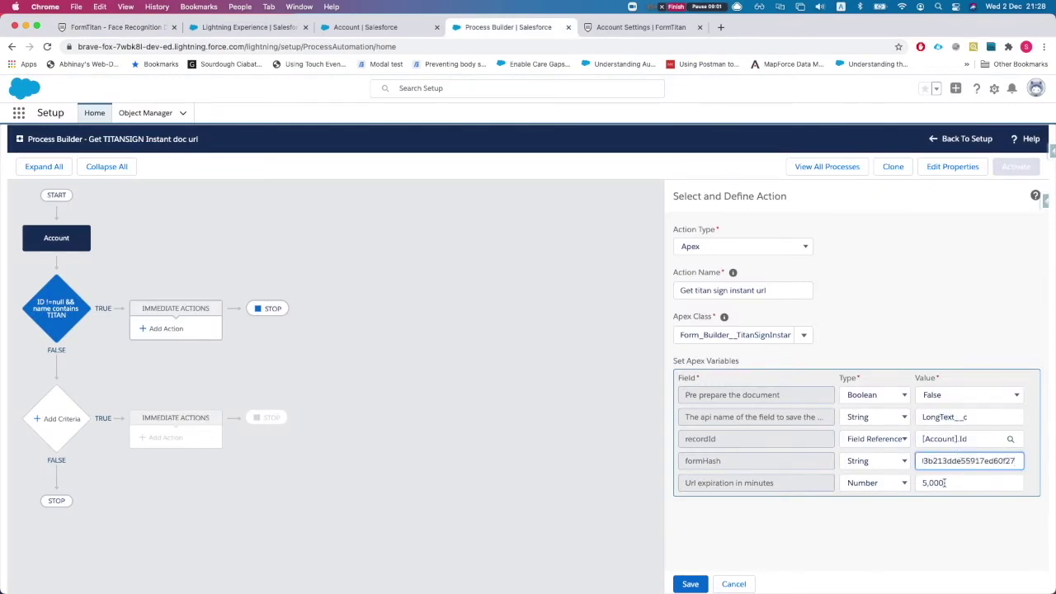
{"action": "left_click", "coordinate": [946, 482]}
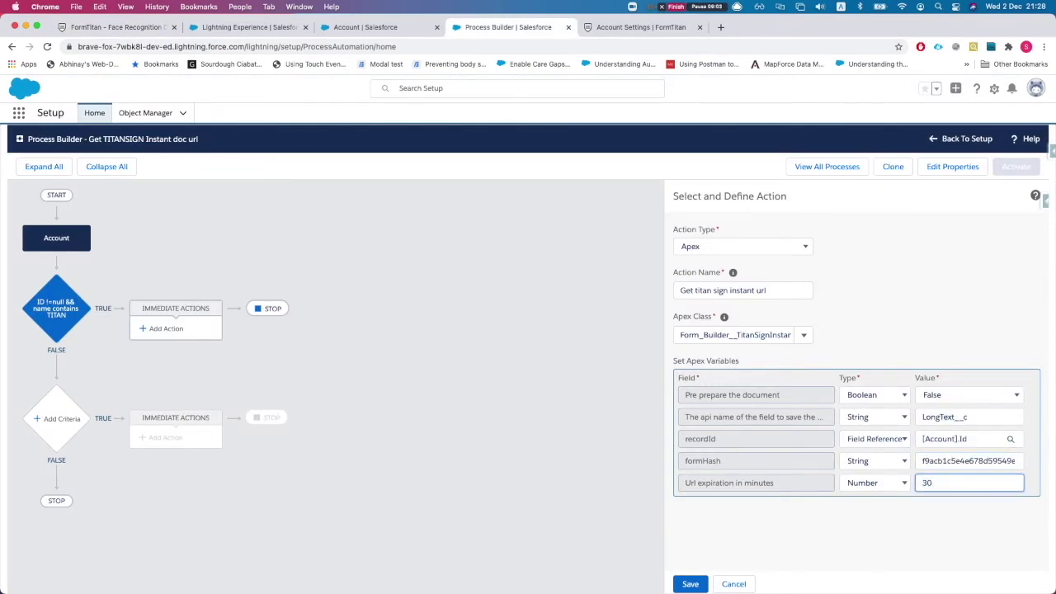
{"action": "type", "text": "30"}
{"action": "left_click", "coordinate": [690, 581]}
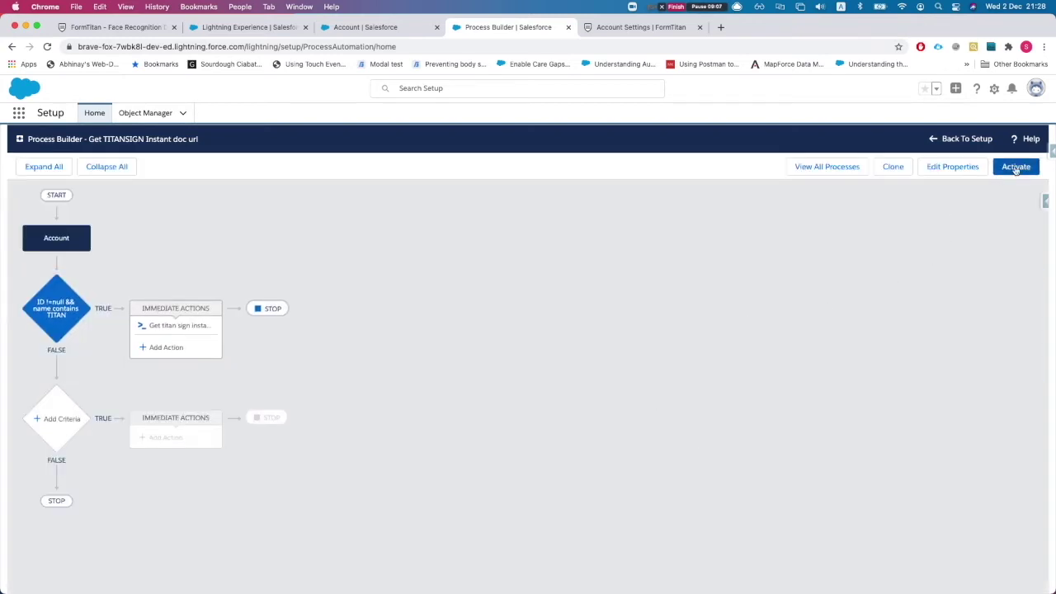
Activate the process and confirm the activation.
{"action": "left_click", "coordinate": [1016, 167]}
{"action": "left_click", "coordinate": [683, 420]}
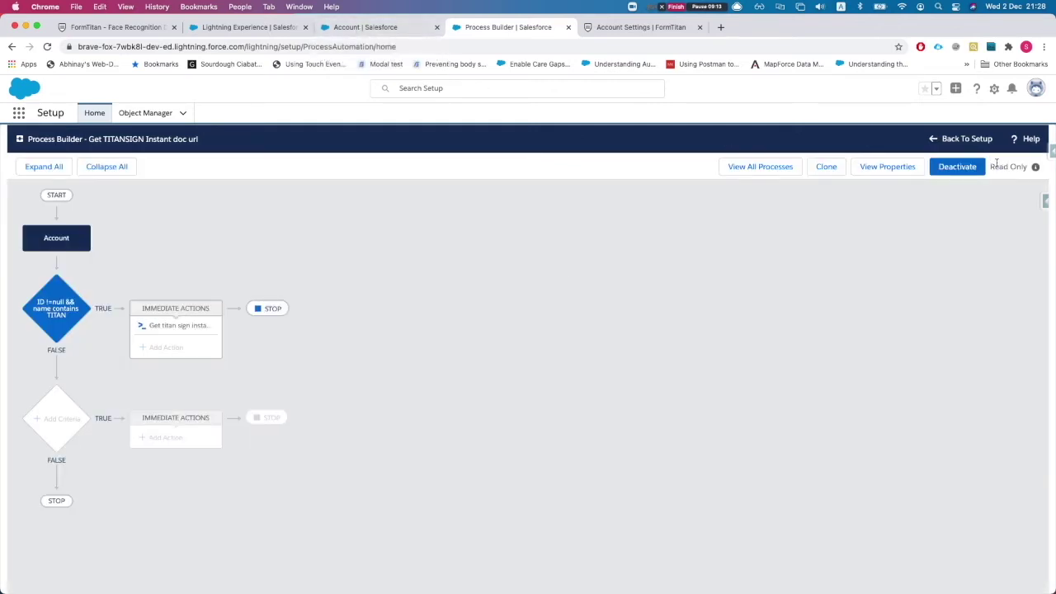
{"action": "left_click", "coordinate": [376, 27]}
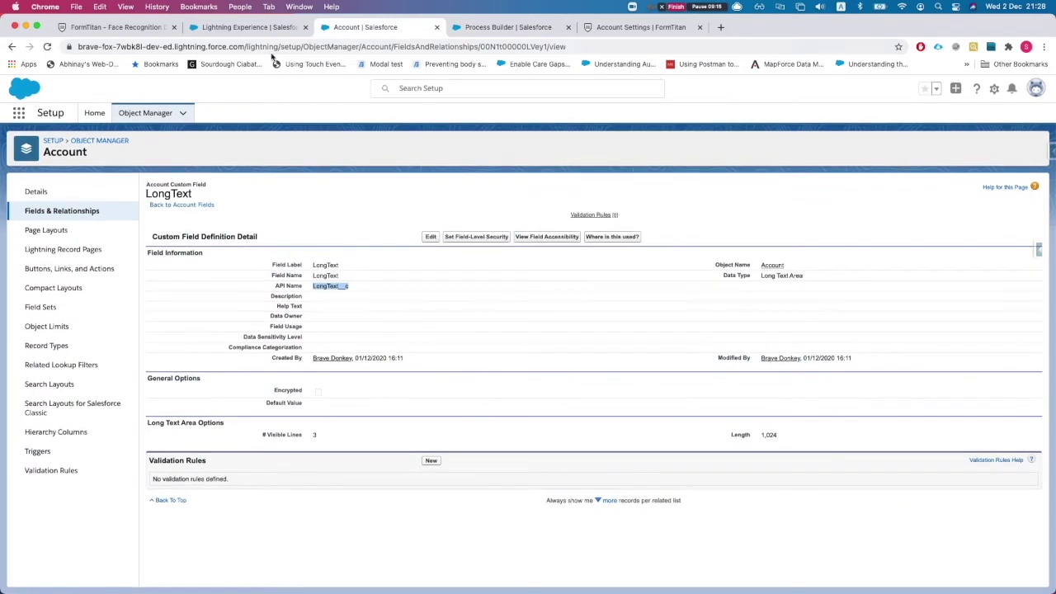
Rename the Titan Web 1 account to 'Titan Web 11' and save it.
{"action": "left_click", "coordinate": [259, 33]}
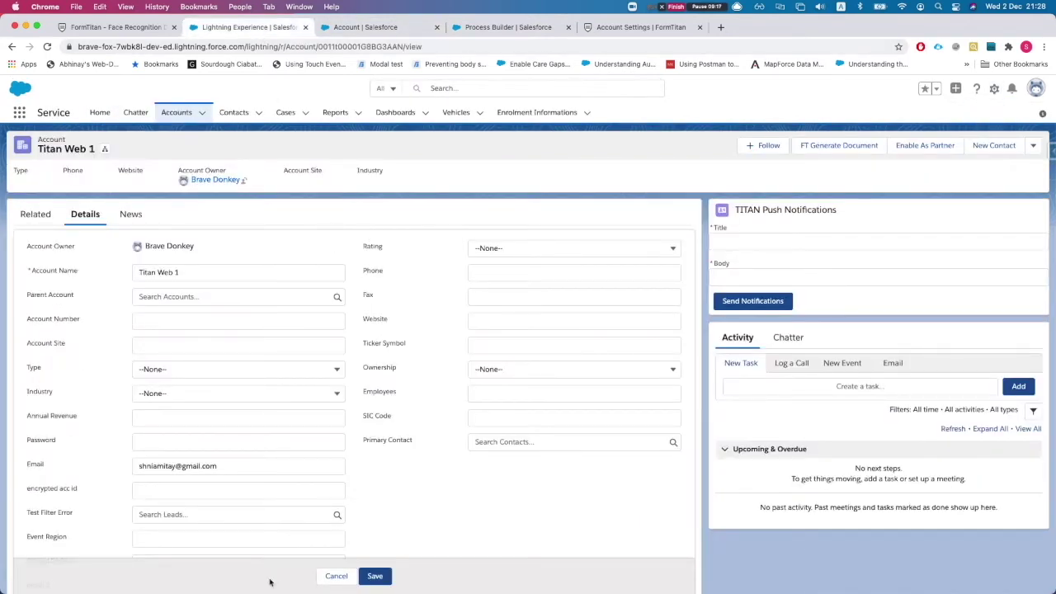
{"action": "left_click", "coordinate": [337, 576]}
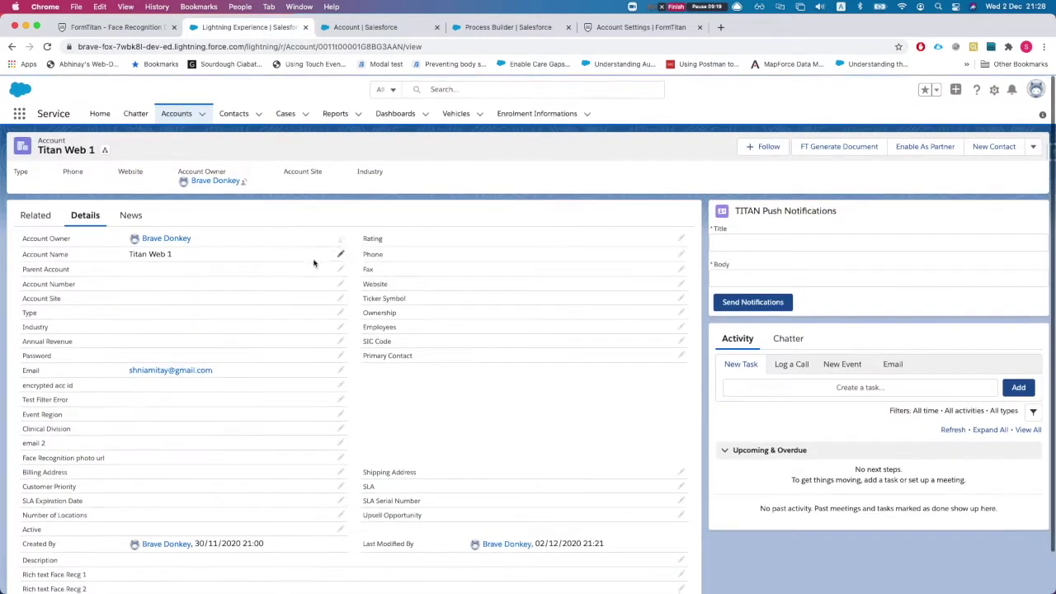
{"action": "double_click", "coordinate": [188, 258]}
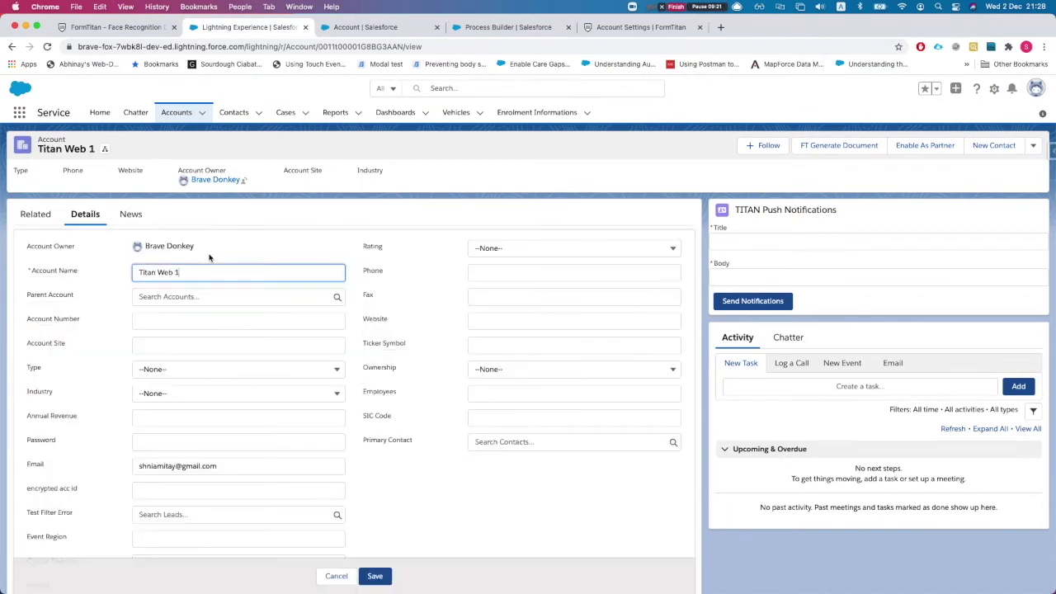
{"action": "left_click", "coordinate": [375, 576]}
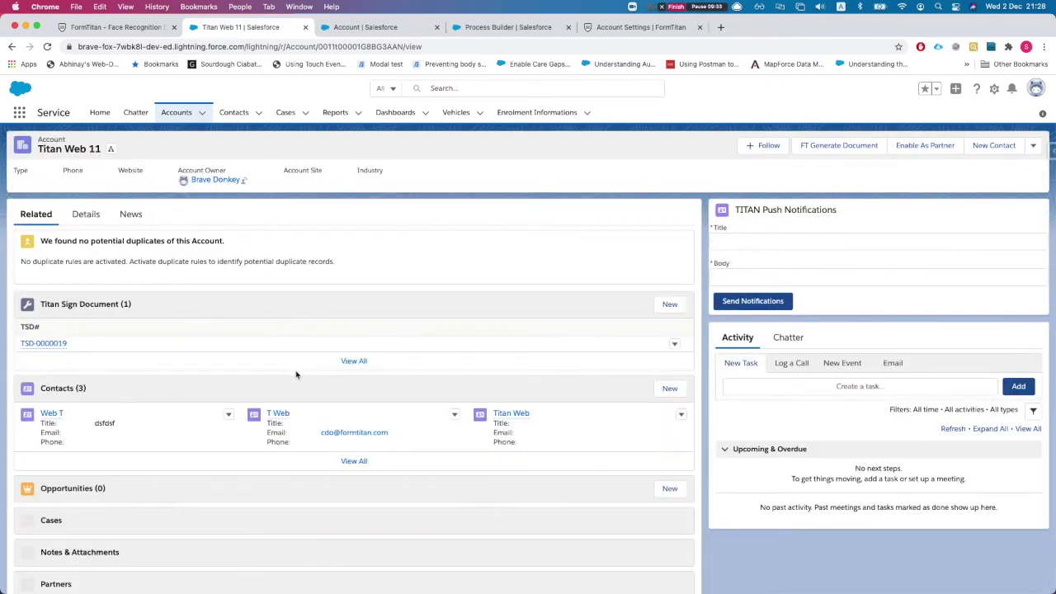
Reload the account page and review its Details fields.
{"action": "scroll", "coordinate": [297, 374], "scroll_direction": "down", "scroll_amount": 3}
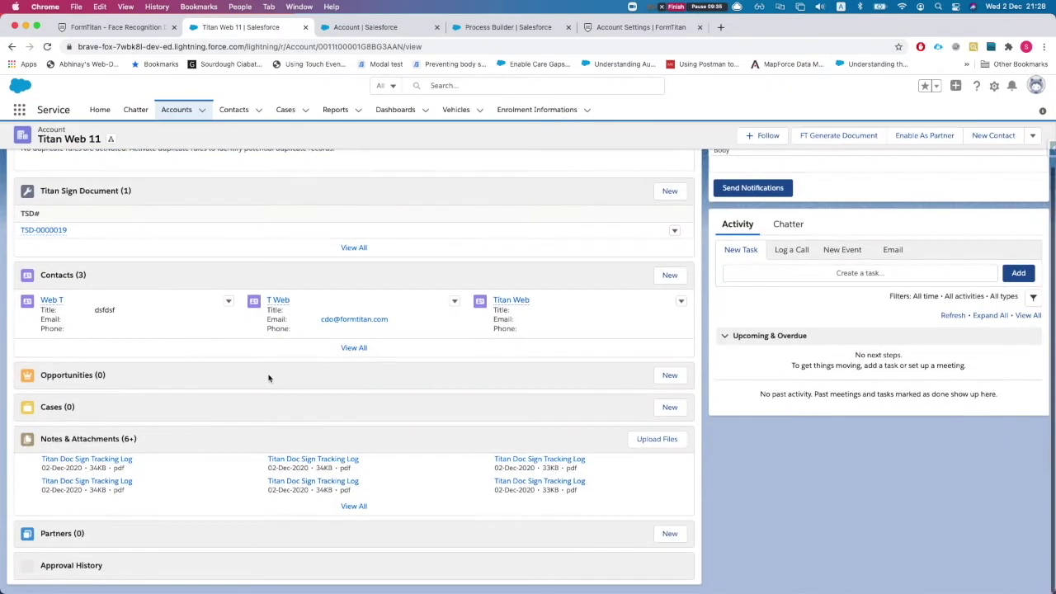
{"action": "scroll", "coordinate": [268, 378], "scroll_direction": "up", "scroll_amount": 3}
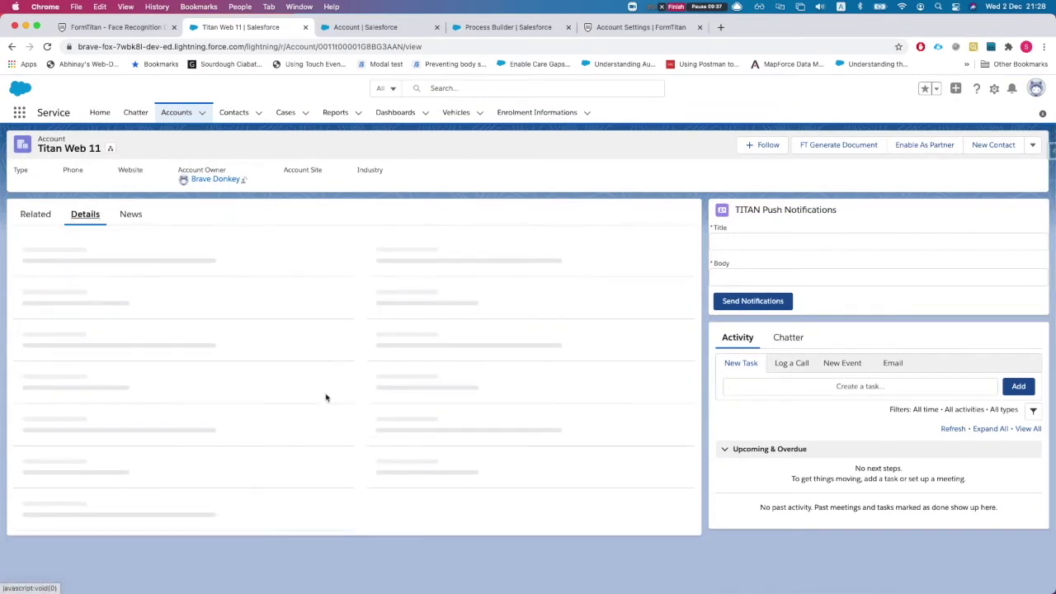
{"action": "scroll", "coordinate": [290, 400], "scroll_direction": "down", "scroll_amount": 1}
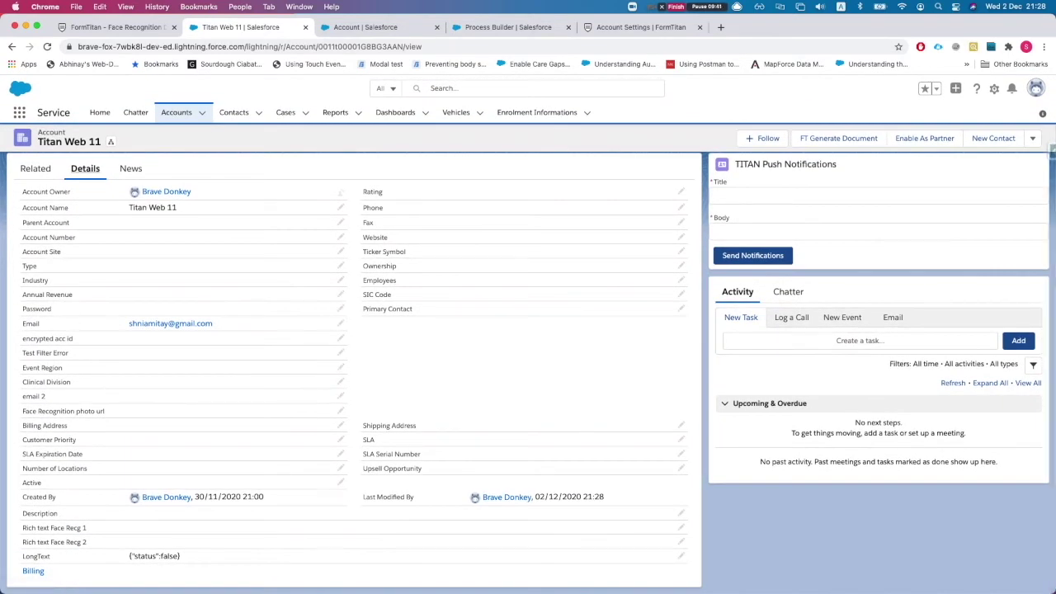
{"action": "key", "text": "super+r"}
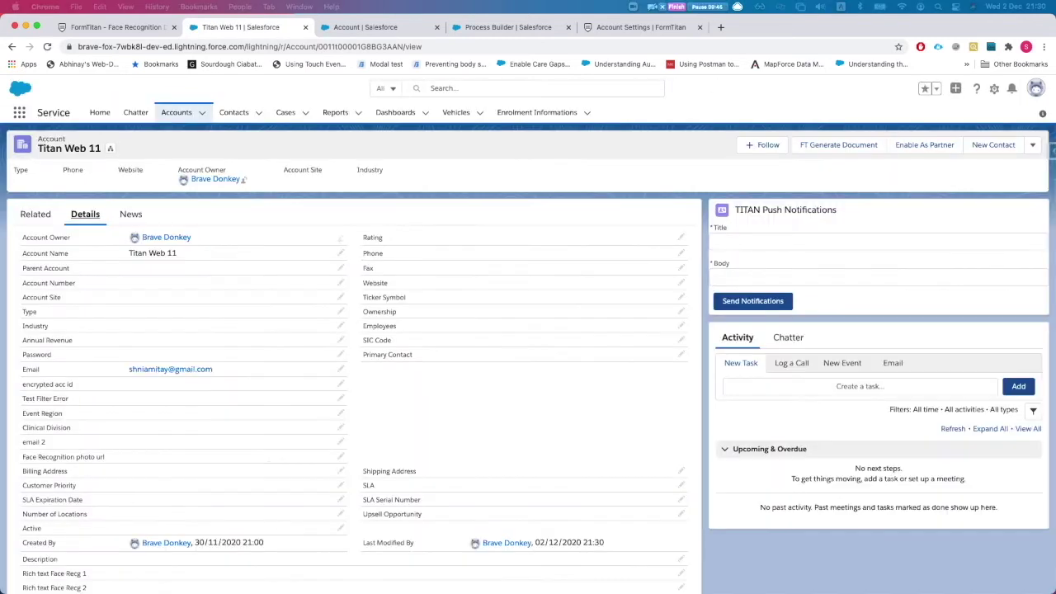
{"action": "key", "text": "super+r"}
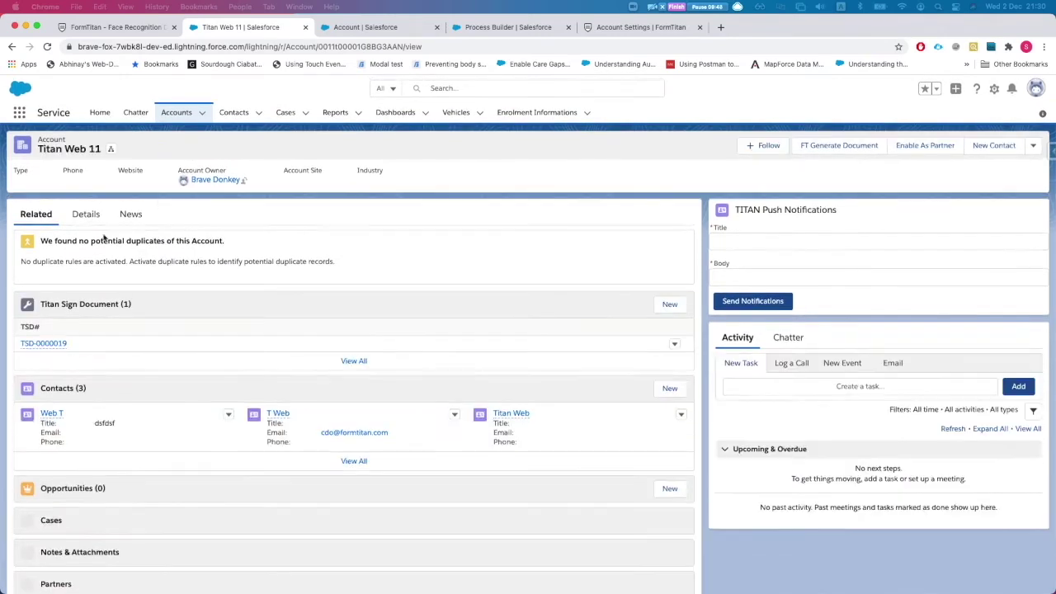
{"action": "scroll", "coordinate": [93, 202], "scroll_direction": "down", "scroll_amount": 1}
{"action": "scroll", "coordinate": [93, 202], "scroll_direction": "up", "scroll_amount": 1}
{"action": "left_click", "coordinate": [85, 213]}
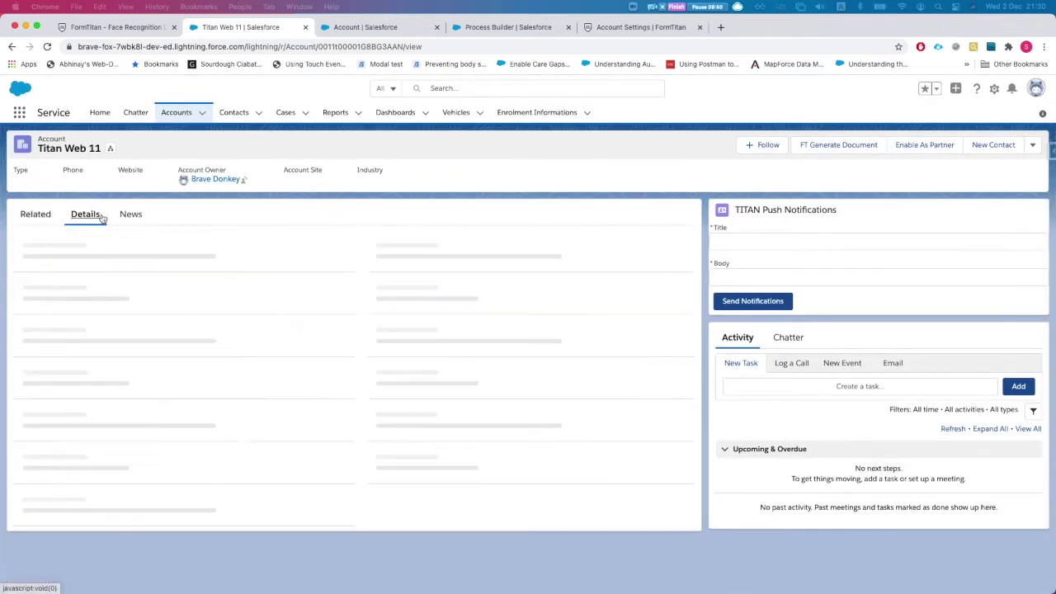
{"action": "scroll", "coordinate": [234, 275], "scroll_direction": "down", "scroll_amount": 1}
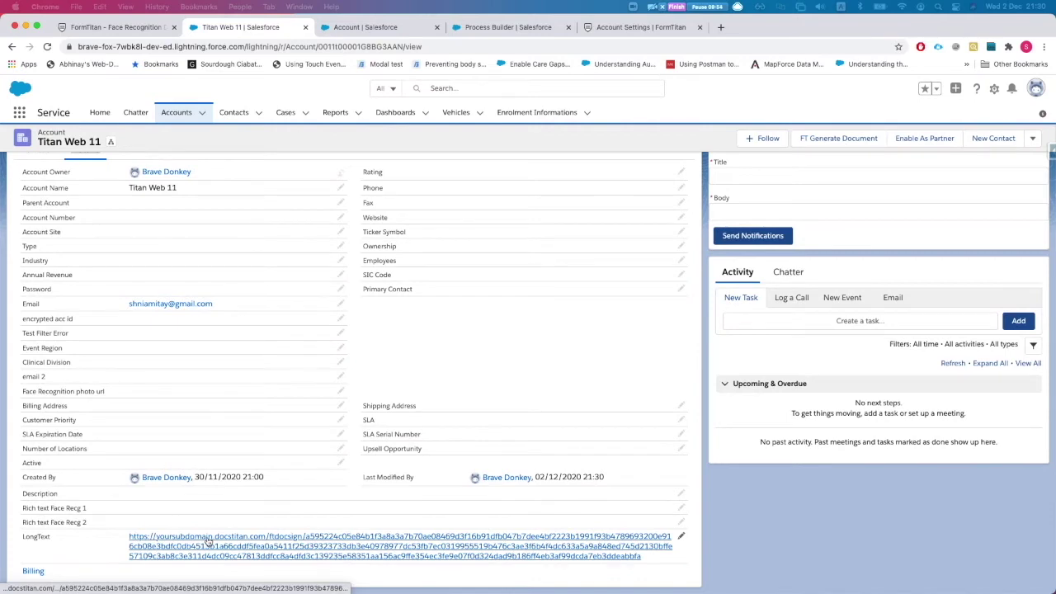
{"action": "scroll", "coordinate": [165, 484], "scroll_direction": "up", "scroll_amount": 1}
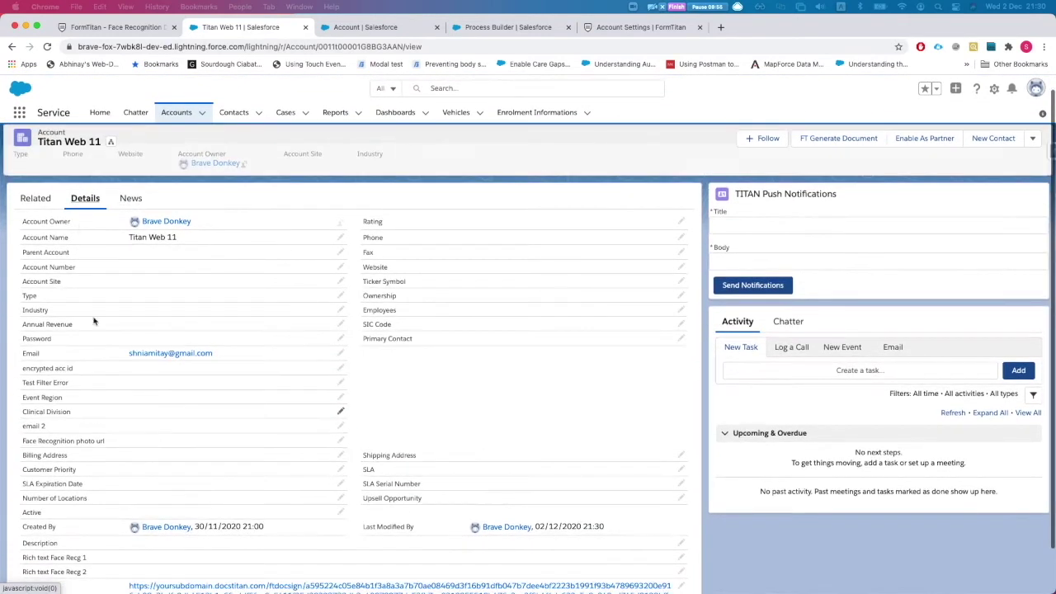
Check the Related lists for Titan Sign Document TSD-0000019, then return to Details.
{"action": "left_click", "coordinate": [32, 202]}
{"action": "scroll", "coordinate": [161, 504], "scroll_direction": "down", "scroll_amount": 1}
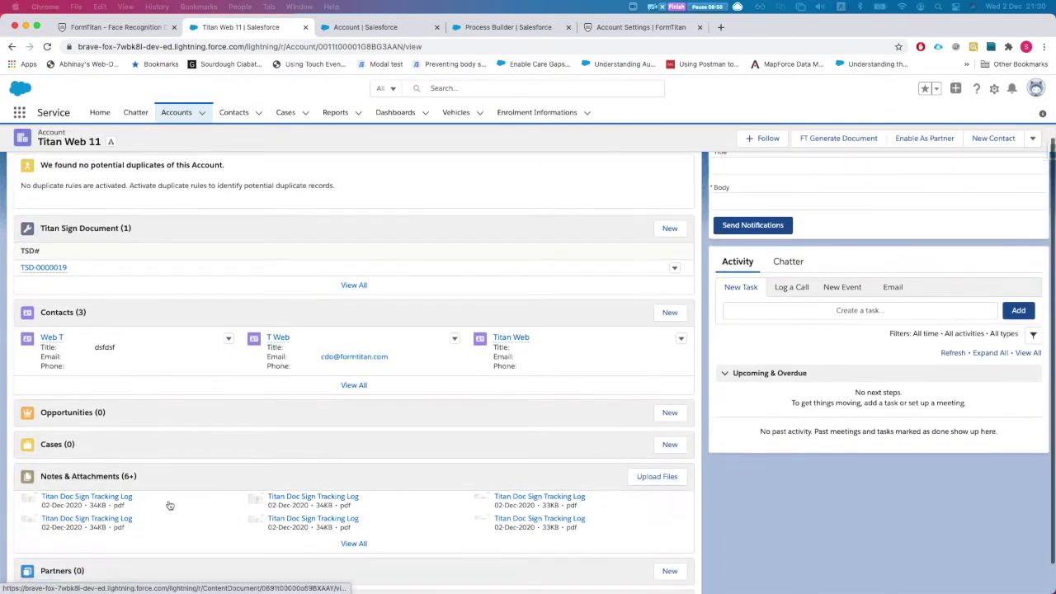
{"action": "scroll", "coordinate": [161, 504], "scroll_direction": "up", "scroll_amount": 1}
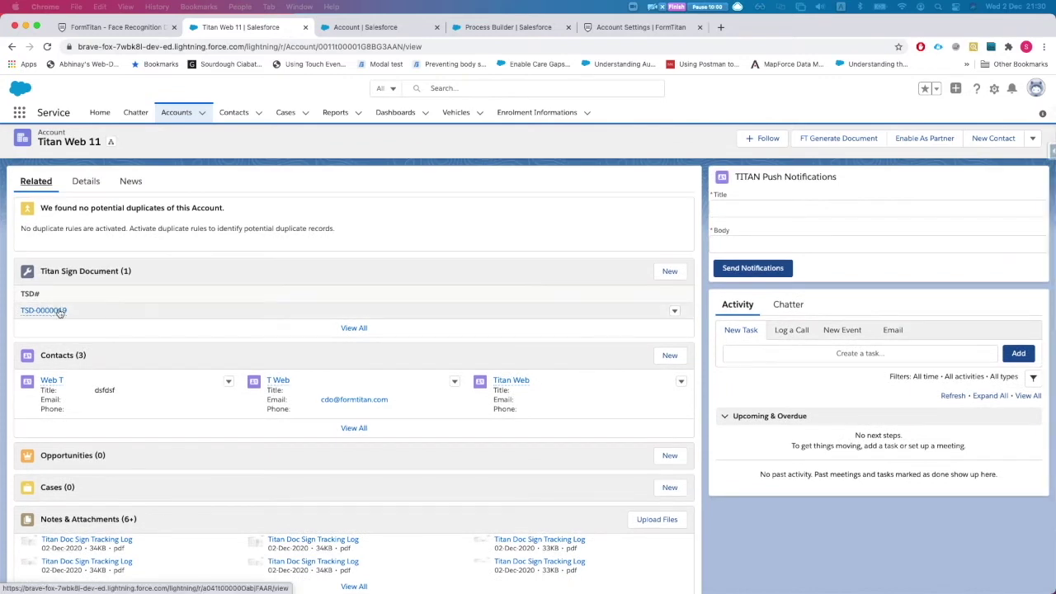
{"action": "mouse_move", "coordinate": [60, 311]}
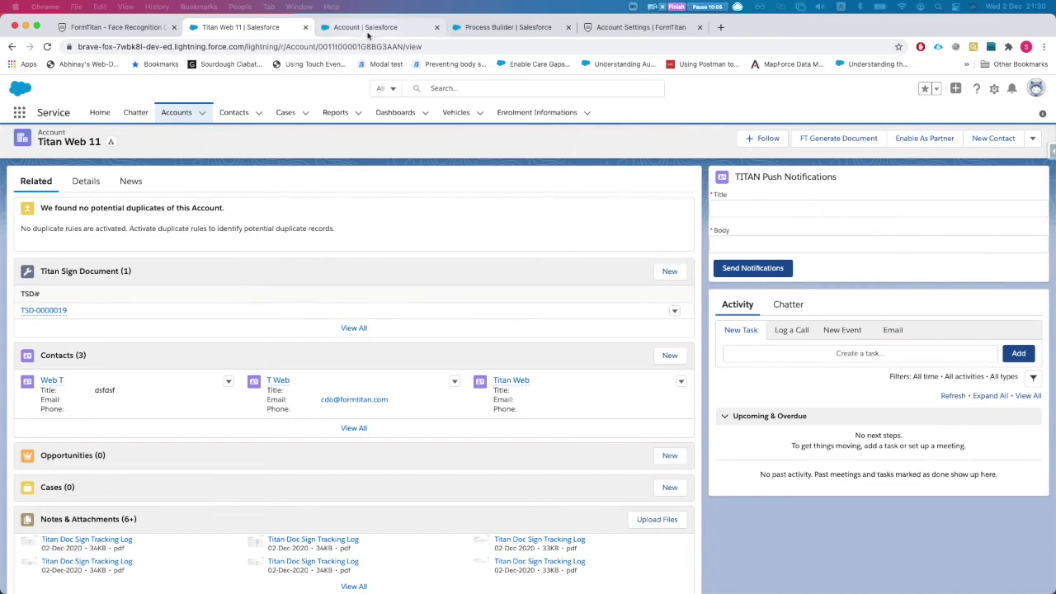
{"action": "scroll", "coordinate": [124, 219], "scroll_direction": "up", "scroll_amount": 1}
{"action": "left_click", "coordinate": [86, 214]}
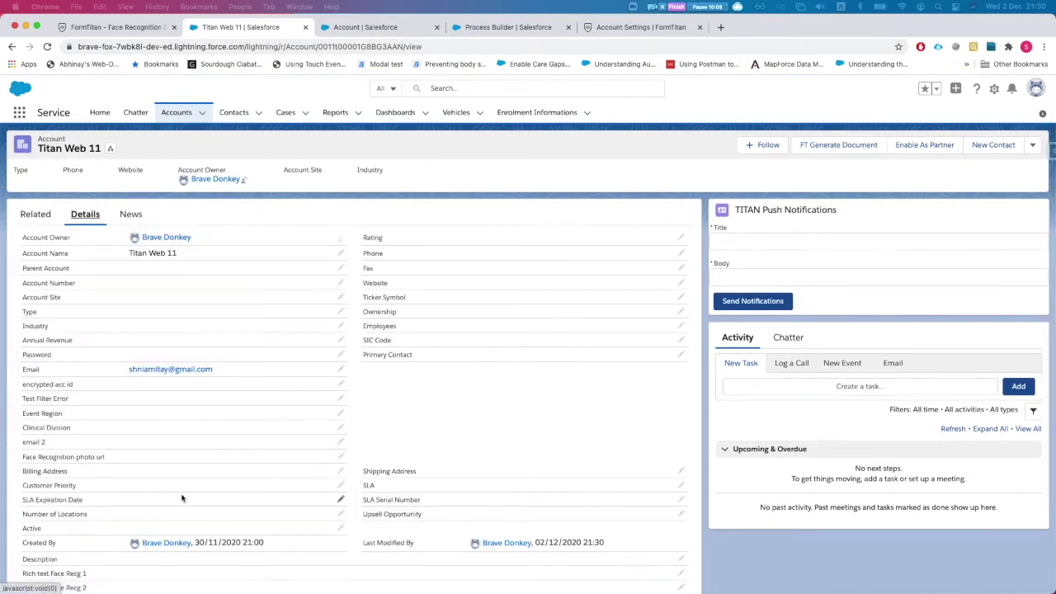
{"action": "scroll", "coordinate": [185, 536], "scroll_direction": "down", "scroll_amount": 2}
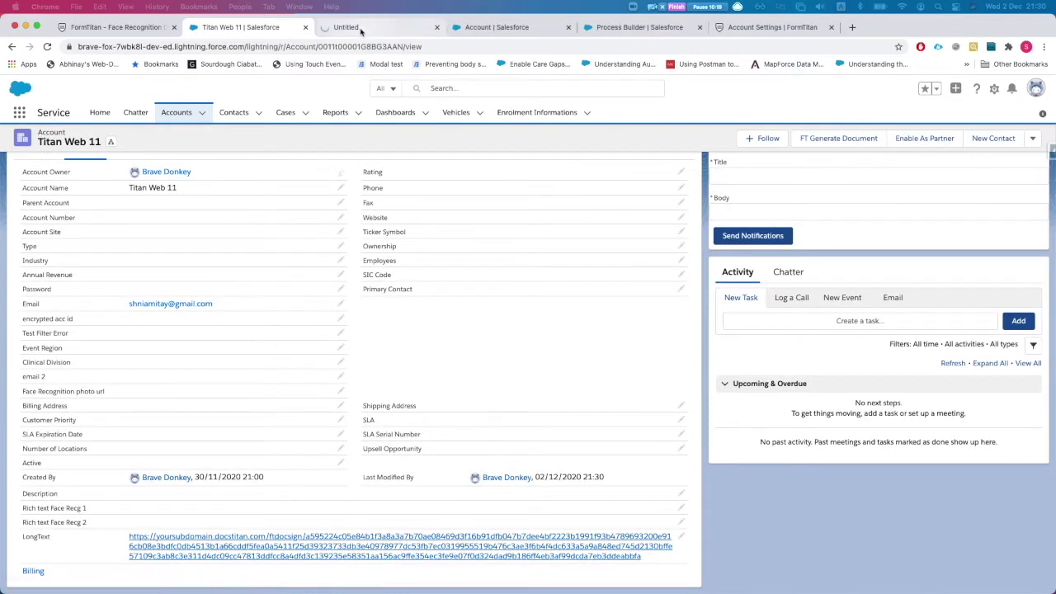
View the loaded TitanSign Demo Contract signing page, then return to the Titan Web 11 account.
{"action": "left_click", "coordinate": [363, 27]}
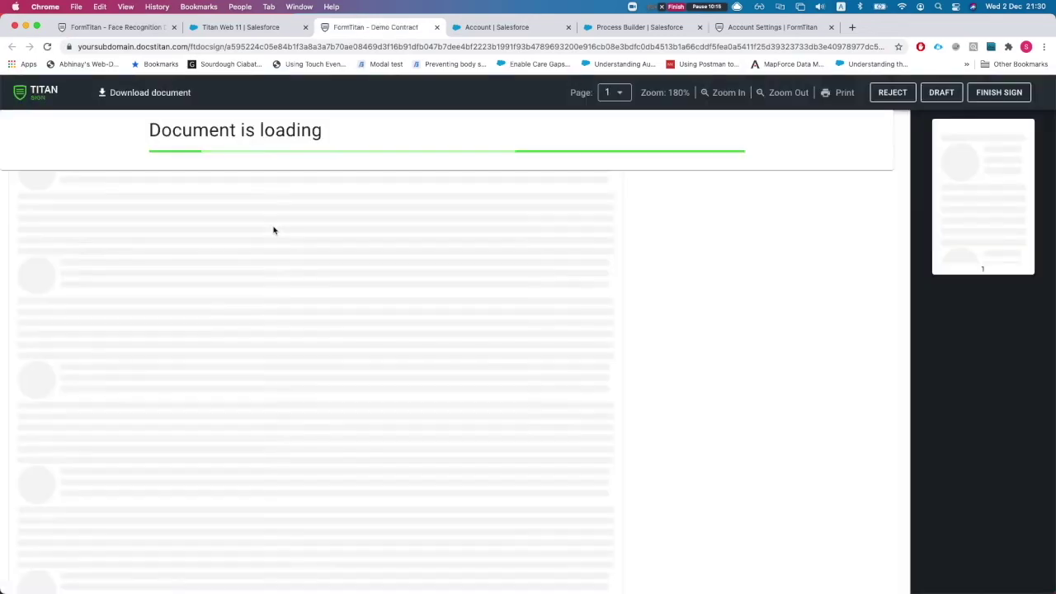
{"action": "scroll", "coordinate": [264, 214], "scroll_direction": "down", "scroll_amount": 3}
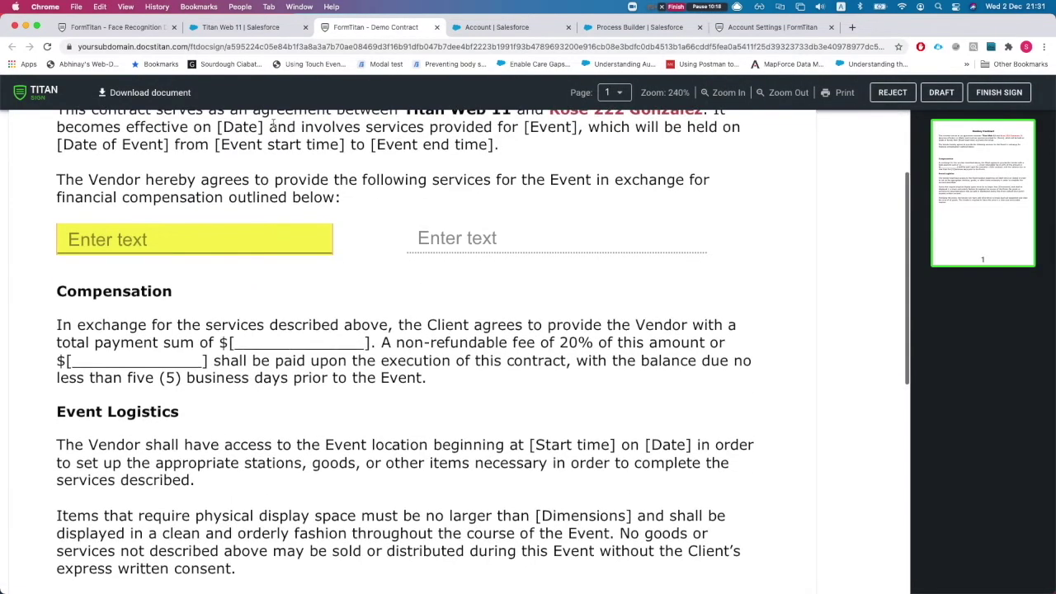
{"action": "left_click", "coordinate": [237, 27]}
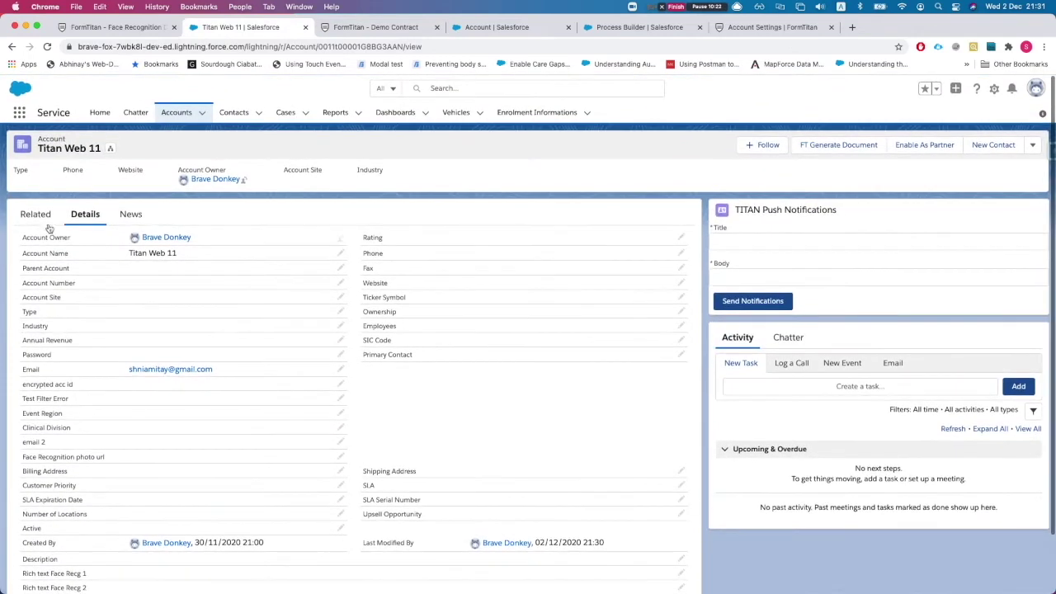
Refresh the account and open TSD-0000020's related list showing its Sent and Viewed trackings.
{"action": "key", "text": "super+r"}
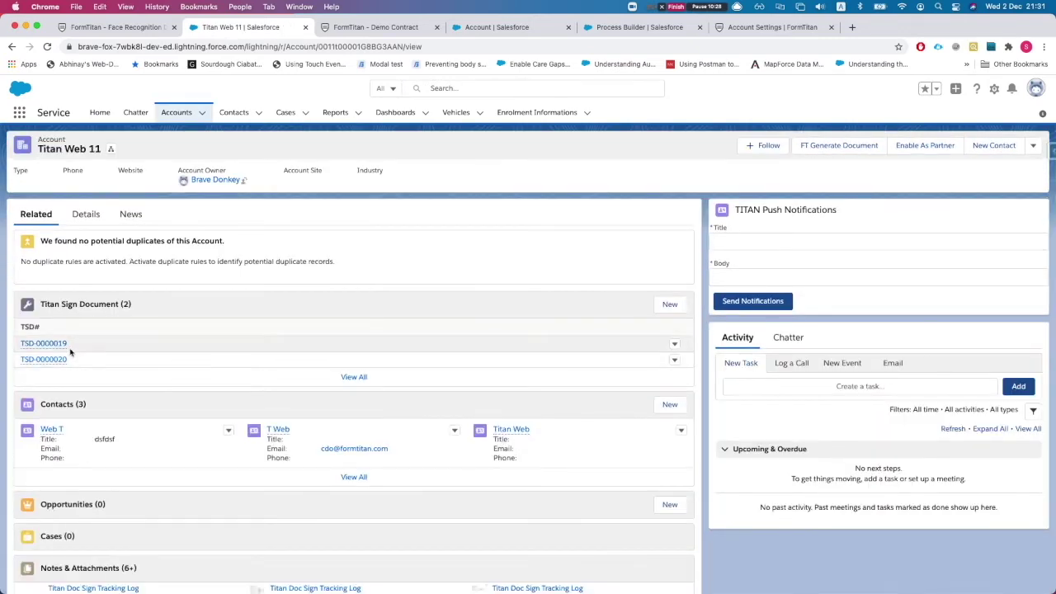
{"action": "mouse_move", "coordinate": [42, 364]}
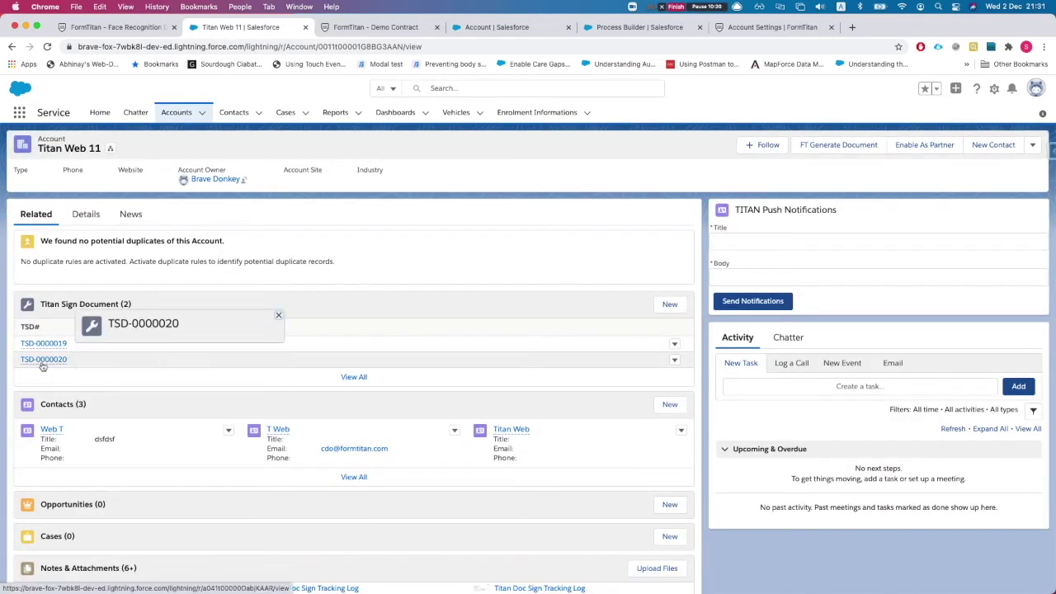
{"action": "left_click", "coordinate": [42, 359]}
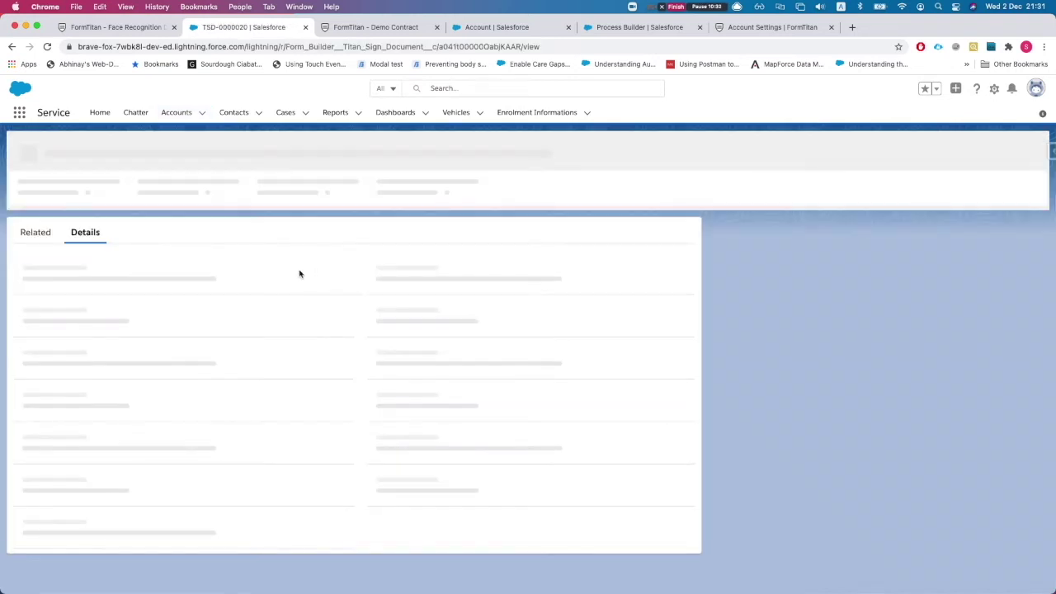
{"action": "left_click", "coordinate": [25, 181]}
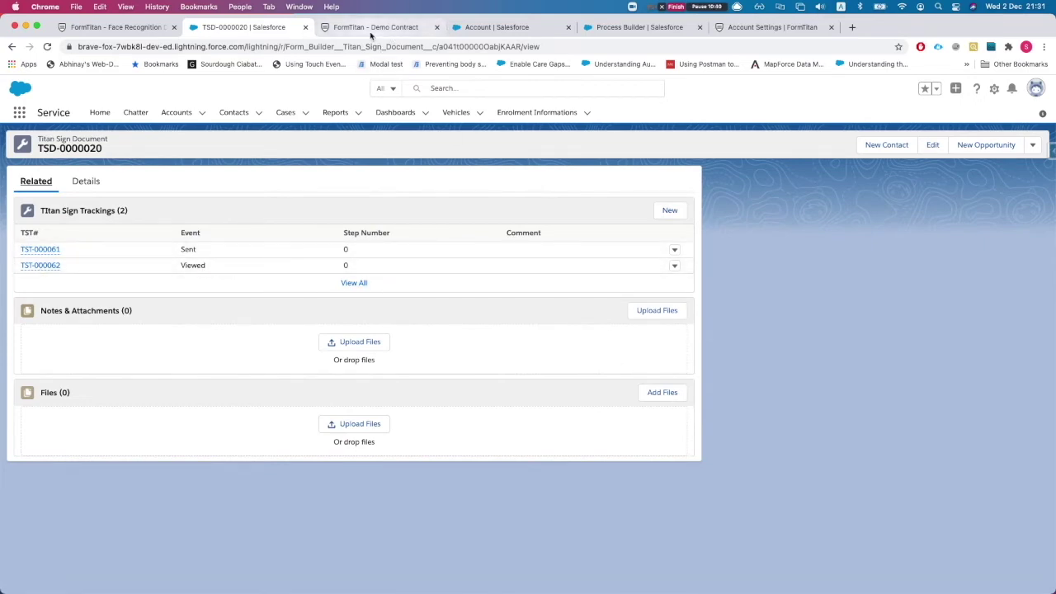
{"action": "left_click", "coordinate": [370, 30]}
Type 'fdsfd' into the Demo Contract's first text field.
{"action": "left_click", "coordinate": [246, 257]}
{"action": "type", "text": "fdsfd"}
{"action": "scroll", "coordinate": [269, 341], "scroll_direction": "down", "scroll_amount": 15}
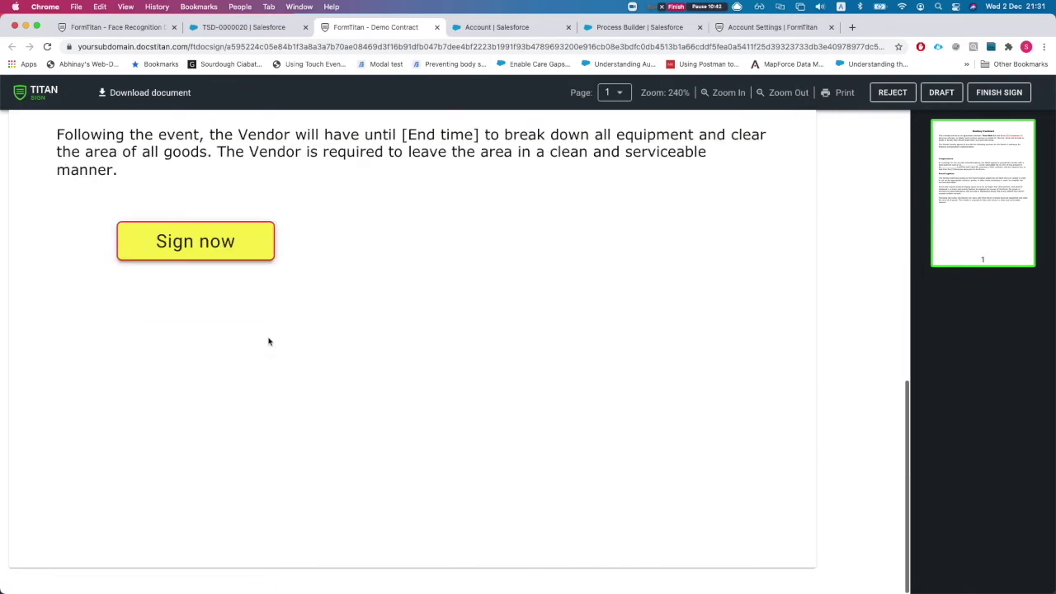
Sign with the first saved signature, finish signing, and reload the TSD-0000020 record.
{"action": "left_click", "coordinate": [207, 257]}
{"action": "left_click", "coordinate": [371, 303]}
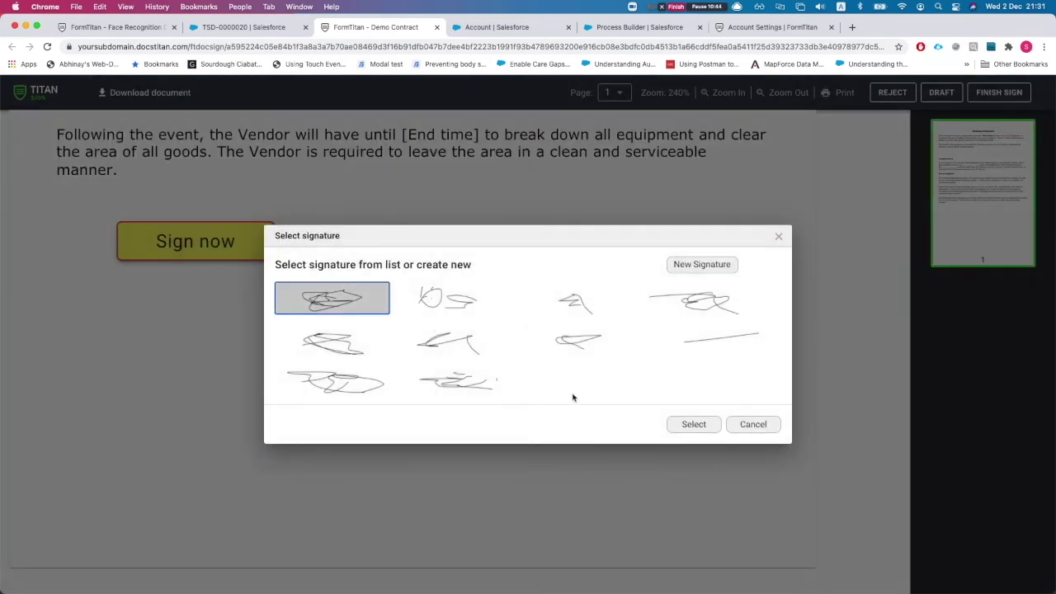
{"action": "left_click", "coordinate": [673, 423]}
{"action": "scroll", "coordinate": [688, 434], "scroll_direction": "up", "scroll_amount": 15}
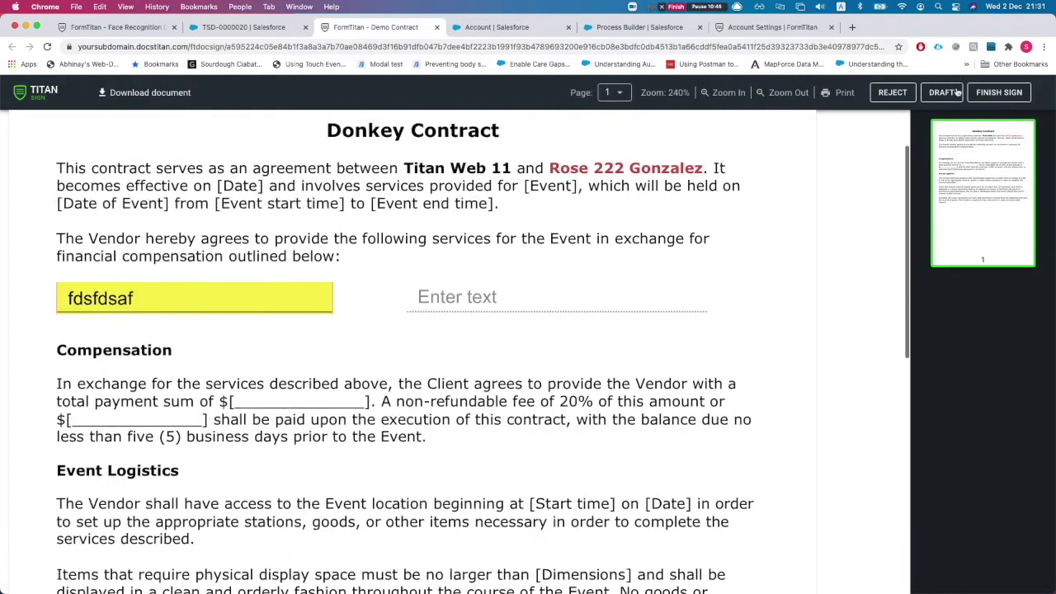
{"action": "left_click", "coordinate": [1001, 93]}
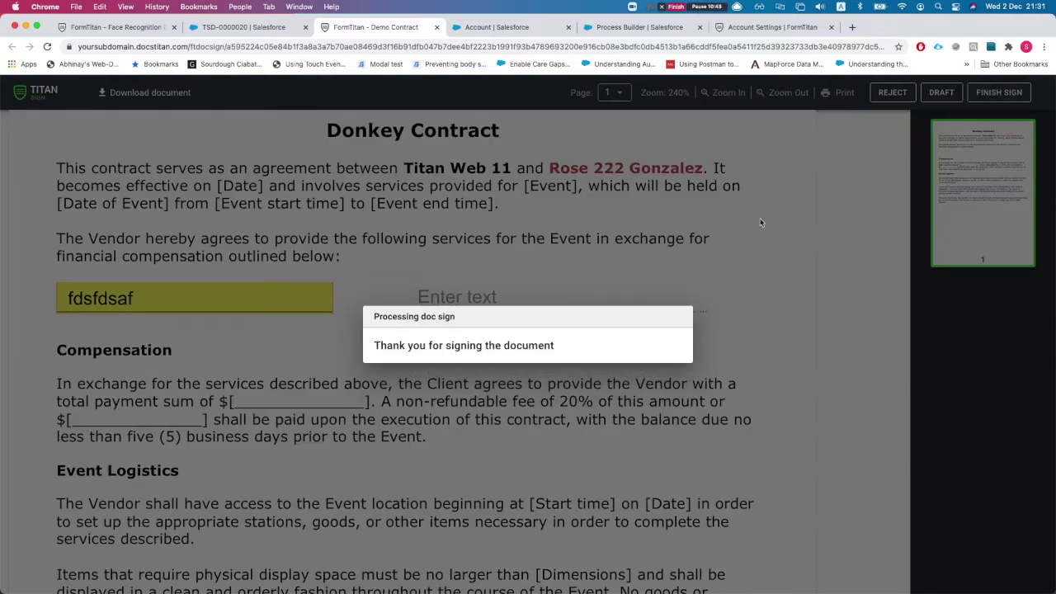
{"action": "left_click", "coordinate": [302, 33]}
{"action": "key", "text": "super+r"}
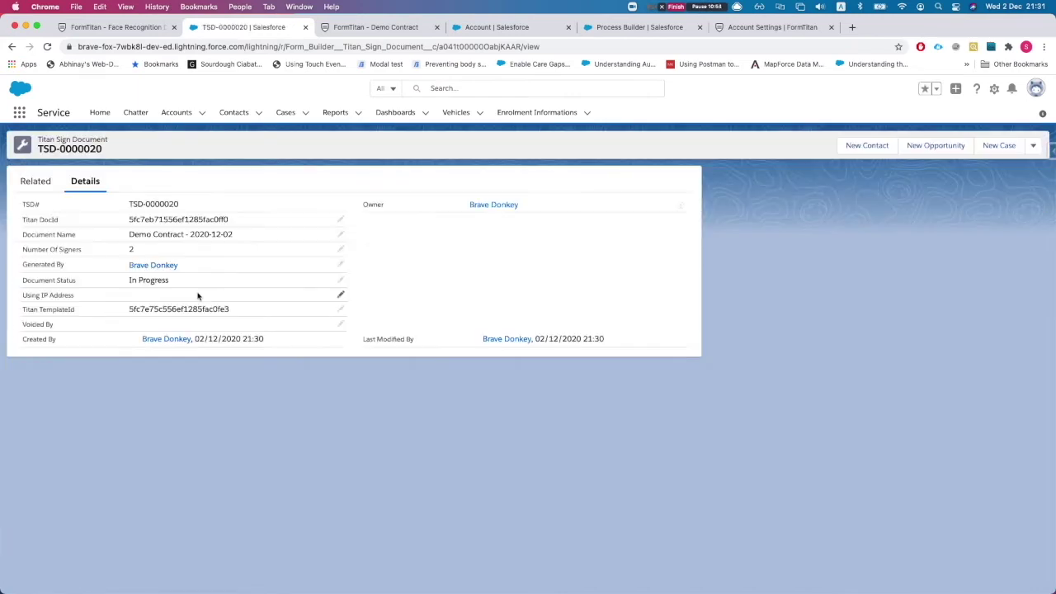
View TSD-0000020's four trackings, including TST-000063 Completed and TST-000064 Sent.
{"action": "left_click", "coordinate": [48, 186]}
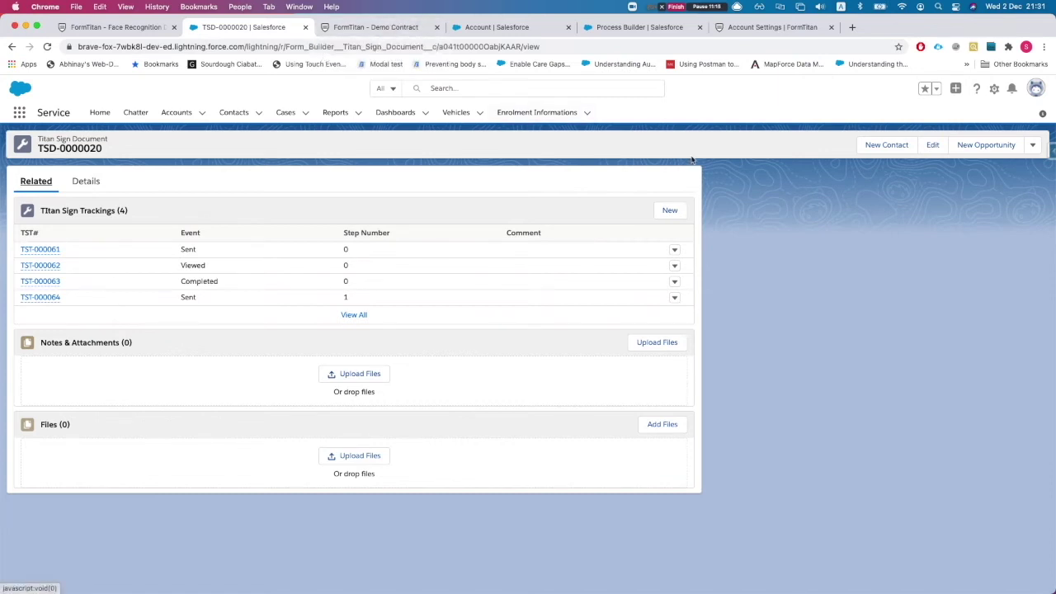
{"action": "left_click", "coordinate": [995, 89]}
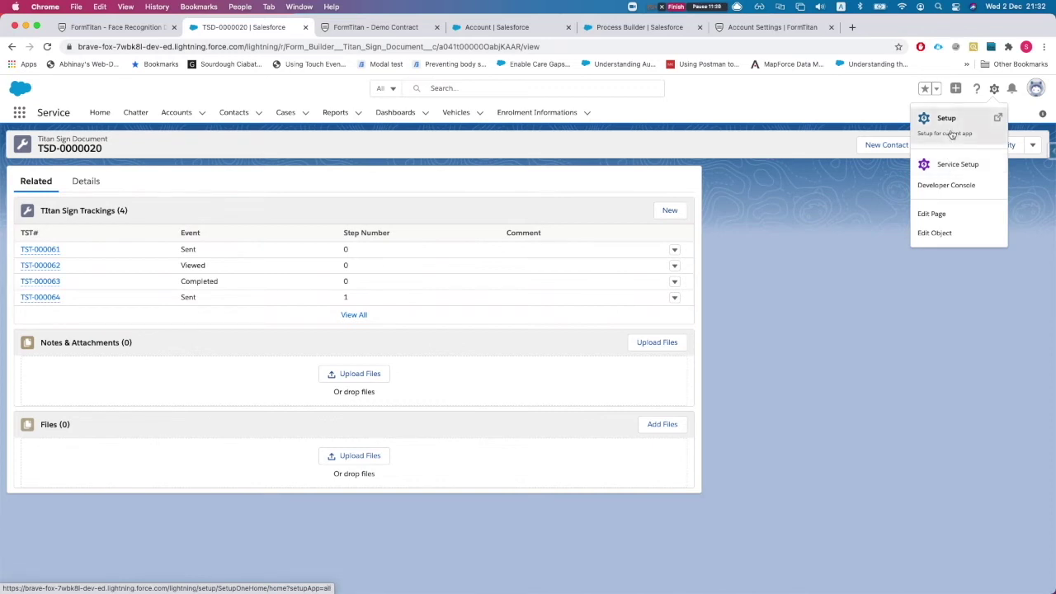
From Setup, start a new custom Classic Email Template found via Quick Find 'class'.
{"action": "left_click", "coordinate": [950, 128]}
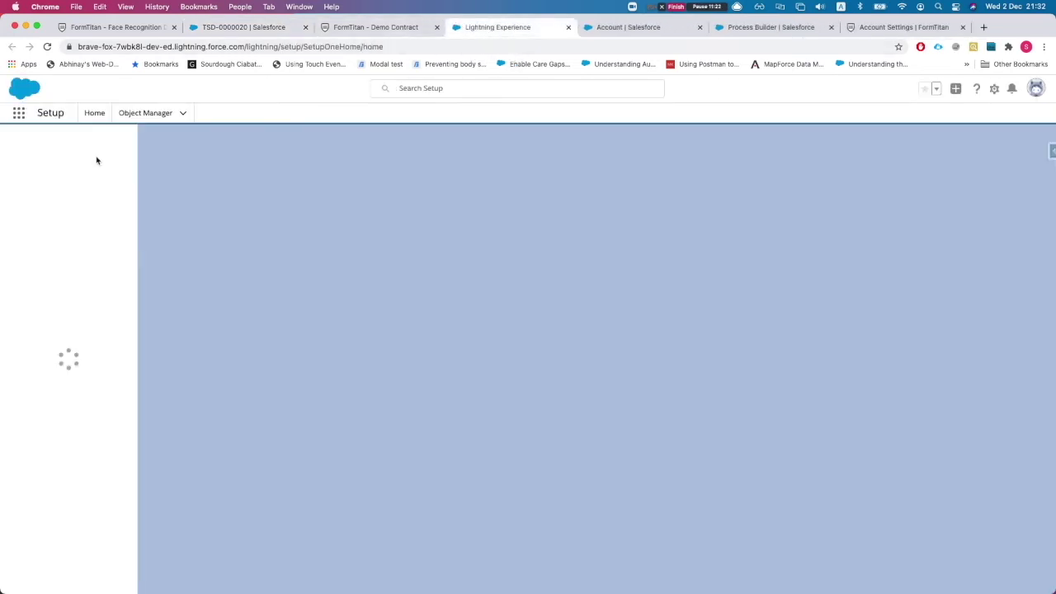
{"action": "left_click", "coordinate": [61, 141]}
{"action": "type", "text": "c"}
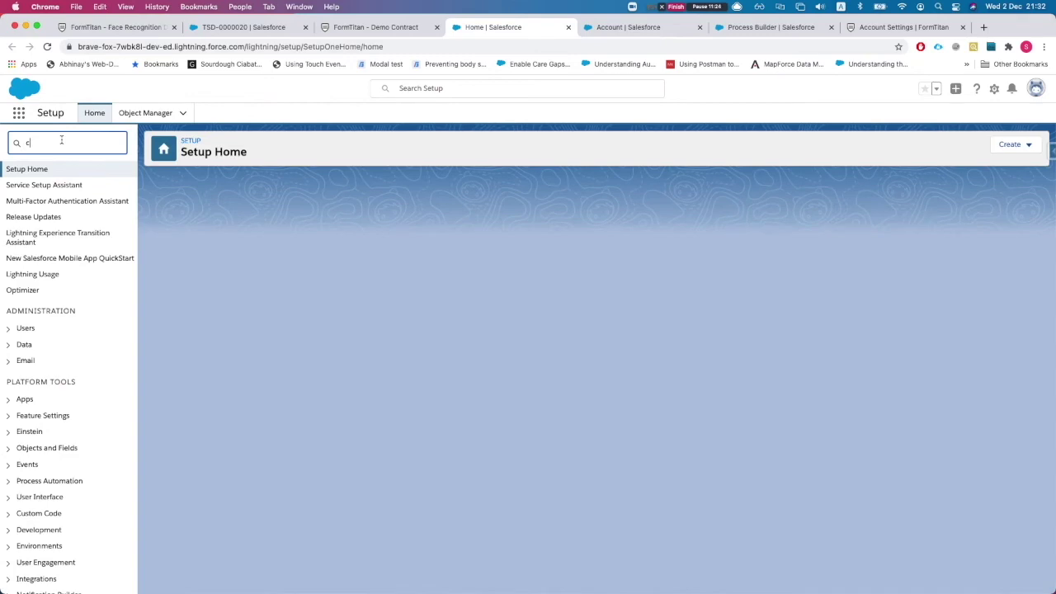
{"action": "type", "text": "lass"}
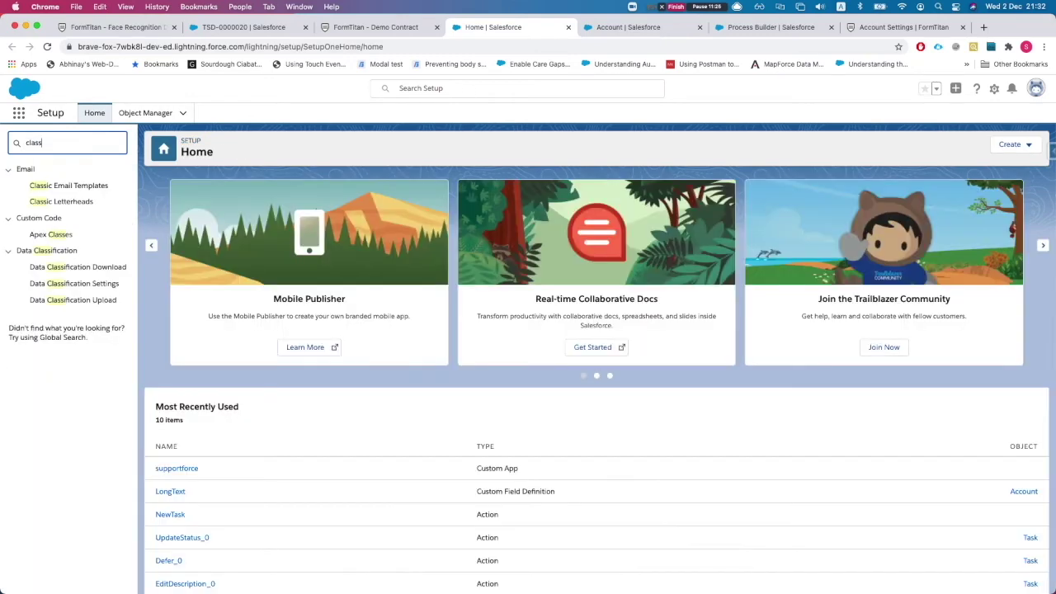
{"action": "left_click", "coordinate": [66, 186]}
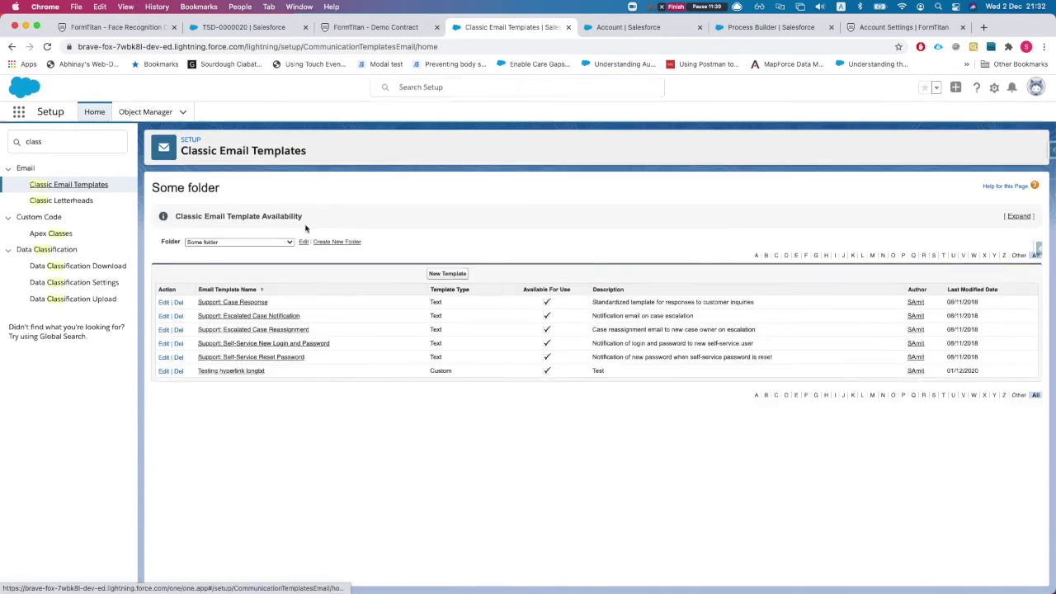
{"action": "left_click", "coordinate": [434, 277]}
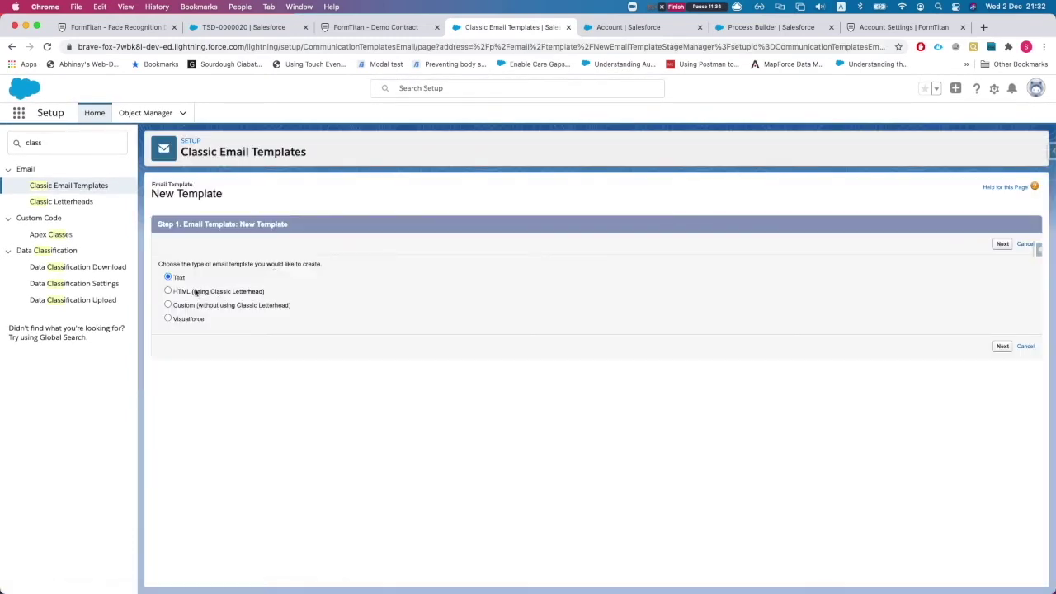
{"action": "left_click", "coordinate": [185, 307]}
{"action": "left_click", "coordinate": [1002, 347]}
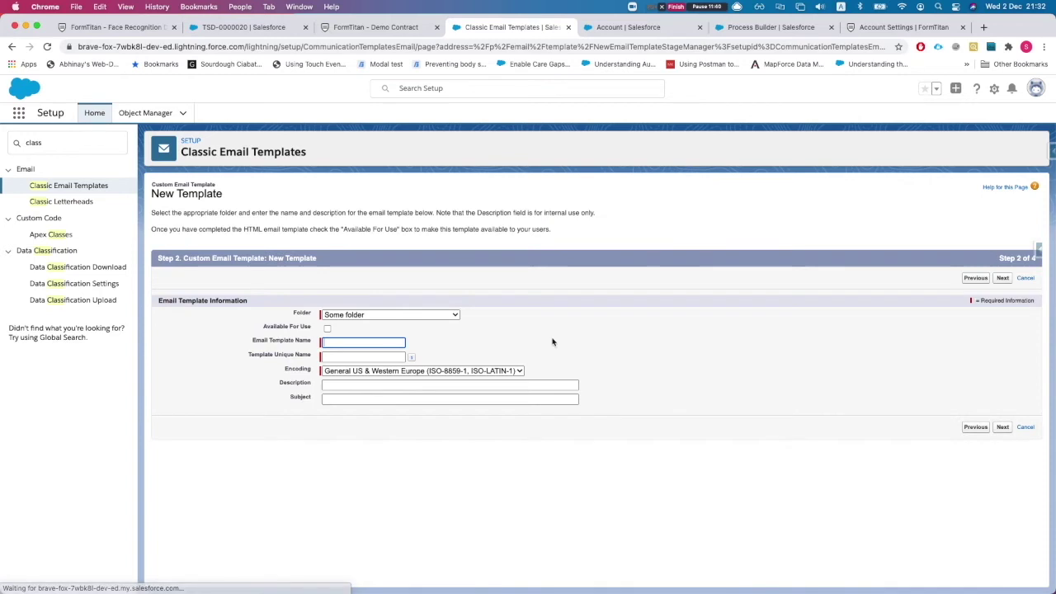
Mark the template Available For Use and name it TITAN SIGN INSTANT URL.
{"action": "left_click", "coordinate": [328, 329]}
{"action": "left_click", "coordinate": [355, 342]}
{"action": "type", "text": "TIT"}
{"action": "key", "text": "BackSpace"}
{"action": "key", "text": "BackSpace"}
{"action": "key", "text": "BackSpace"}
{"action": "type", "text": "TITAN SIGN INSTANT UPLOAD"}
{"action": "key", "text": "Tab"}
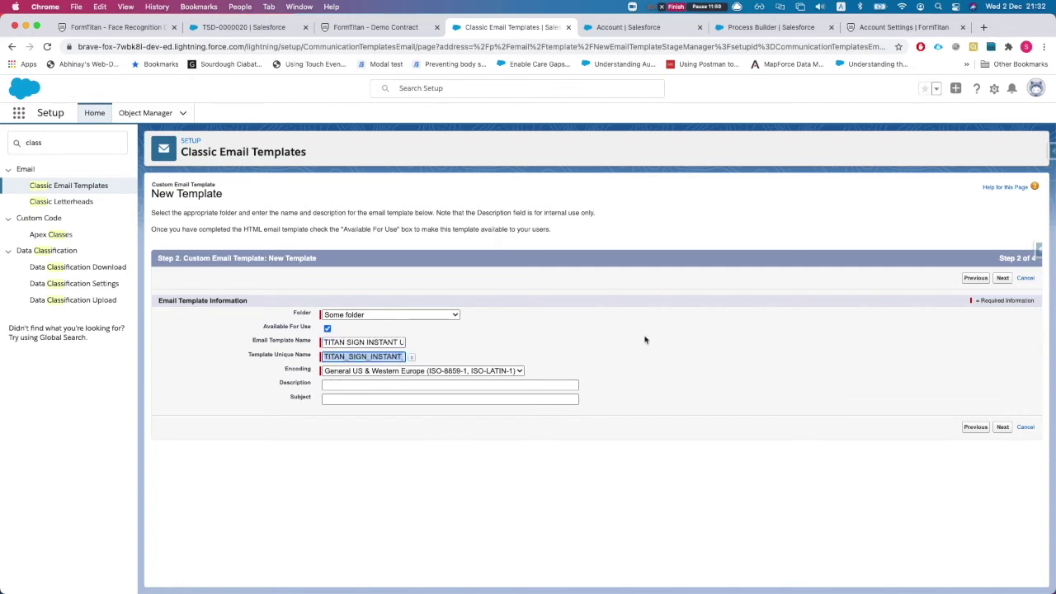
Enter the description COOL STUFF and the subject 'Hello see link to sign doc'.
{"action": "left_click", "coordinate": [378, 385]}
{"action": "type", "text": "COLL STU"}
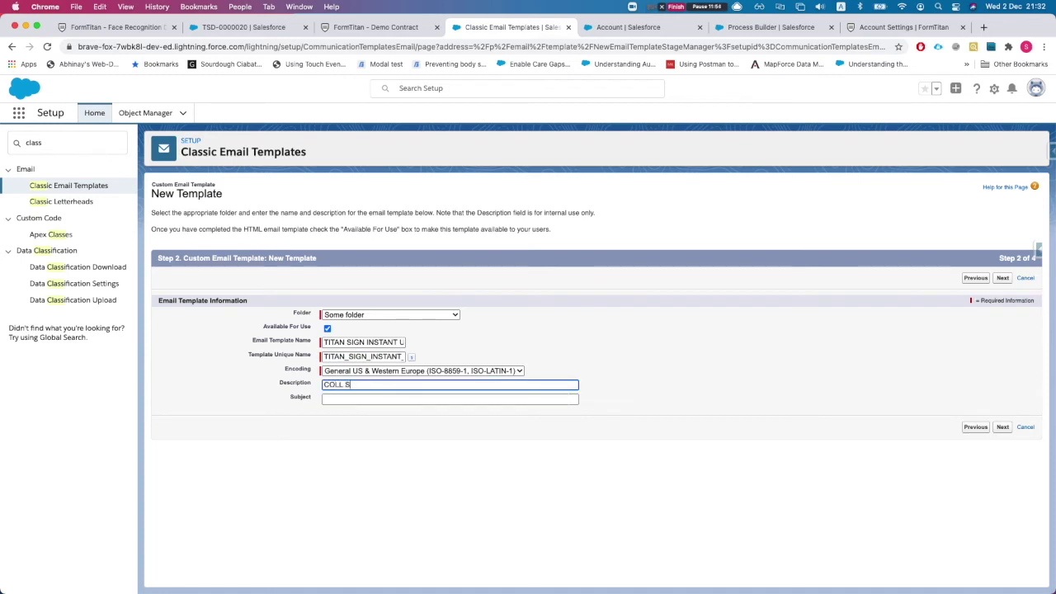
{"action": "key", "text": "BackSpace"}
{"action": "key", "text": "BackSpace"}
{"action": "key", "text": "BackSpace"}
{"action": "key", "text": "BackSpace"}
{"action": "left_click", "coordinate": [450, 398]}
{"action": "type", "text": "HELLO PLES"}
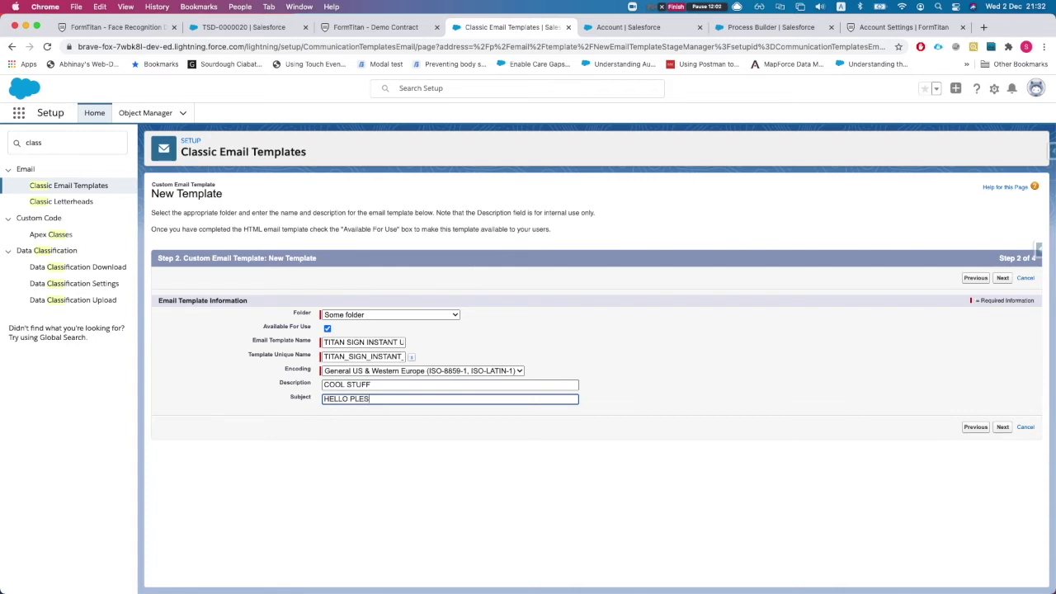
{"action": "key", "text": "BackSpace"}
{"action": "key", "text": "BackSpace"}
{"action": "key", "text": "BackSpace"}
{"action": "type", "text": "H"}
{"action": "key", "text": "BackSpace"}
{"action": "type", "text": "ea"}
{"action": "type", "text": "lloe"}
{"action": "type", "text": " see "}
{"action": "type", "text": "link to sign do"}
{"action": "type", "text": "c"}
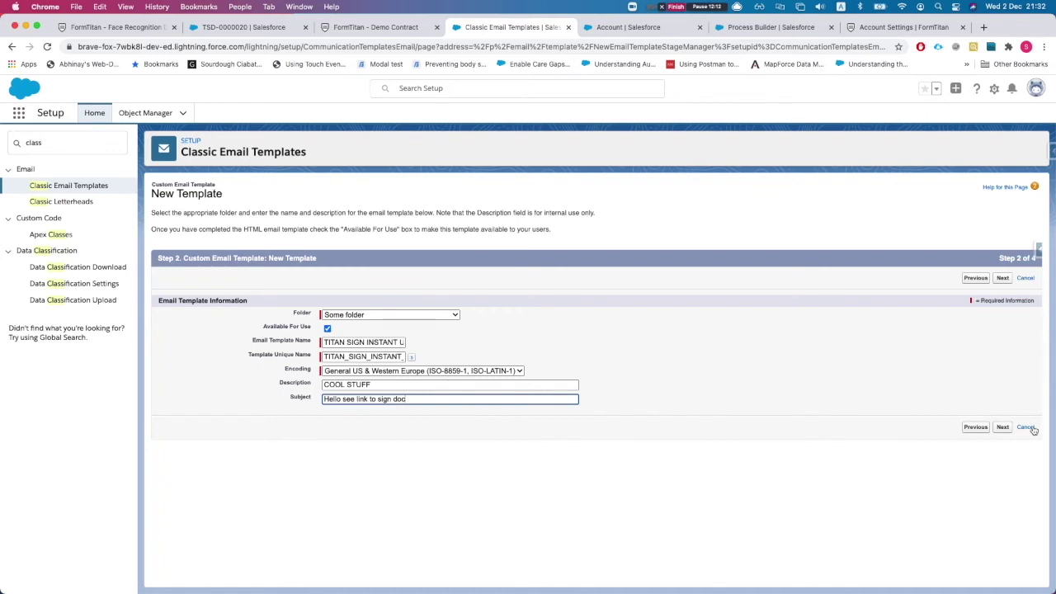
{"action": "left_click", "coordinate": [1002, 427]}
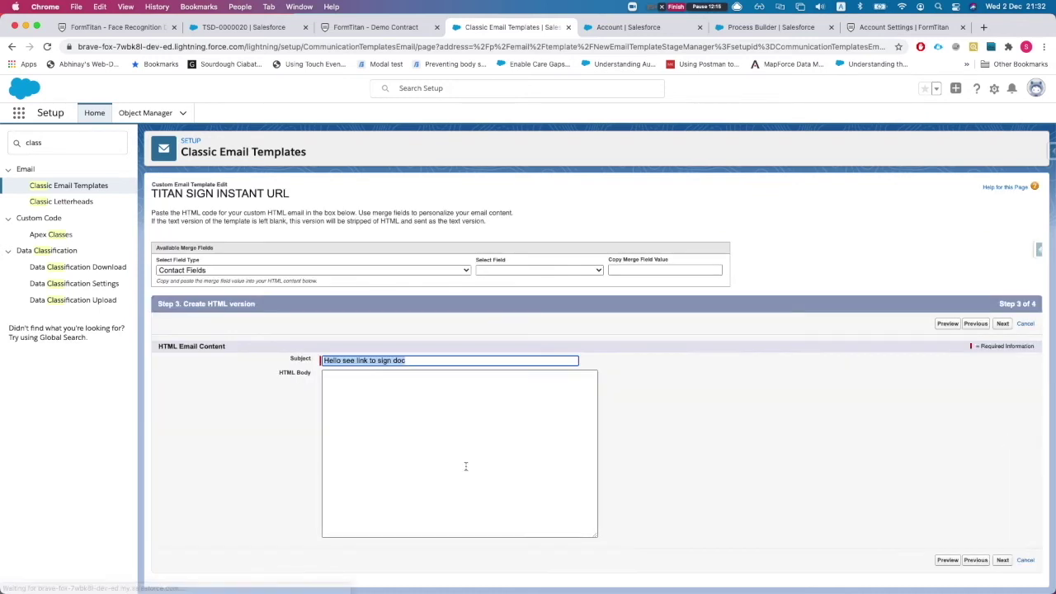
Begin the HTML body with 'Hello' followed by the {!Account.Name} merge field.
{"action": "left_click", "coordinate": [371, 427]}
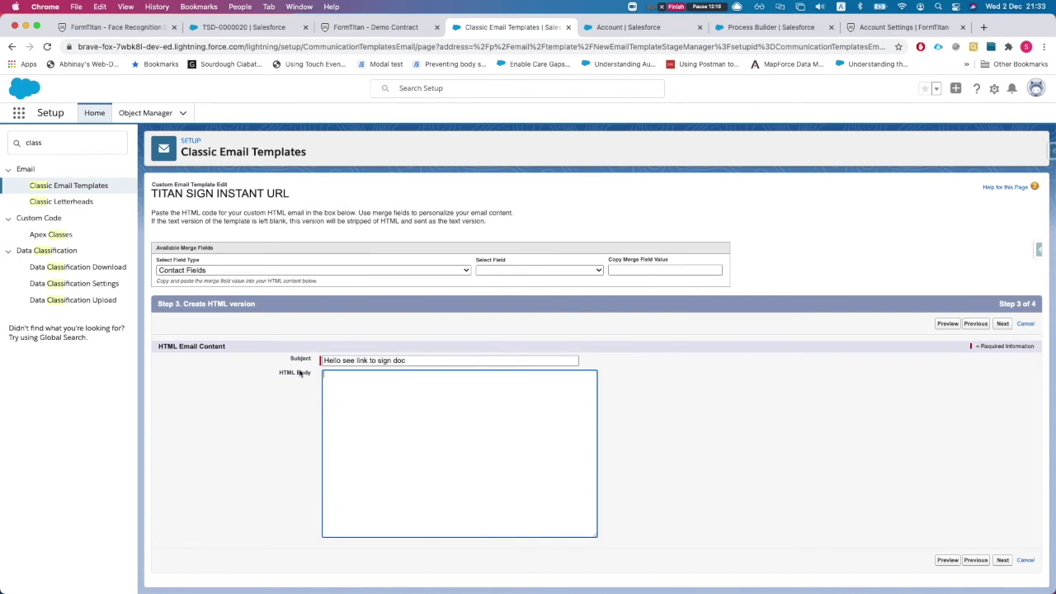
{"action": "type", "text": "HEl"}
{"action": "key", "text": "BackSpace"}
{"action": "key", "text": "BackSpace"}
{"action": "type", "text": "e"}
{"action": "left_click", "coordinate": [184, 269]}
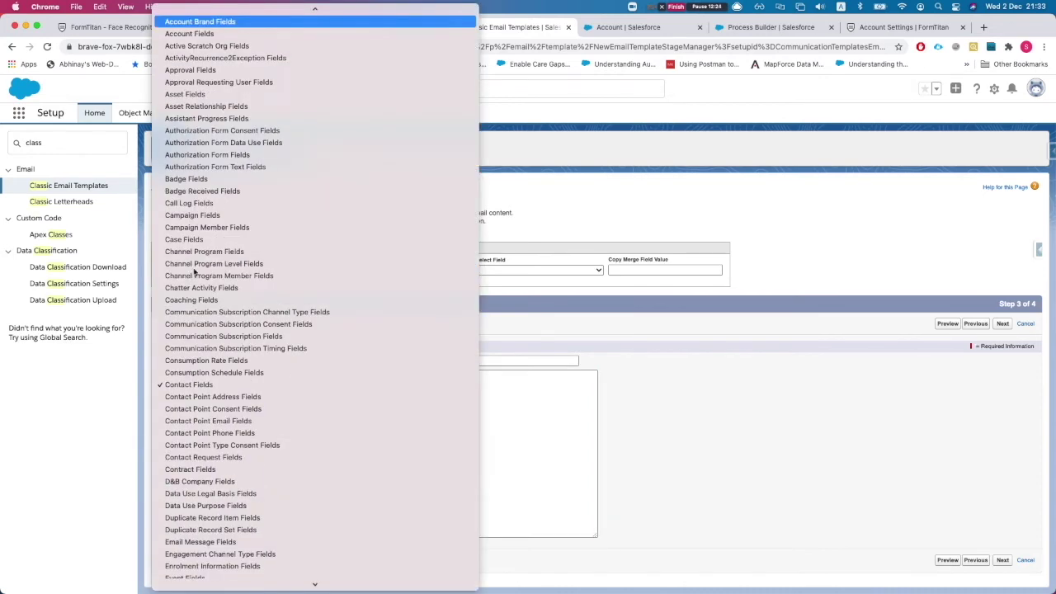
{"action": "left_click", "coordinate": [194, 37]}
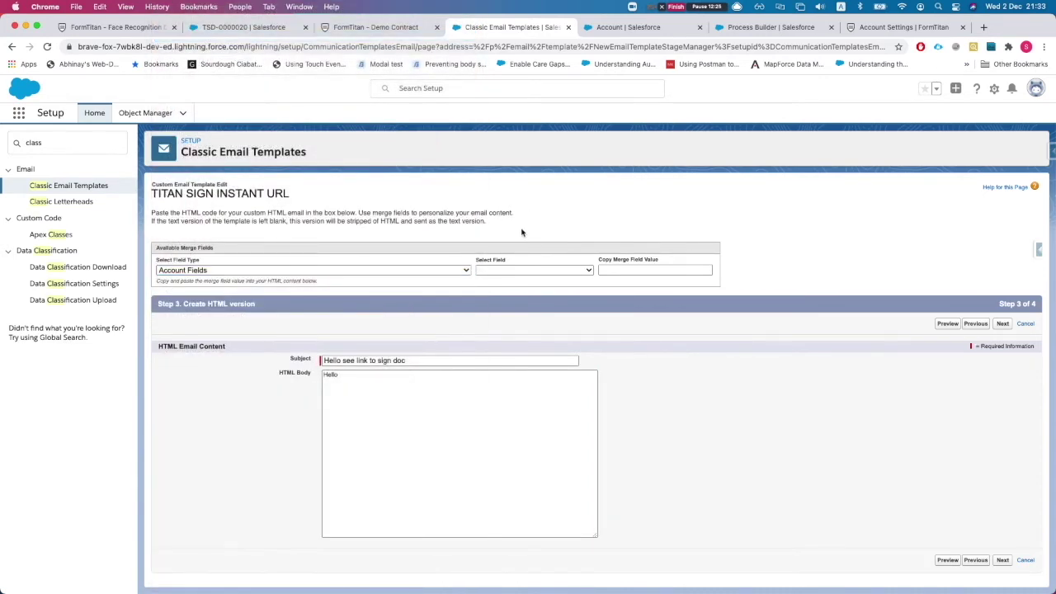
{"action": "left_click", "coordinate": [524, 270]}
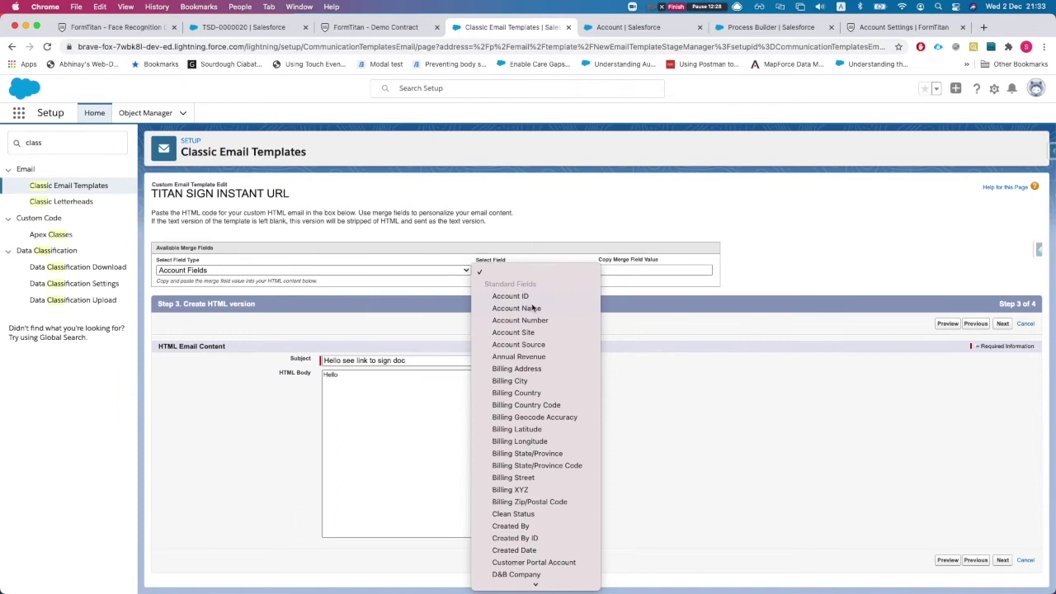
{"action": "left_click", "coordinate": [517, 308]}
{"action": "key", "text": "super+c"}
{"action": "left_click", "coordinate": [328, 480]}
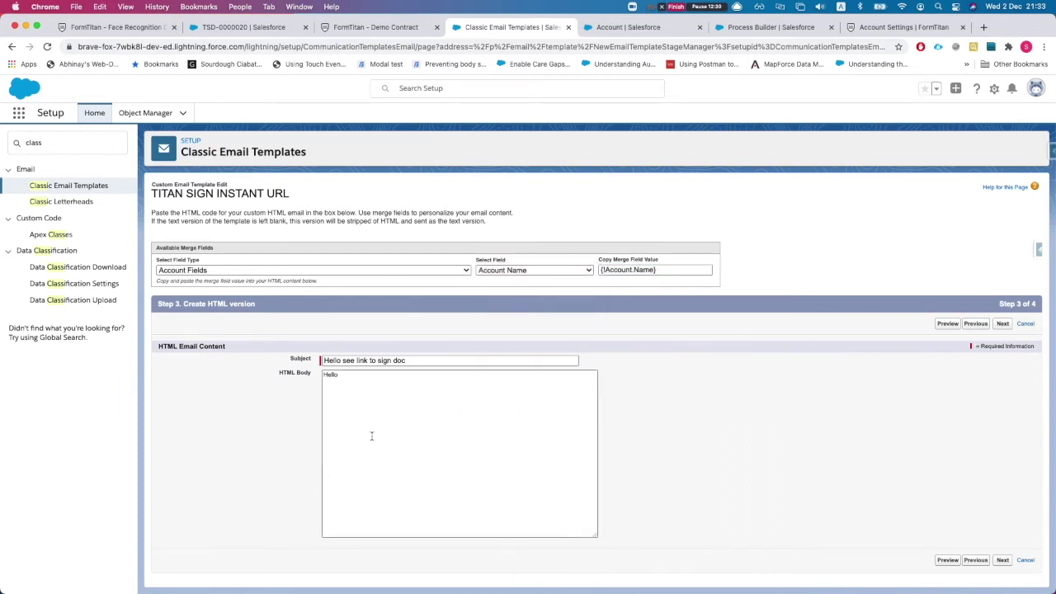
{"action": "key", "text": "super+v"}
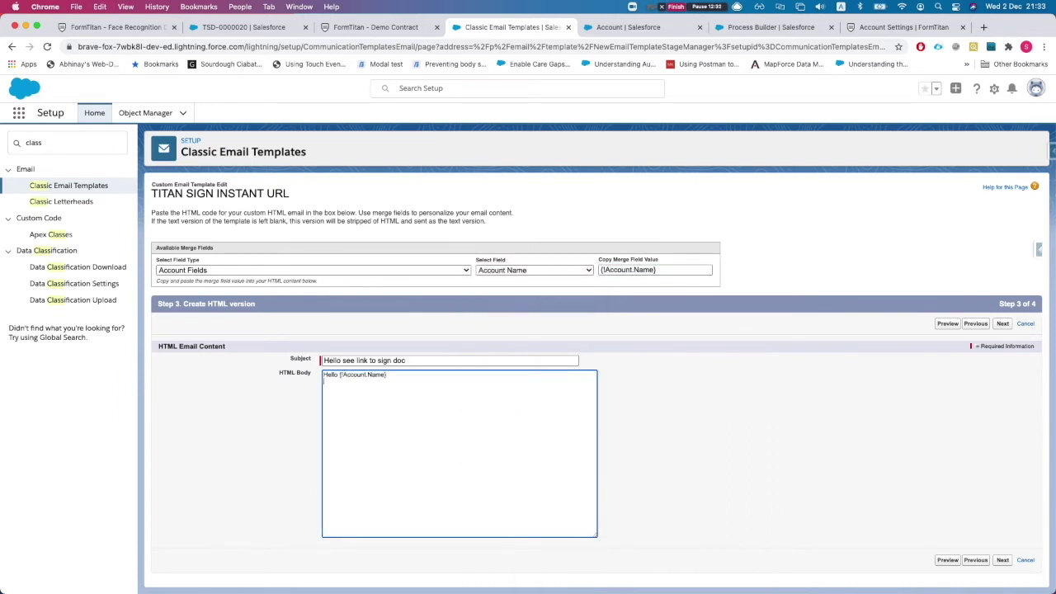
{"action": "type", "text": "Here is the"}
{"action": "key", "text": "BackSpace"}
{"action": "key", "text": "BackSpace"}
{"action": "key", "text": "BackSpace"}
{"action": "key", "text": "BackSpace"}
Generate and copy the {!Account.LongText__c} merge field for the link address.
{"action": "left_click", "coordinate": [546, 271]}
{"action": "type", "text": "long"}
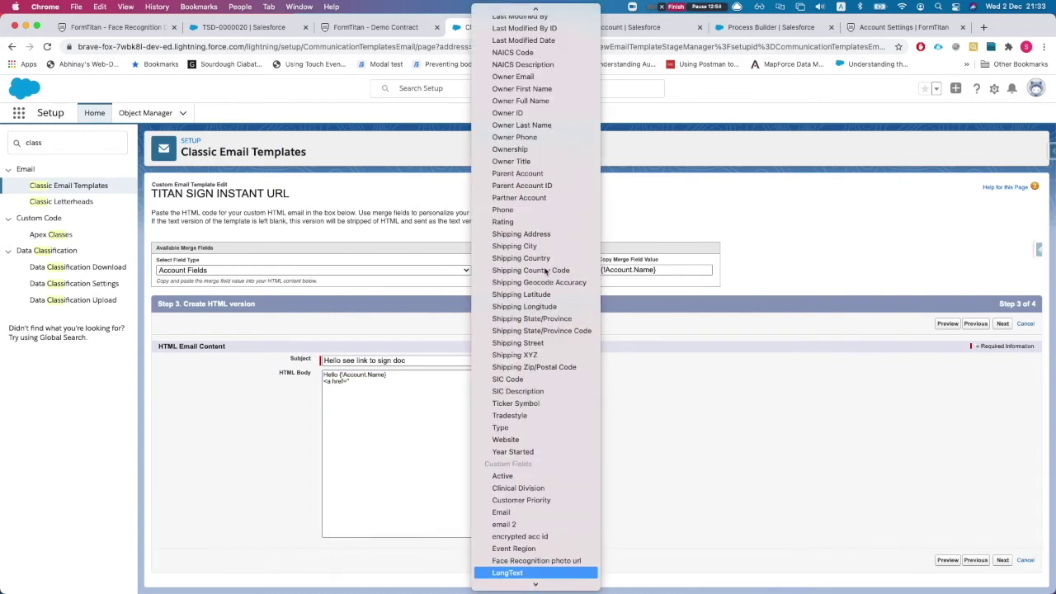
{"action": "key", "text": "Return"}
{"action": "triple_click", "coordinate": [635, 271]}
{"action": "key", "text": "super+c"}
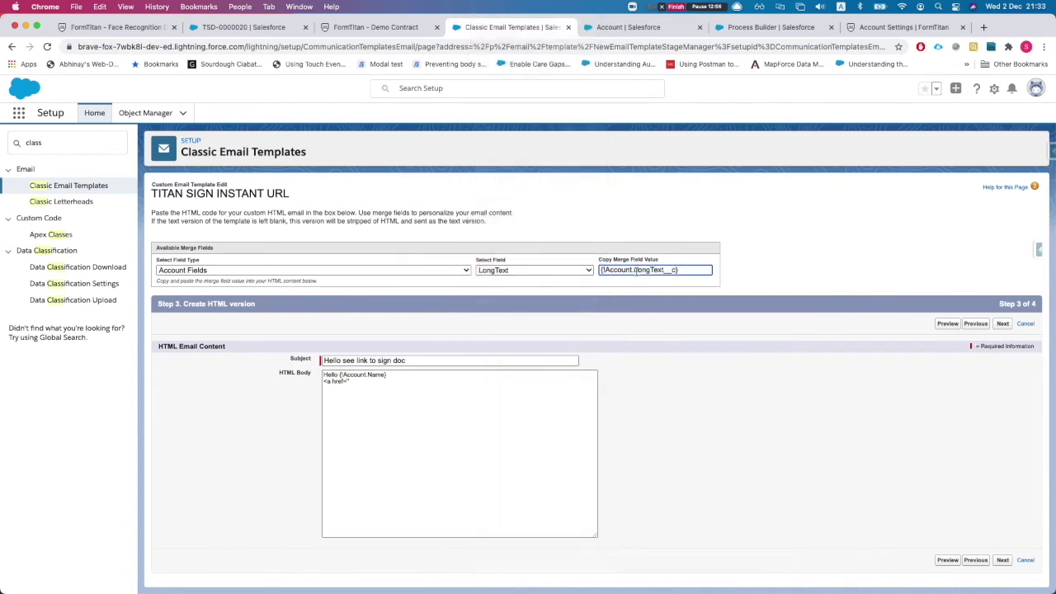
{"action": "left_click", "coordinate": [336, 414]}
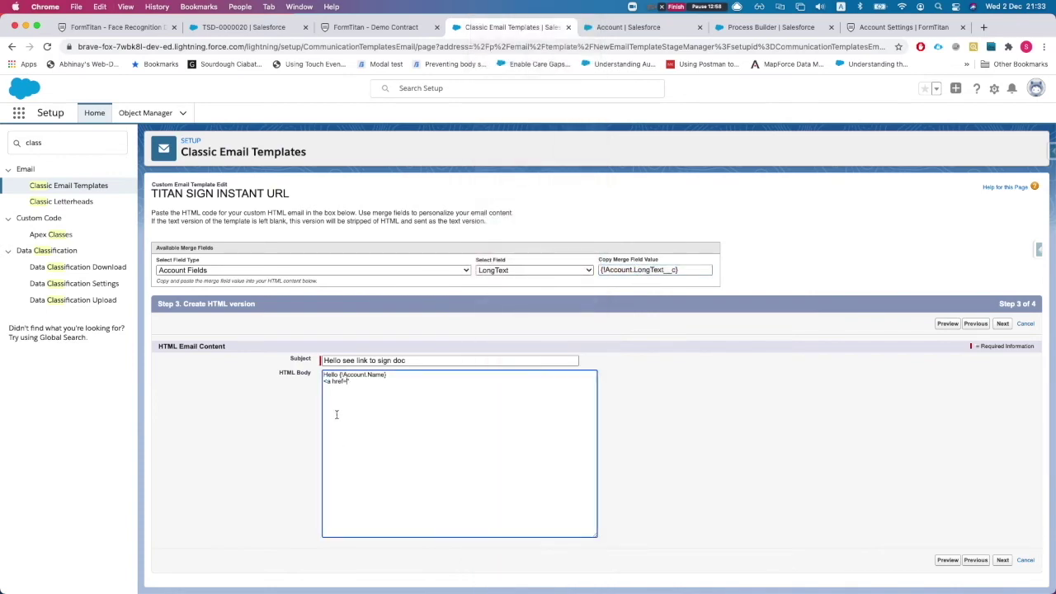
{"action": "key", "text": "super+equal"}
{"action": "key", "text": "super+equal"}
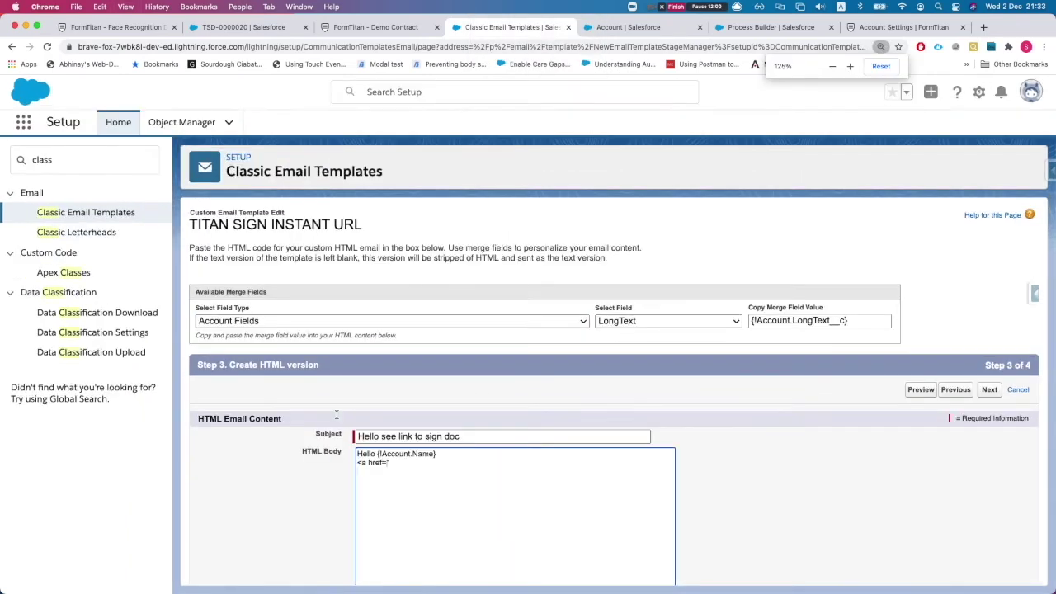
Paste {!Account.LongText__c} as the link address with link text 'Click here to sign'.
{"action": "scroll", "coordinate": [347, 413], "scroll_direction": "down", "scroll_amount": 2}
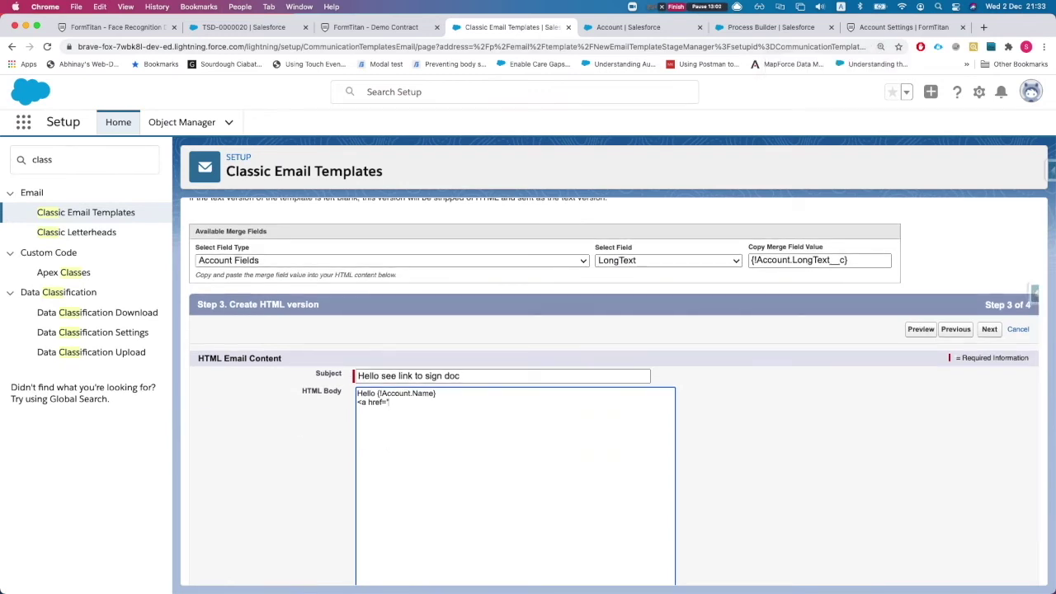
{"action": "key", "text": "super+v"}
{"action": "type", "text": "'>"}
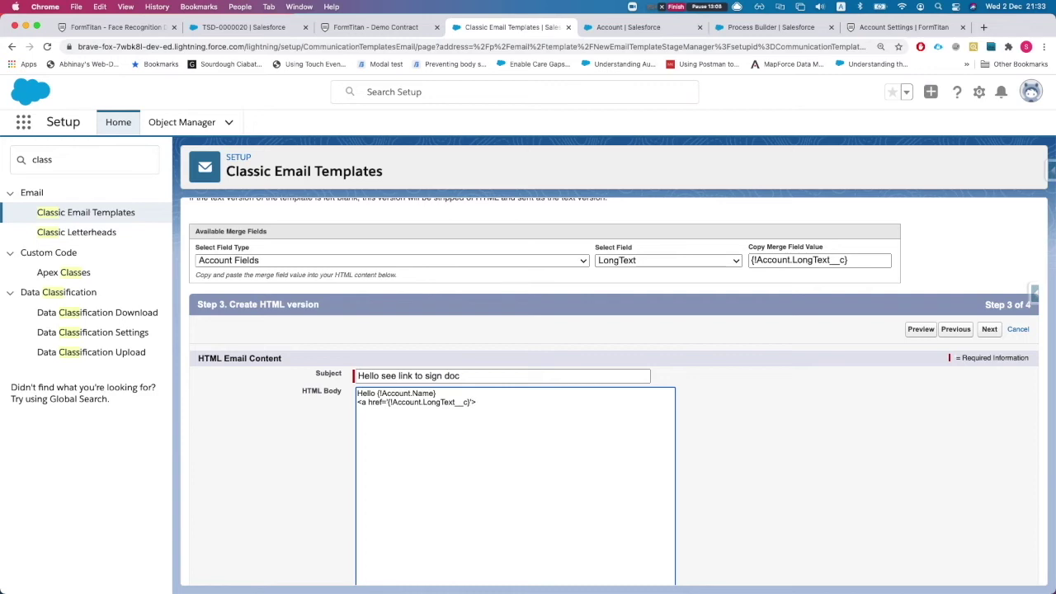
{"action": "type", "text": " Please click h"}
{"action": "type", "text": "ere"}
{"action": "key", "text": "BackSpace"}
{"action": "key", "text": "BackSpace"}
{"action": "key", "text": "BackSpace"}
{"action": "key", "text": "BackSpace"}
{"action": "key", "text": "BackSpace"}
{"action": "key", "text": "BackSpace"}
{"action": "key", "text": "BackSpace"}
{"action": "key", "text": "BackSpace"}
{"action": "key", "text": "BackSpace"}
{"action": "key", "text": "BackSpace"}
{"action": "key", "text": "BackSpace"}
{"action": "key", "text": "BackSpace"}
{"action": "key", "text": "BackSpace"}
{"action": "key", "text": "BackSpace"}
{"action": "type", "text": "k here to sign </a"}
{"action": "key", "text": "BackSpace"}
{"action": "key", "text": "BackSpace"}
Add a <br /> line break and the sign-off 'Thanks, TITANS'.
{"action": "key", "text": "Return"}
{"action": "type", "text": "<"}
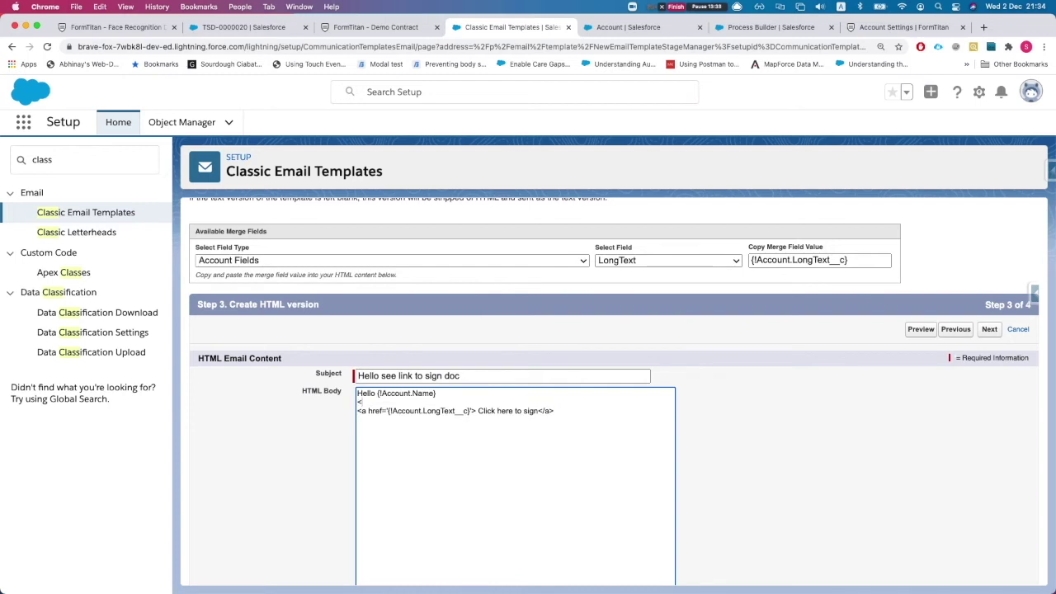
{"action": "key", "text": "BackSpace"}
{"action": "key", "text": "BackSpace"}
{"action": "key", "text": "BackSpace"}
{"action": "type", "text": "br"}
{"action": "type", "text": "b"}
{"action": "type", "text": "r /"}
{"action": "type", "text": ">"}
{"action": "key", "text": "Return"}
{"action": "type", "text": "s"}
{"action": "type", "text": "Trhan"}
{"action": "type", "text": "anks"}
{"action": "type", "text": ", "}
{"action": "type", "text": "T"}
{"action": "type", "text": "ITANS"}
Save the TITAN SIGN INSTANT URL template and return to the LongText field page.
{"action": "left_click", "coordinate": [909, 455]}
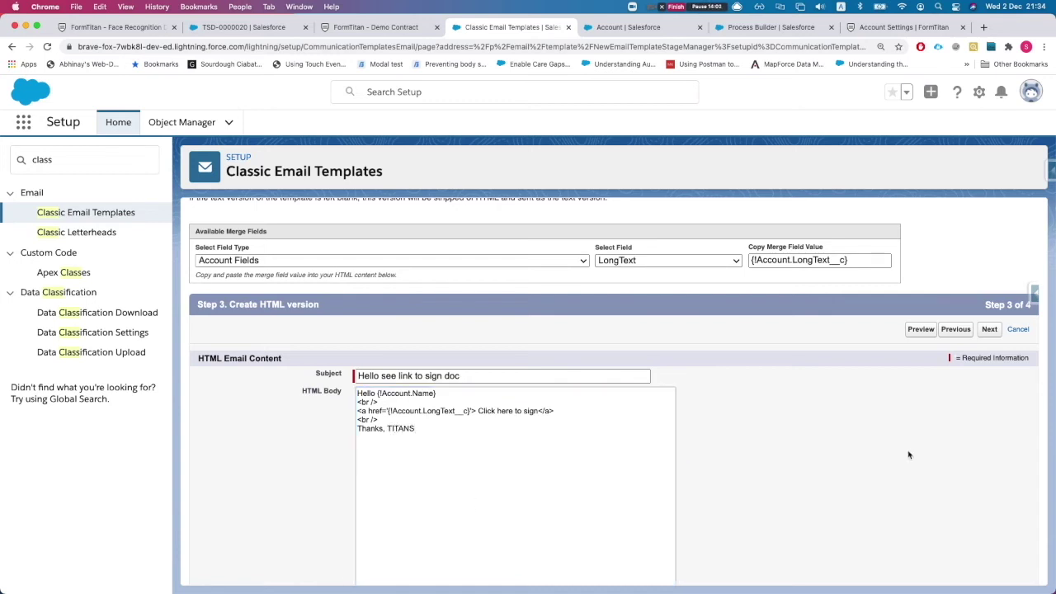
{"action": "left_click", "coordinate": [990, 329]}
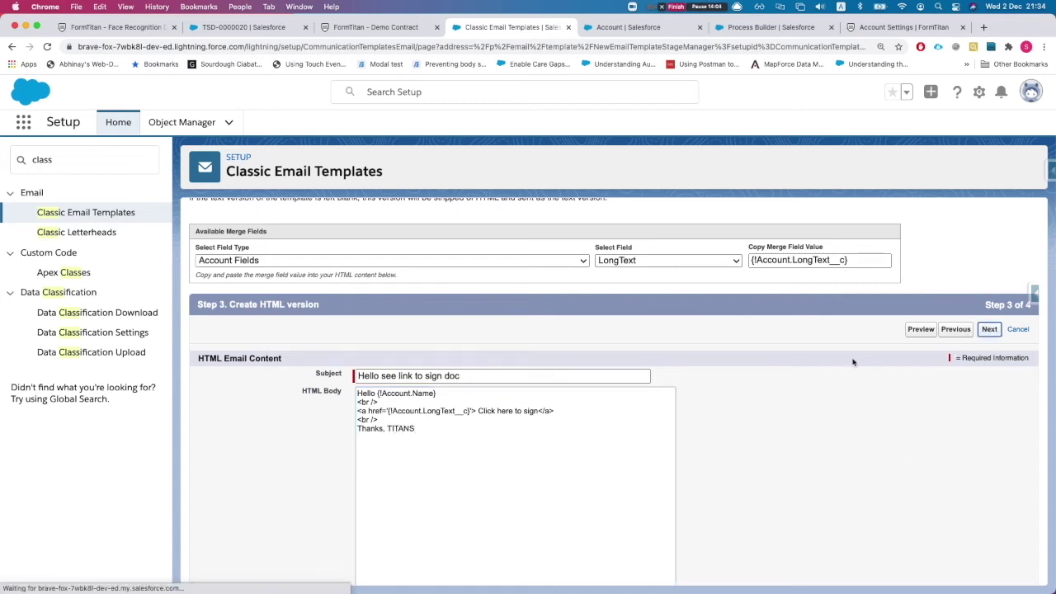
{"action": "scroll", "coordinate": [568, 366], "scroll_direction": "down", "scroll_amount": 4}
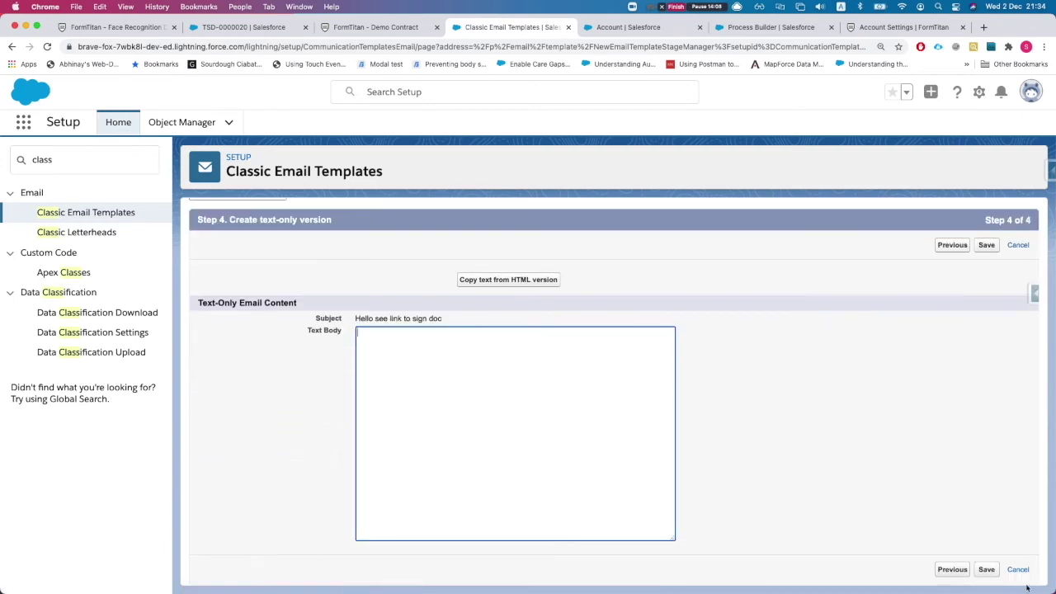
{"action": "left_click", "coordinate": [987, 569]}
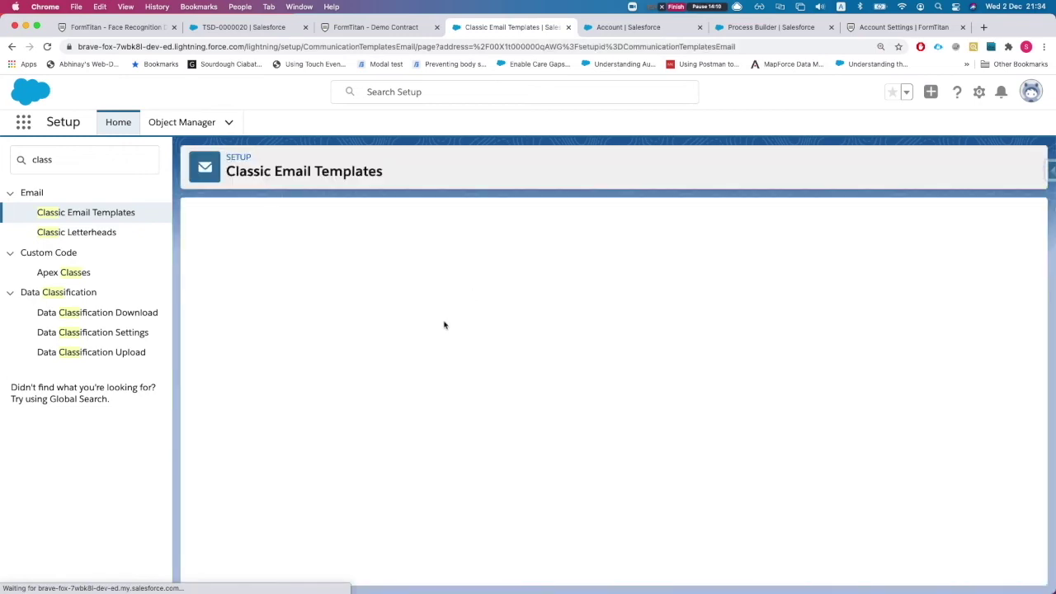
{"action": "scroll", "coordinate": [356, 350], "scroll_direction": "down", "scroll_amount": 3}
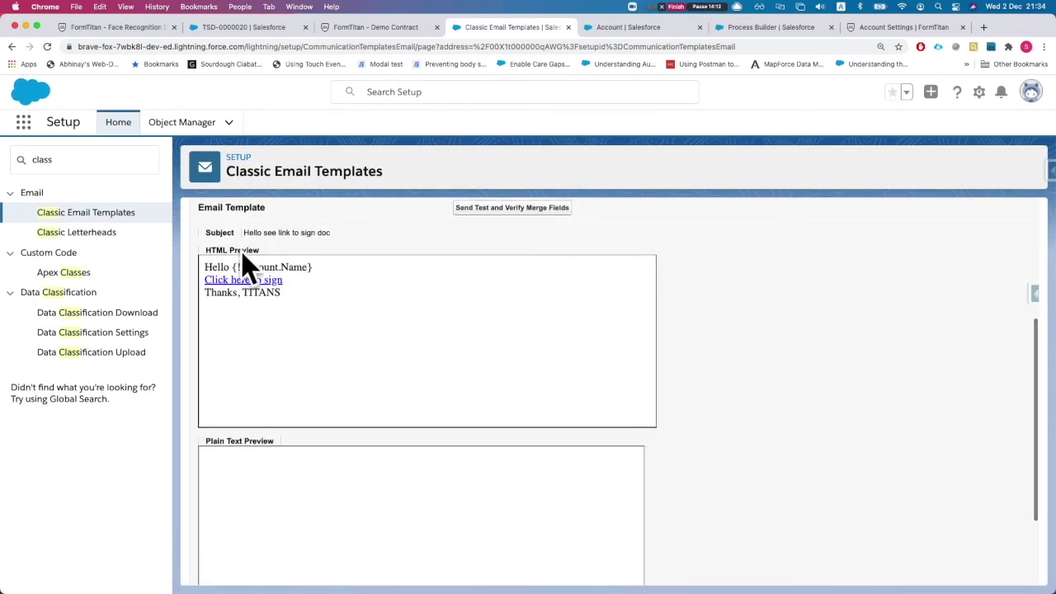
{"action": "scroll", "coordinate": [250, 302], "scroll_direction": "down", "scroll_amount": 2}
{"action": "scroll", "coordinate": [288, 297], "scroll_direction": "up", "scroll_amount": 10}
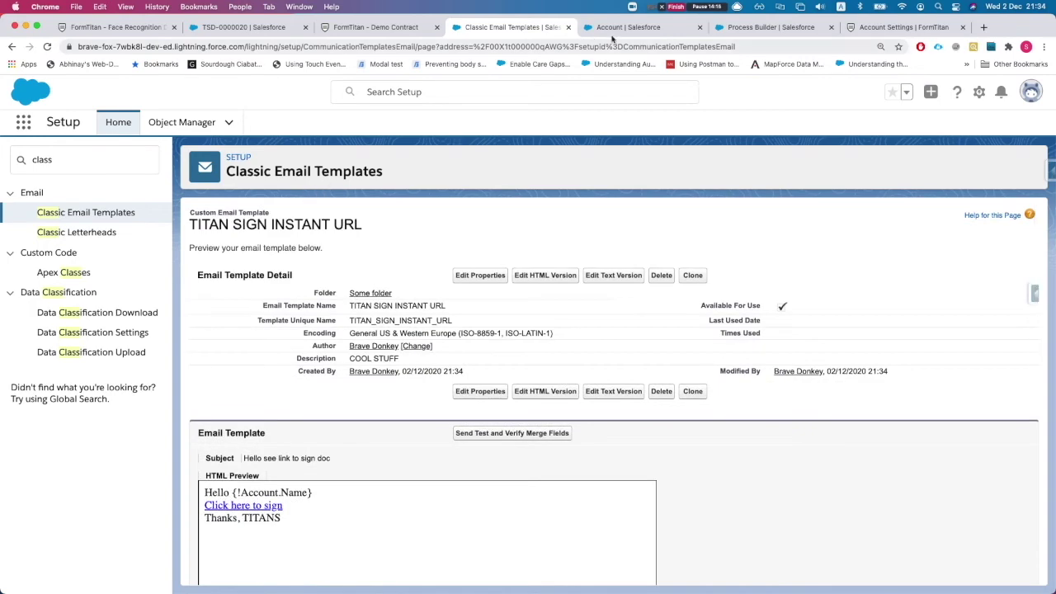
{"action": "left_click", "coordinate": [614, 28]}
{"action": "left_click", "coordinate": [150, 248]}
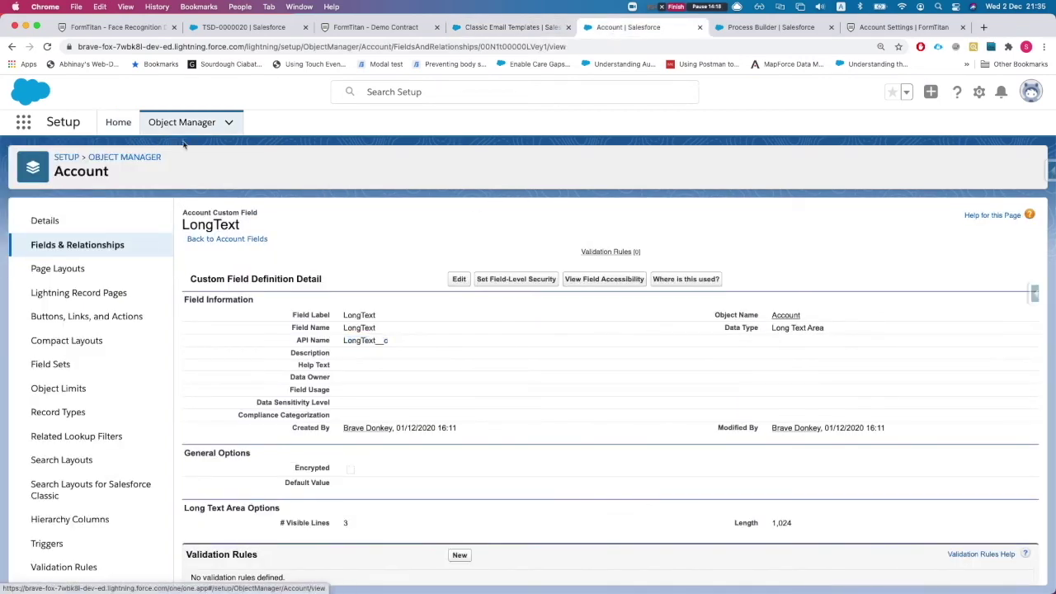
Draft an email from Titan Web 11 without the preset Bcc, addressed to the contact's e-mail.
{"action": "left_click", "coordinate": [240, 29]}
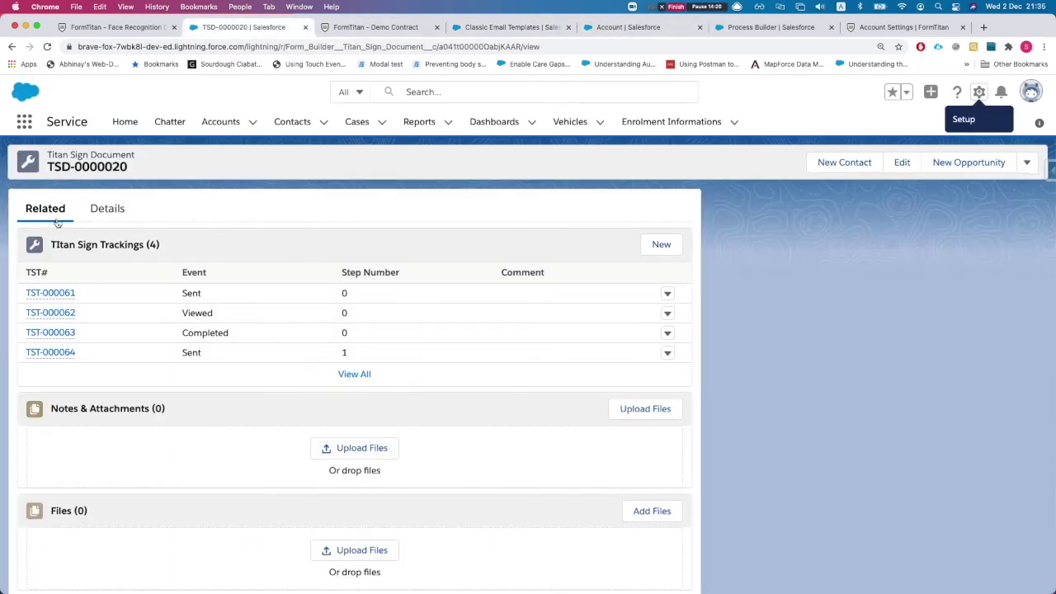
{"action": "scroll", "coordinate": [157, 232], "scroll_direction": "left", "scroll_amount": 5}
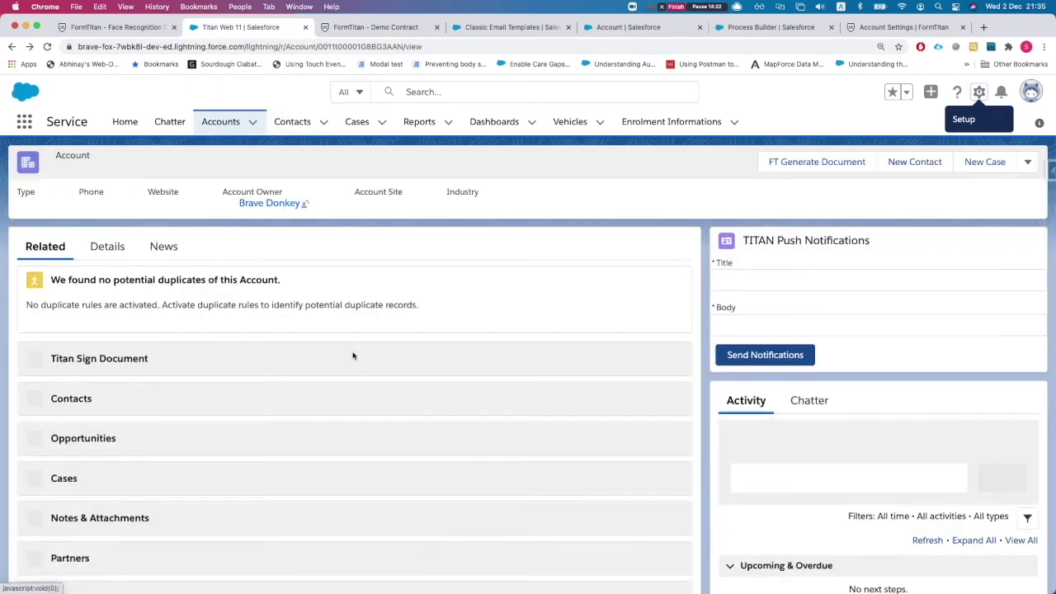
{"action": "scroll", "coordinate": [689, 287], "scroll_direction": "down", "scroll_amount": 3}
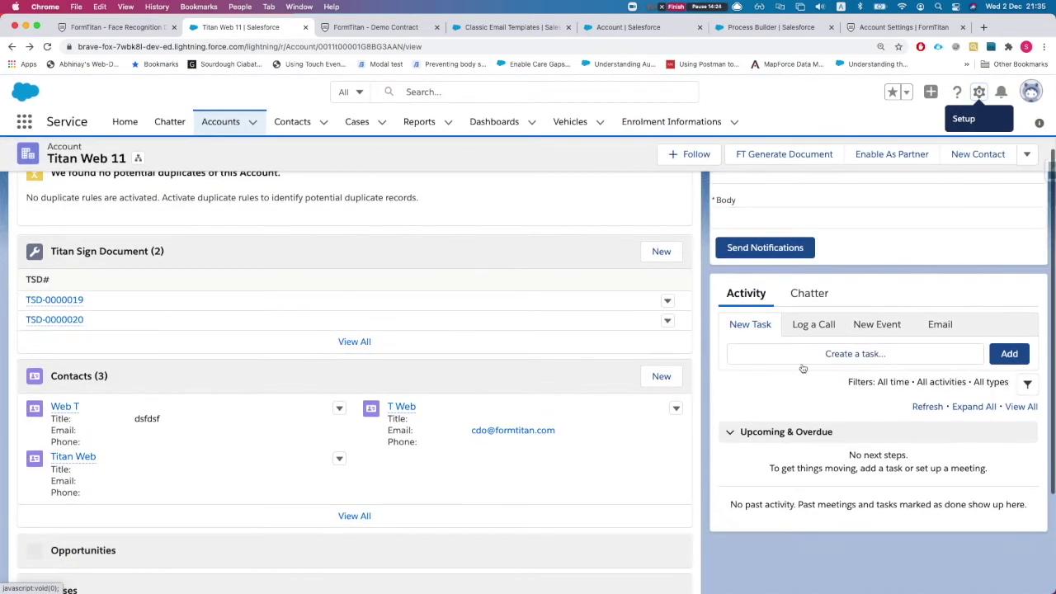
{"action": "left_click", "coordinate": [941, 324]}
{"action": "scroll", "coordinate": [825, 438], "scroll_direction": "down", "scroll_amount": 3}
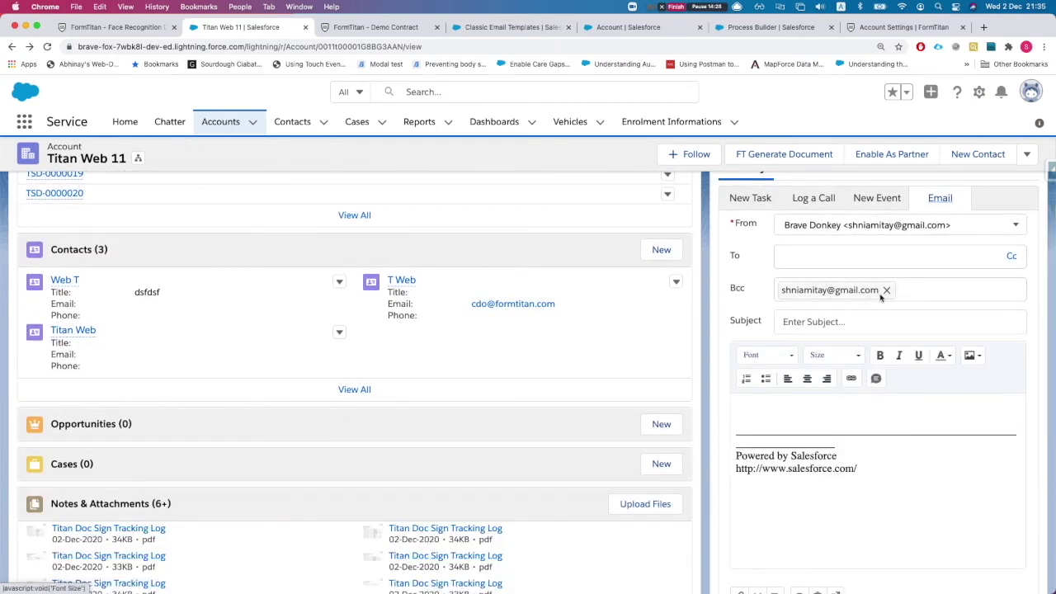
{"action": "left_click", "coordinate": [889, 290]}
{"action": "left_click", "coordinate": [873, 264]}
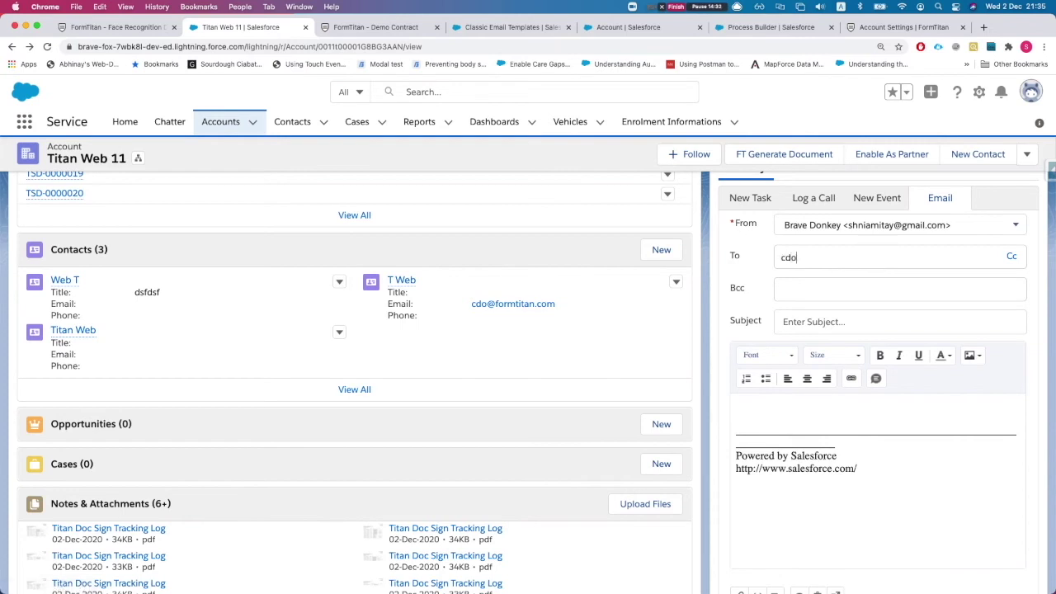
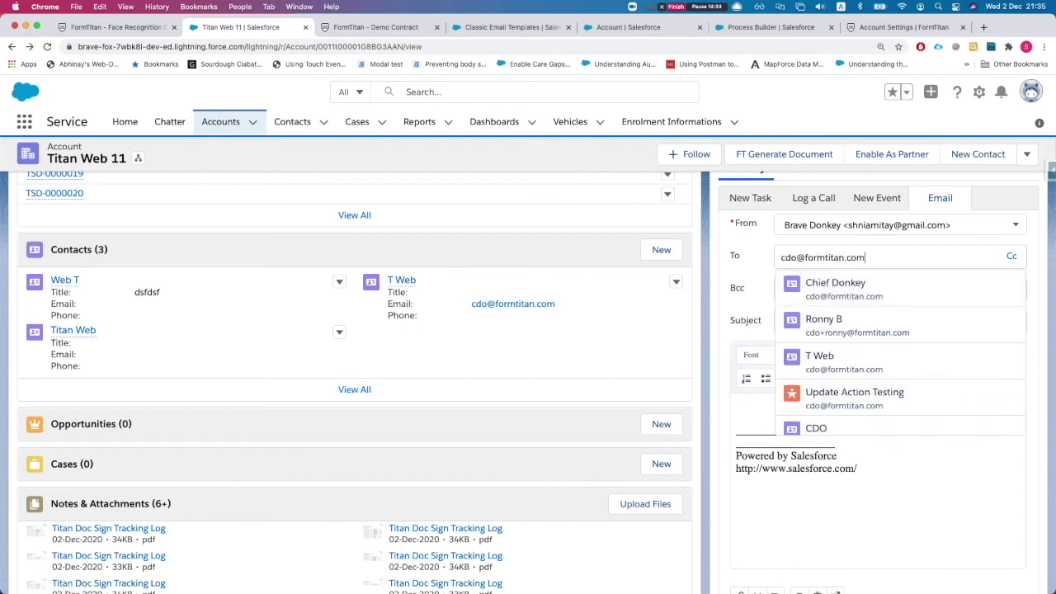
{"action": "left_click", "coordinate": [723, 271]}
{"action": "scroll", "coordinate": [734, 332], "scroll_direction": "down", "scroll_amount": 4}
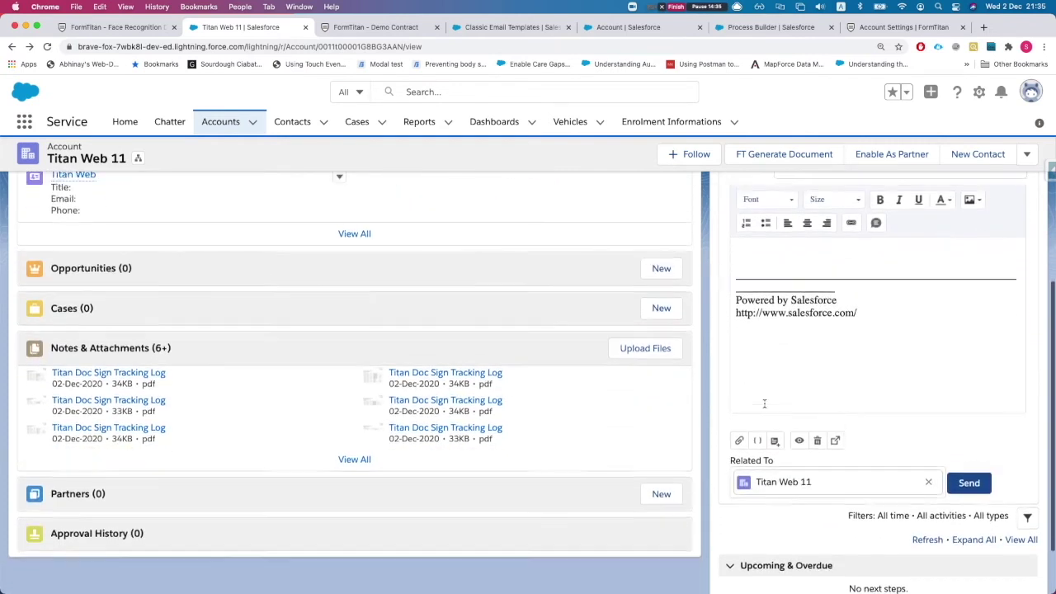
{"action": "scroll", "coordinate": [764, 403], "scroll_direction": "down", "scroll_amount": 2}
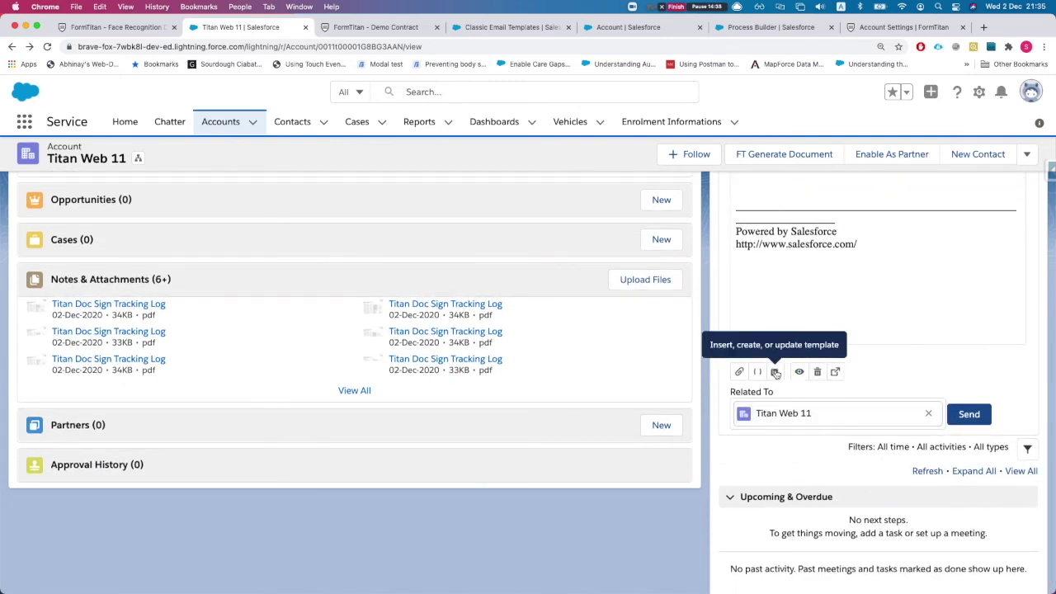
Insert the classic template TITAN SIGN INSTANT URL into the email and preview its signing link.
{"action": "left_click", "coordinate": [775, 373]}
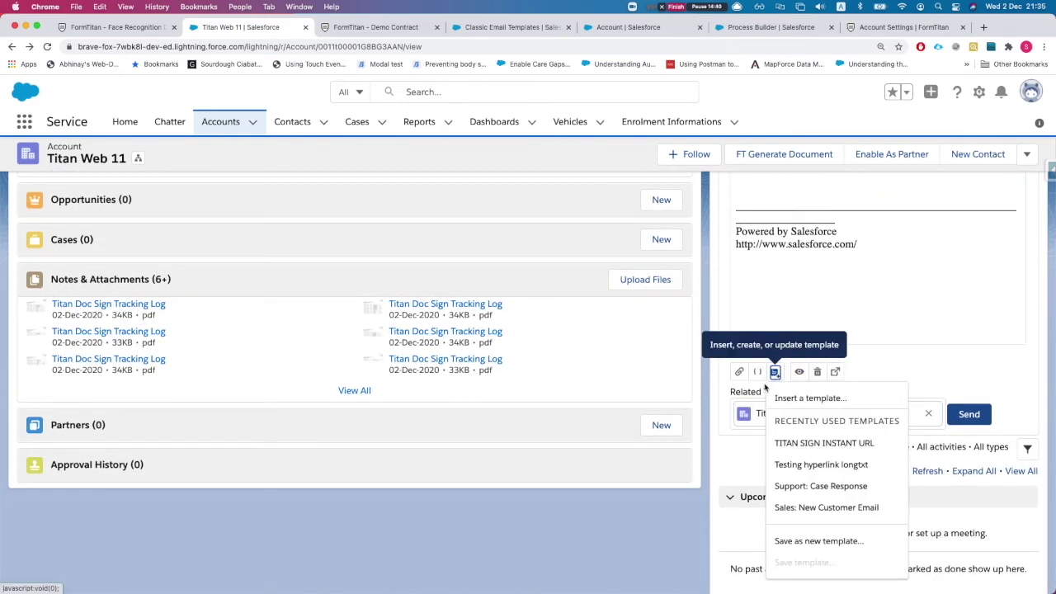
{"action": "left_click", "coordinate": [782, 395]}
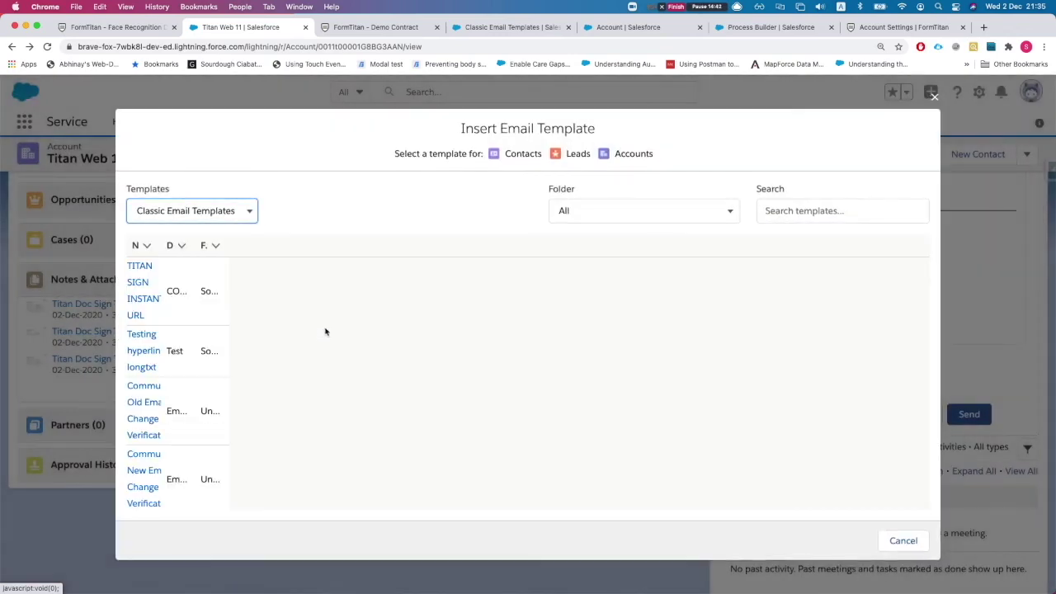
{"action": "left_click", "coordinate": [198, 213]}
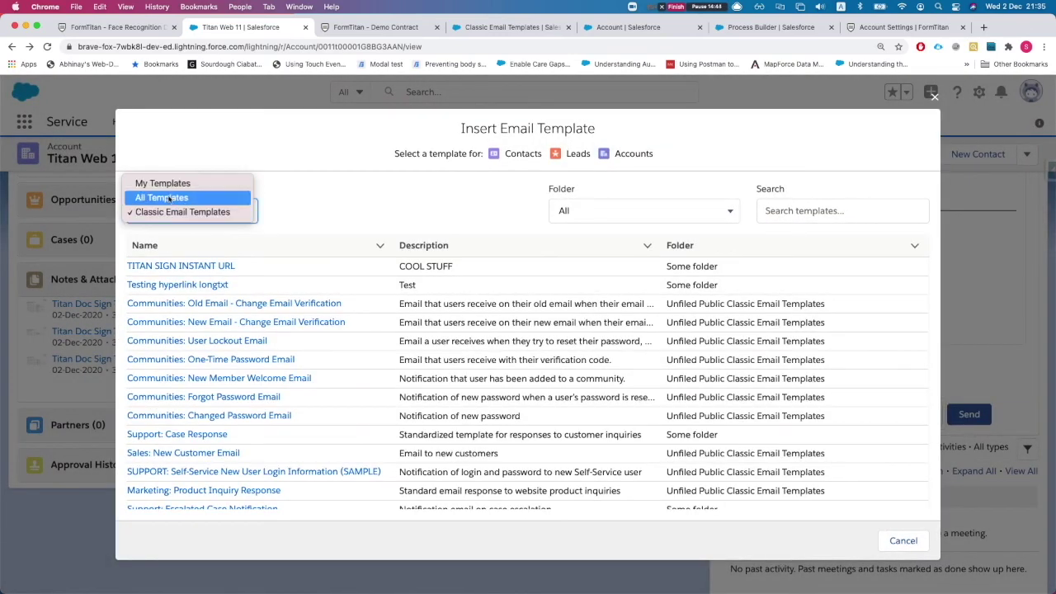
{"action": "left_click", "coordinate": [180, 198]}
{"action": "left_click", "coordinate": [217, 216]}
{"action": "left_click", "coordinate": [200, 231]}
{"action": "scroll", "coordinate": [334, 330], "scroll_direction": "down", "scroll_amount": 5}
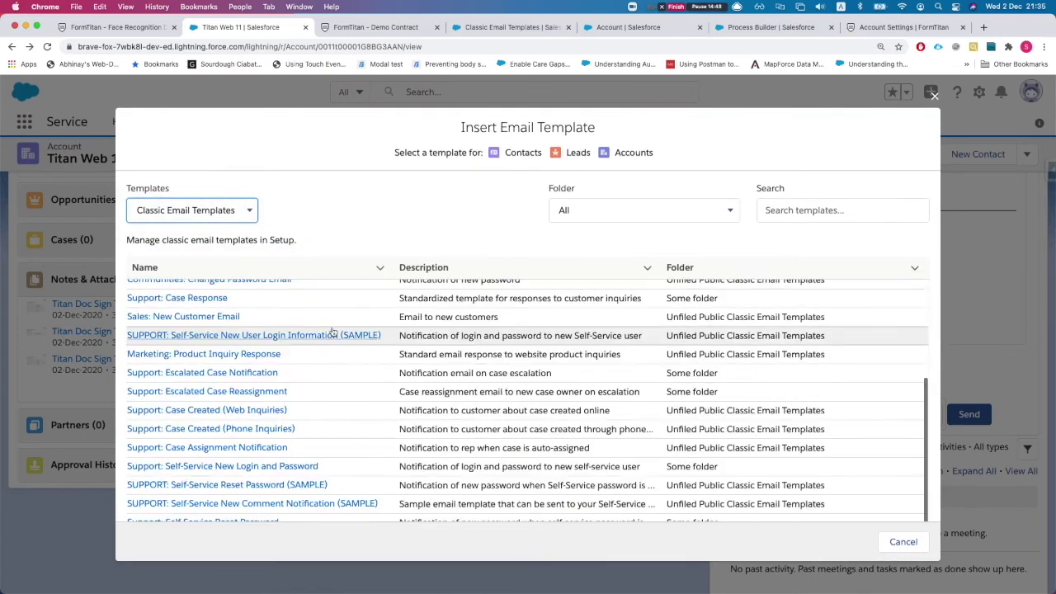
{"action": "scroll", "coordinate": [347, 334], "scroll_direction": "up", "scroll_amount": 5}
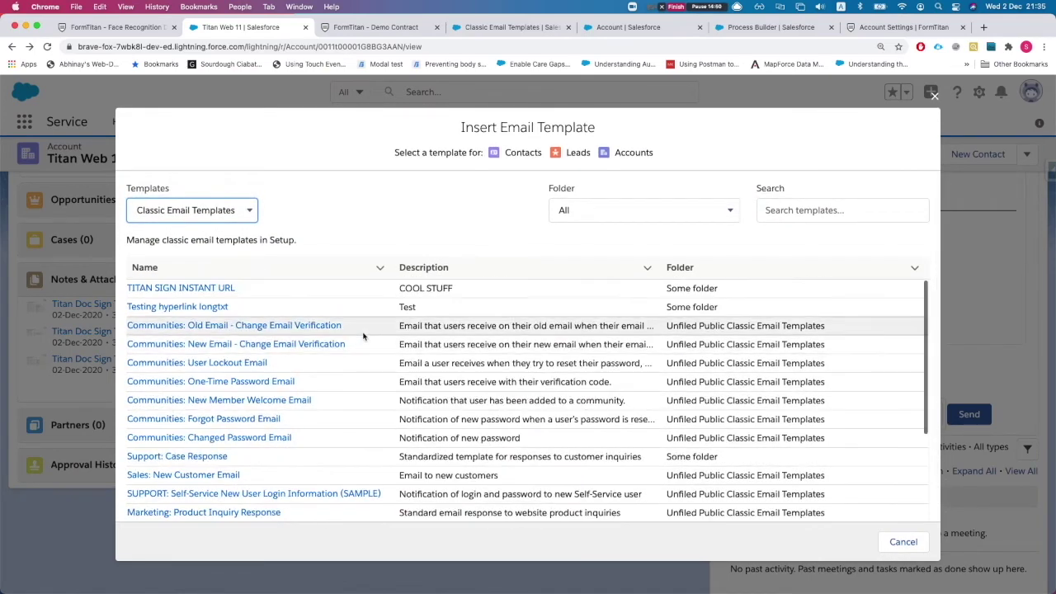
{"action": "left_click", "coordinate": [206, 290]}
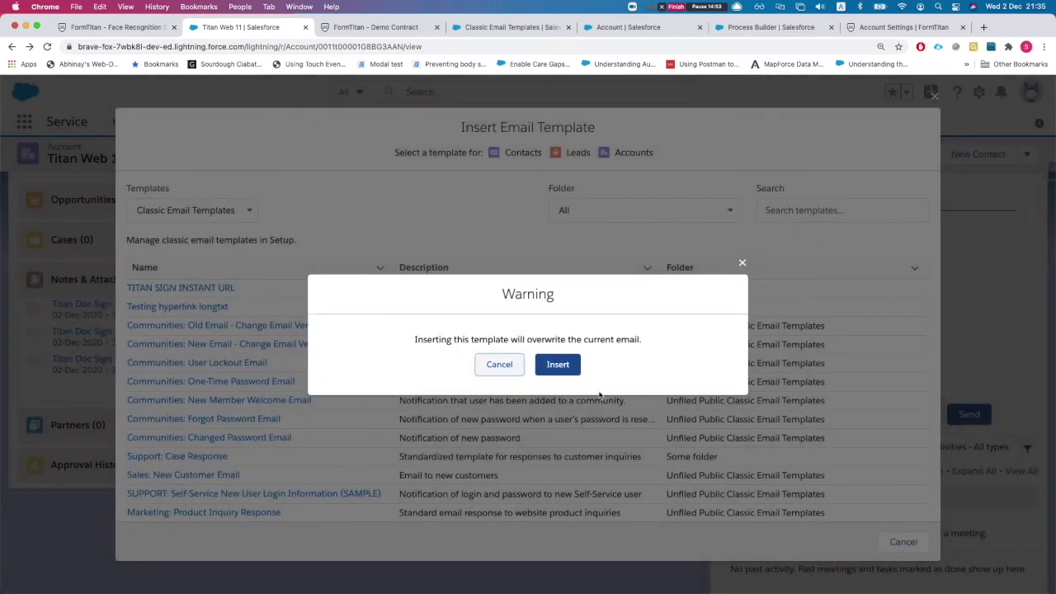
{"action": "left_click", "coordinate": [558, 364]}
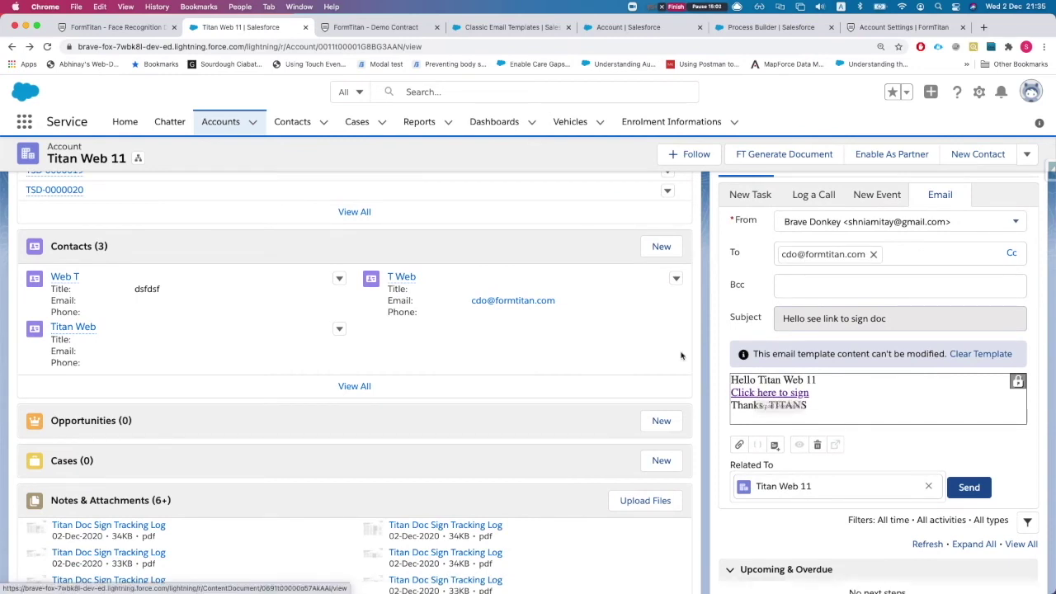
{"action": "left_click", "coordinate": [768, 397]}
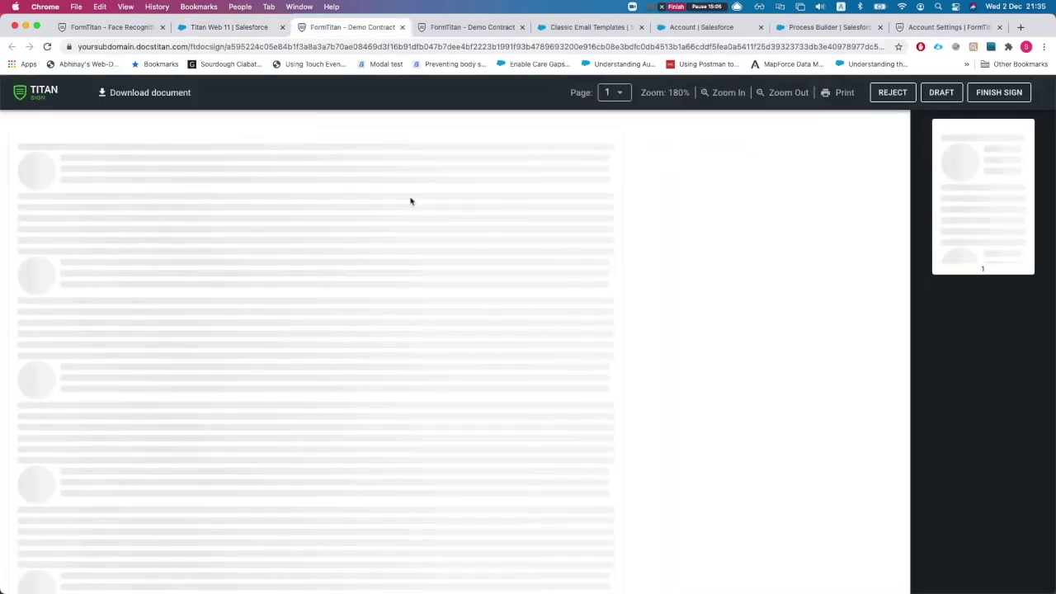
Confirm the link shows the Donkey Contract, then send the templated email from Titan Web 11.
{"action": "scroll", "coordinate": [261, 224], "scroll_direction": "down", "scroll_amount": 3}
{"action": "scroll", "coordinate": [247, 289], "scroll_direction": "up", "scroll_amount": 2}
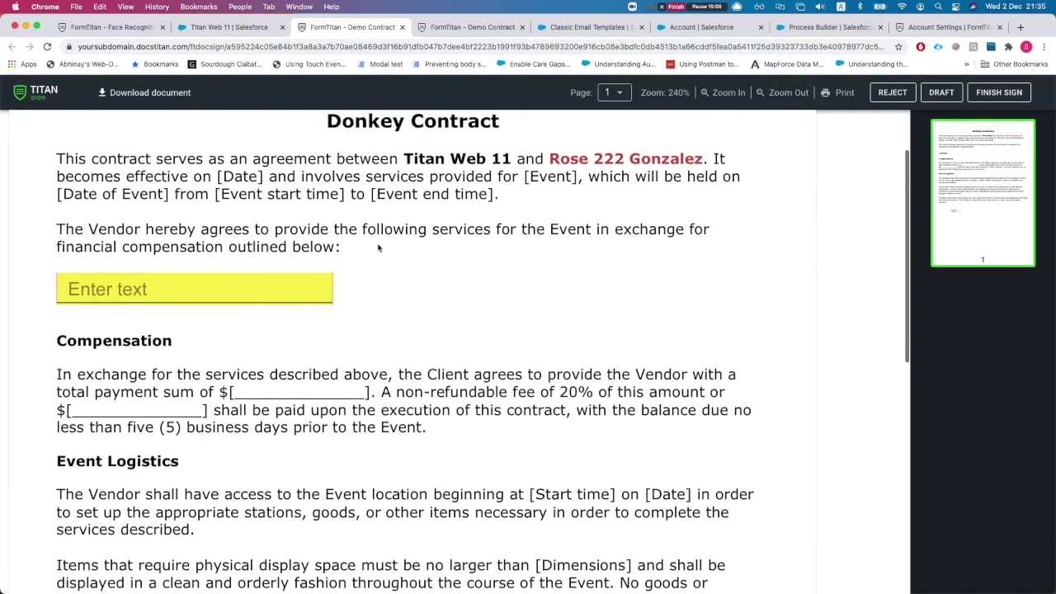
{"action": "left_click", "coordinate": [230, 27]}
{"action": "scroll", "coordinate": [853, 401], "scroll_direction": "down", "scroll_amount": 1}
{"action": "scroll", "coordinate": [853, 400], "scroll_direction": "down", "scroll_amount": 1}
{"action": "scroll", "coordinate": [1005, 418], "scroll_direction": "up", "scroll_amount": 2}
{"action": "scroll", "coordinate": [1006, 418], "scroll_direction": "up", "scroll_amount": 1}
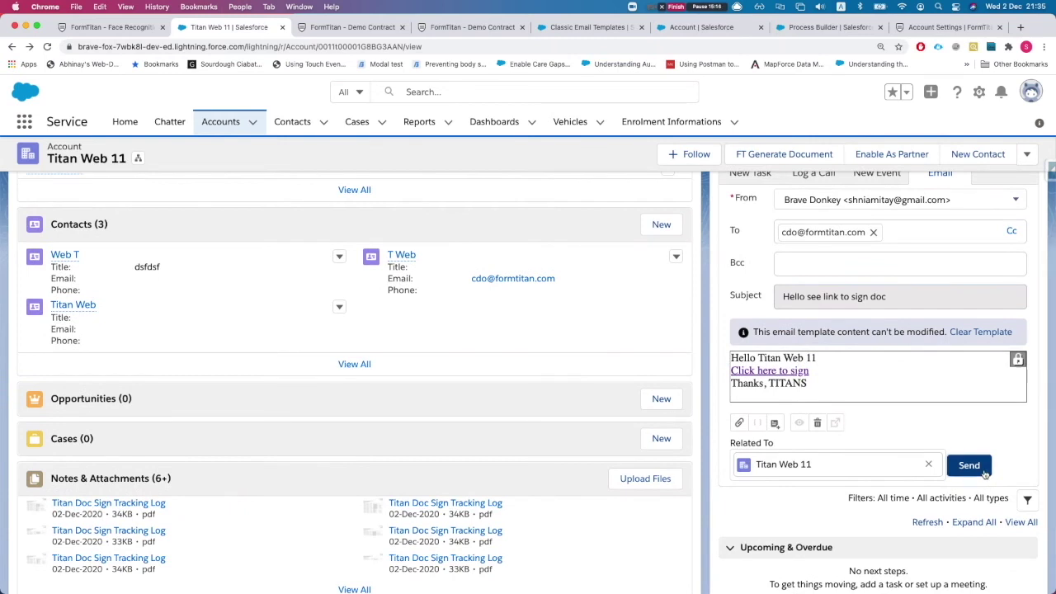
{"action": "left_click", "coordinate": [970, 465]}
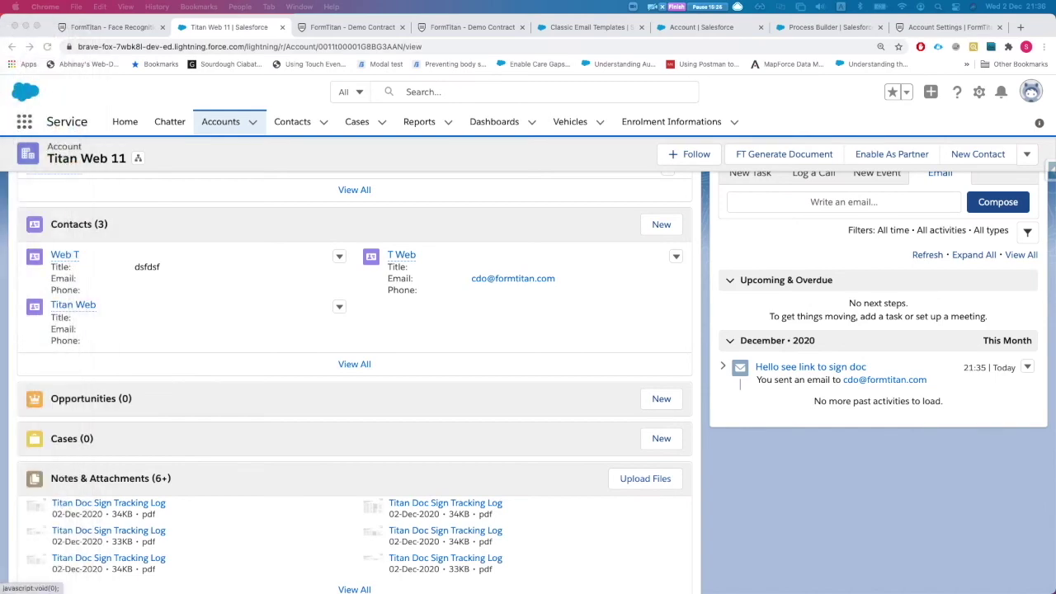
{"action": "key", "text": "super+Tab"}
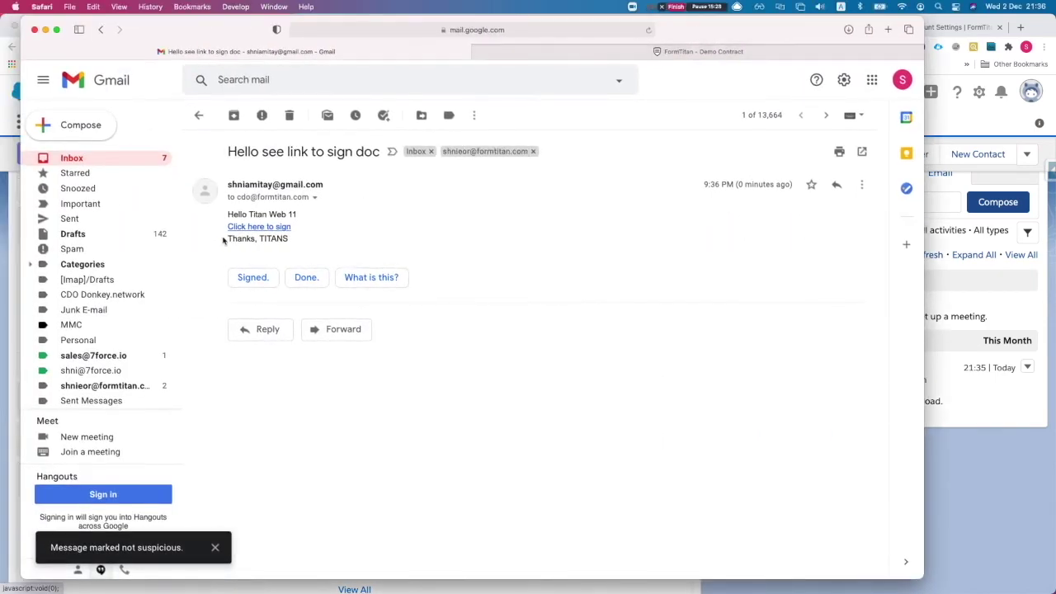
Follow the 'Click here to sign' link in the received Gmail signing email.
{"action": "left_click", "coordinate": [259, 231]}
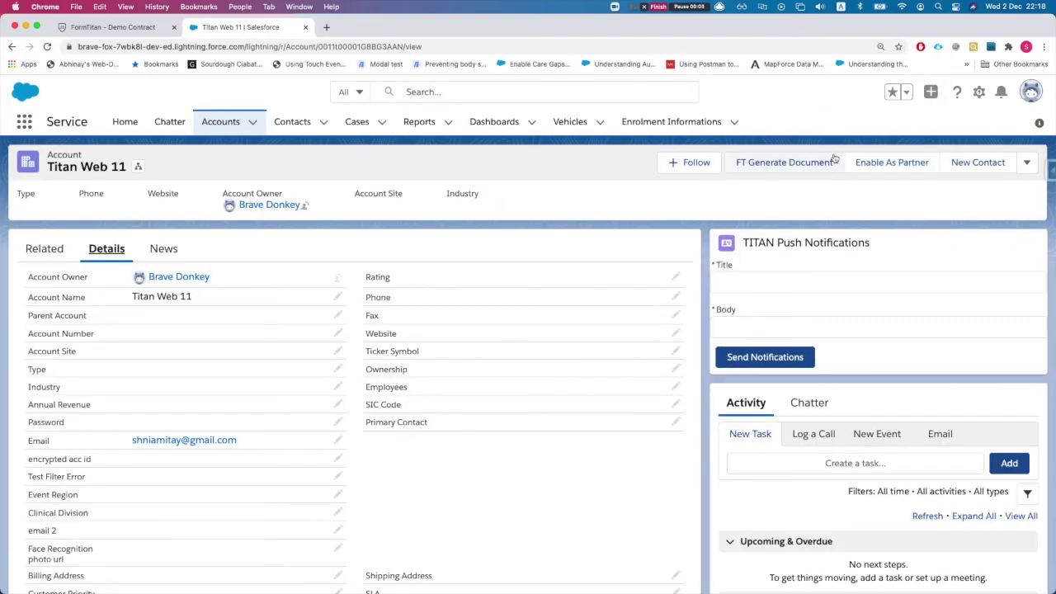
Open Salesforce Setup in a new tab and go to Installed Packages via Quick Find 'pack'.
{"action": "left_click", "coordinate": [978, 92]}
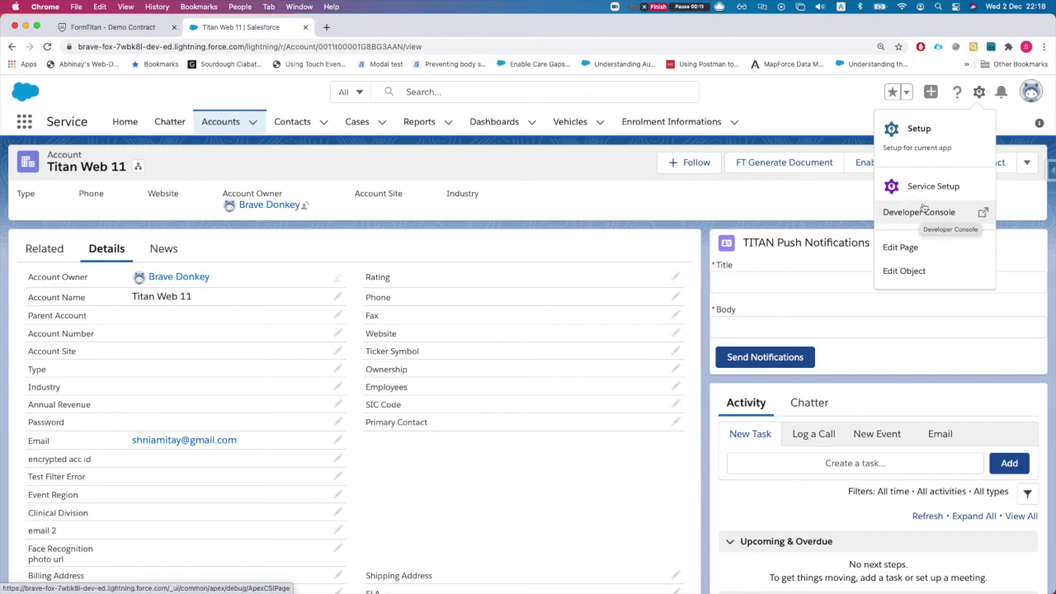
{"action": "left_click", "coordinate": [936, 144]}
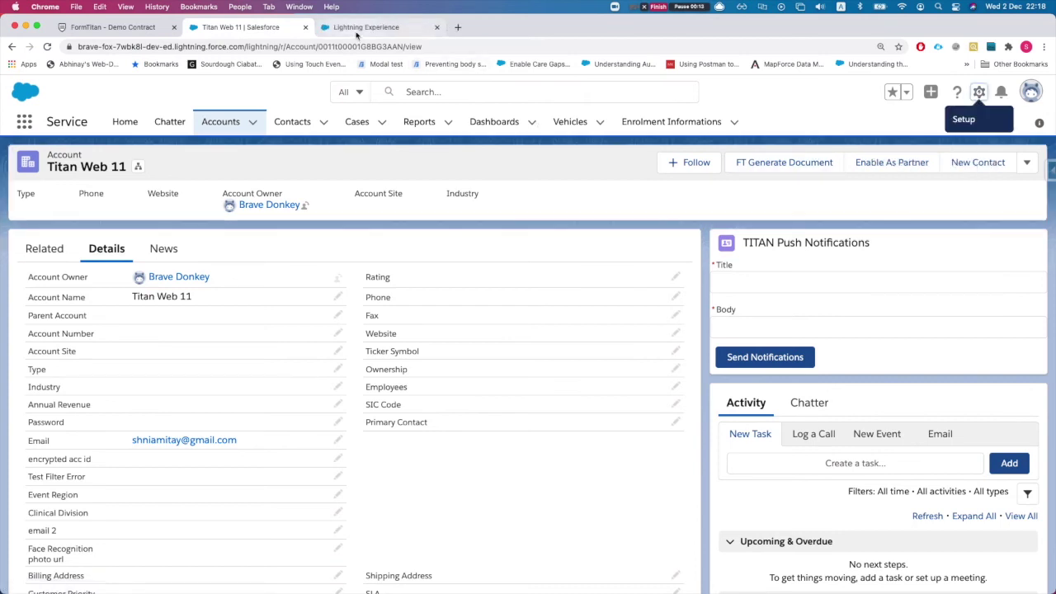
{"action": "left_click", "coordinate": [356, 33]}
{"action": "left_click", "coordinate": [80, 162]}
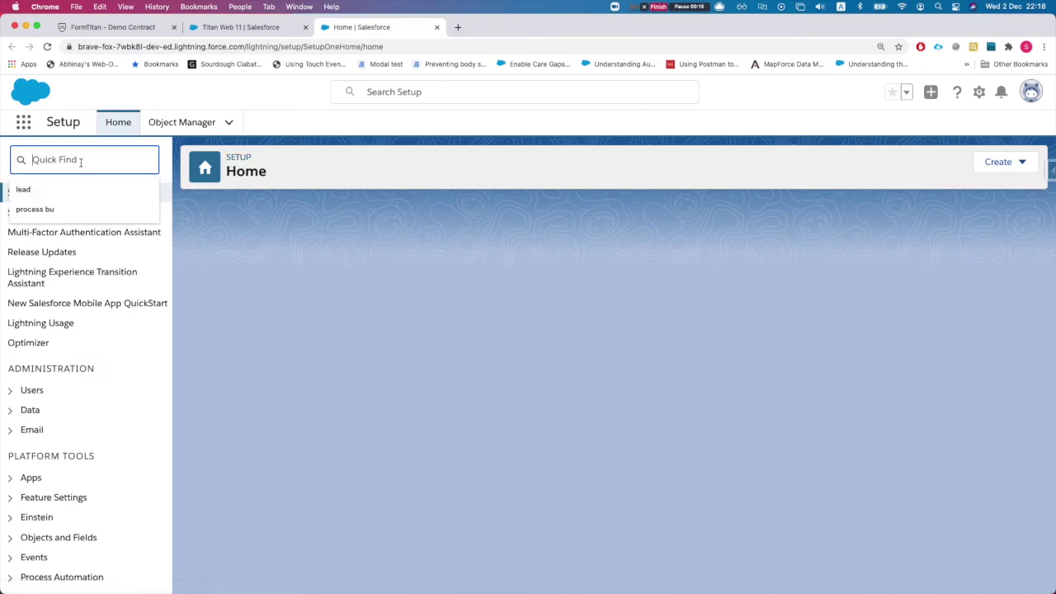
{"action": "type", "text": "form"}
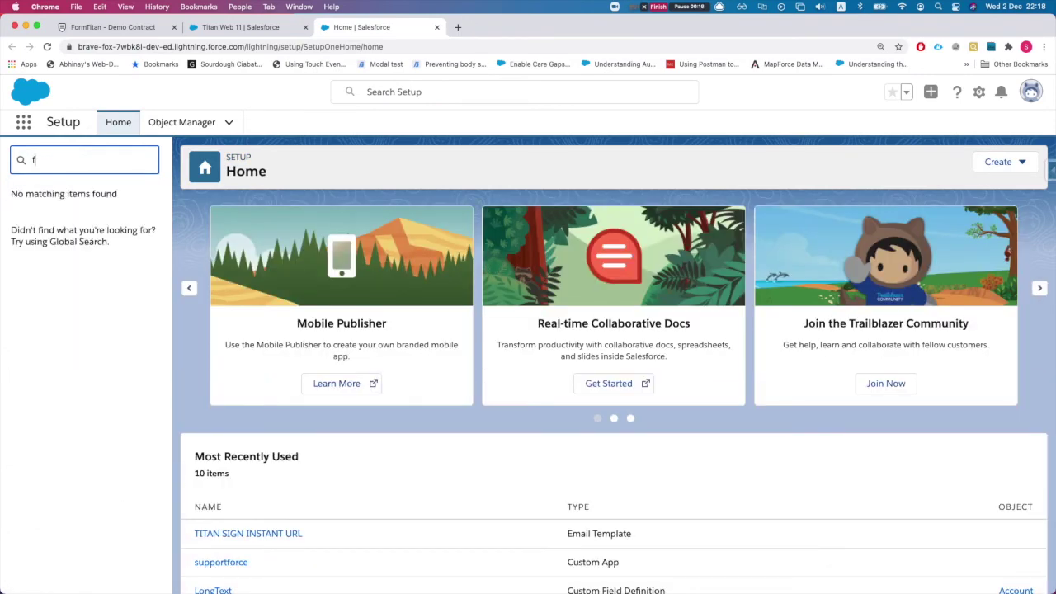
{"action": "key", "text": "BackSpace"}
{"action": "type", "text": "pack"}
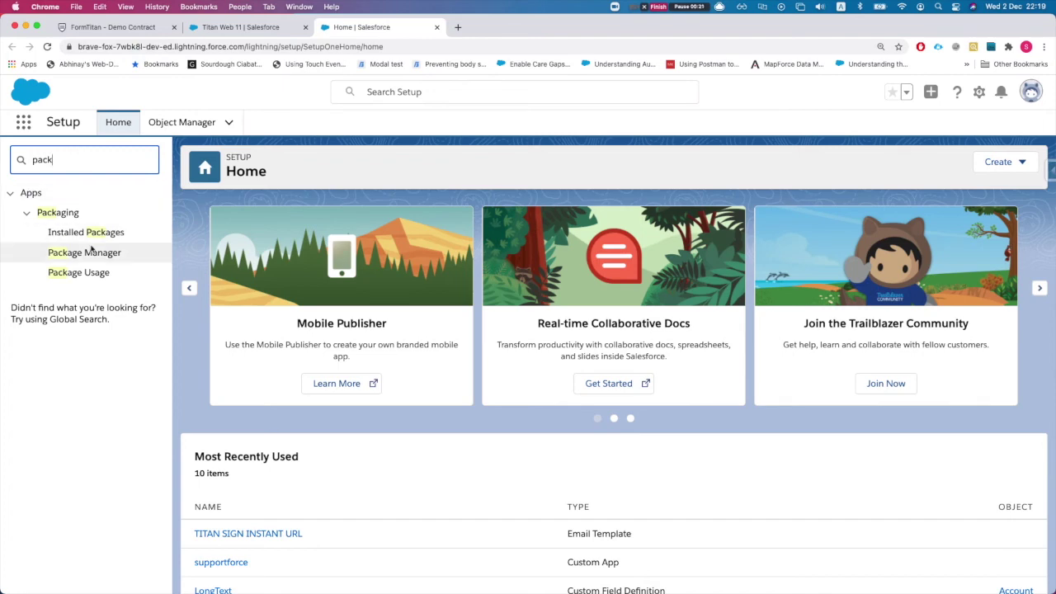
{"action": "left_click", "coordinate": [129, 238]}
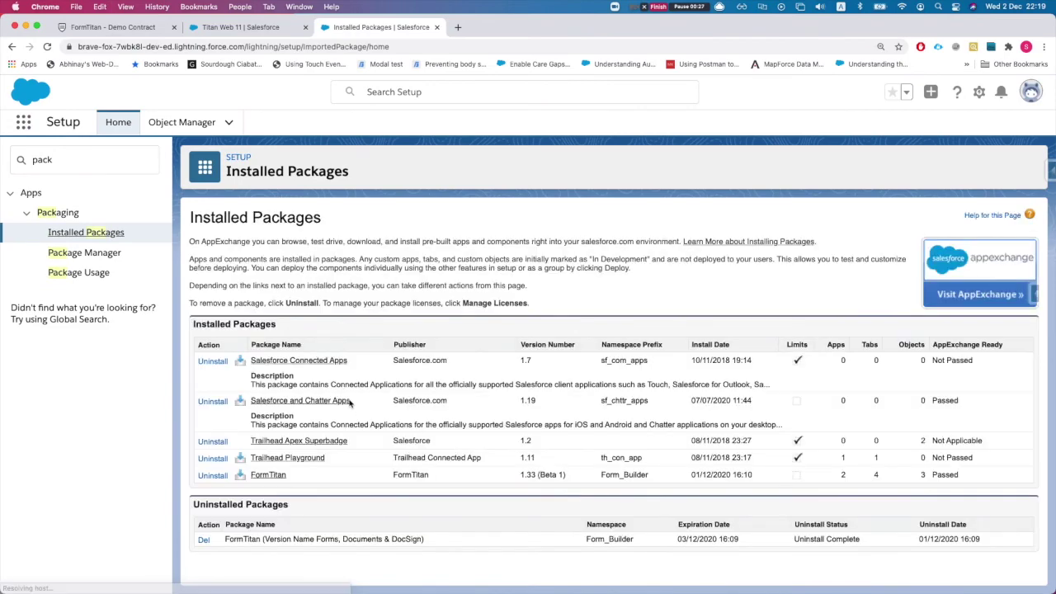
View the FormTitan package components and search the page for 'titansign'.
{"action": "left_click", "coordinate": [248, 405]}
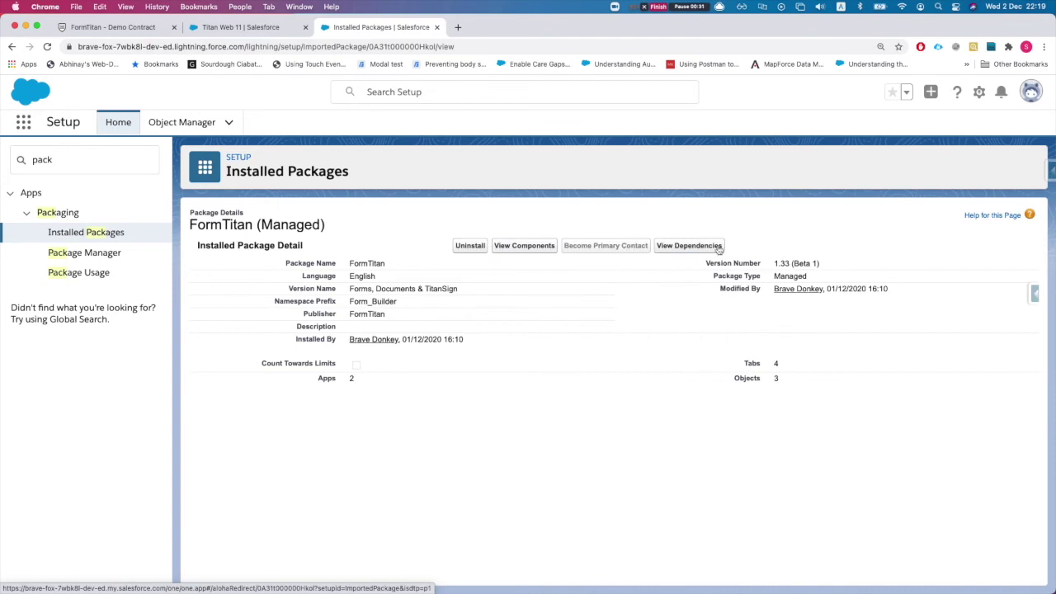
{"action": "left_click", "coordinate": [523, 246]}
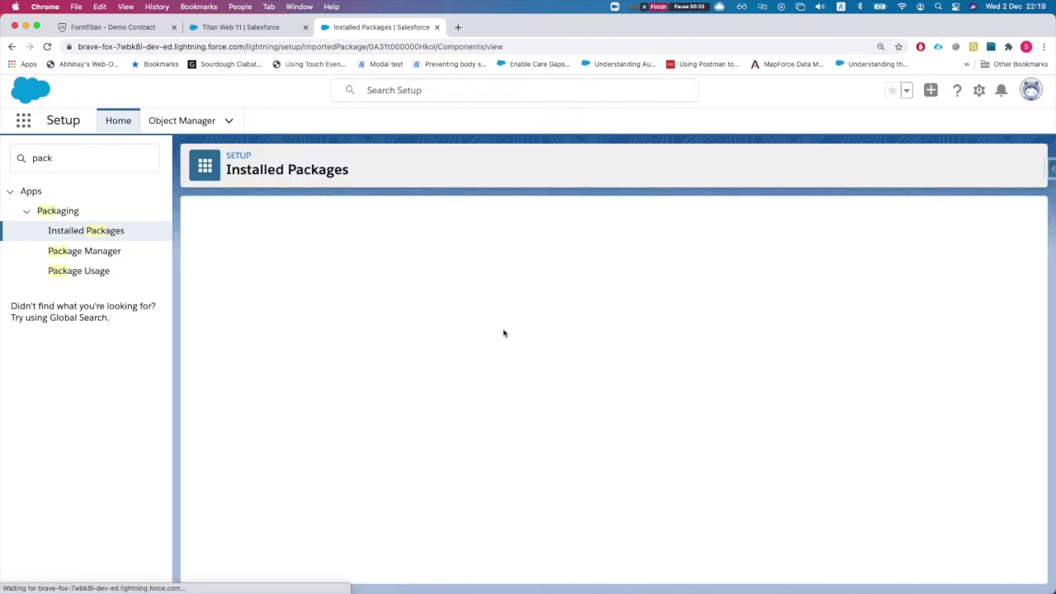
{"action": "scroll", "coordinate": [474, 337], "scroll_direction": "down", "scroll_amount": 3}
{"action": "key", "text": "cmd+f"}
{"action": "type", "text": "t"}
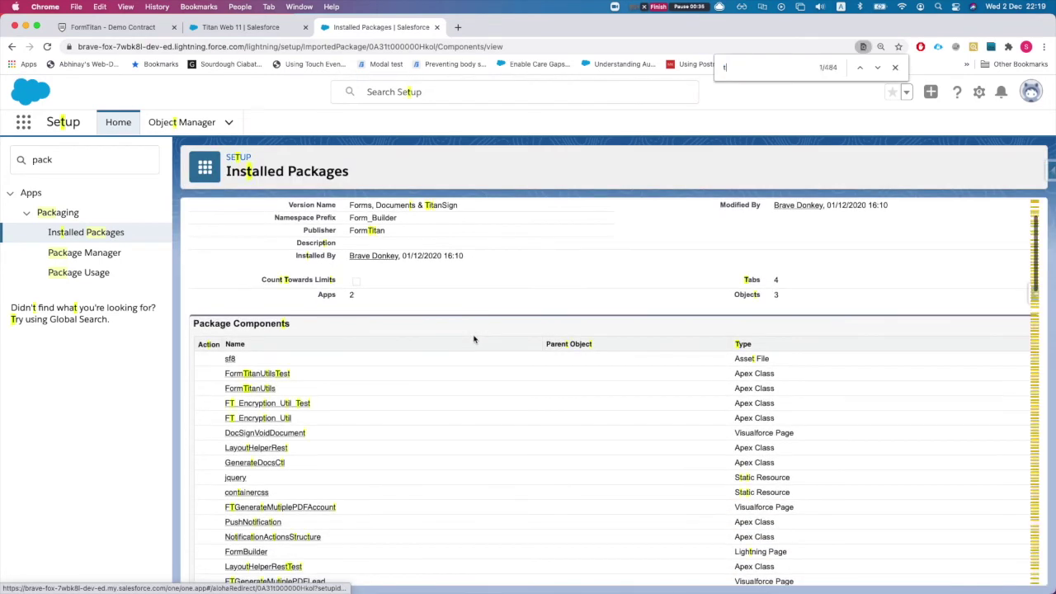
{"action": "type", "text": "itan"}
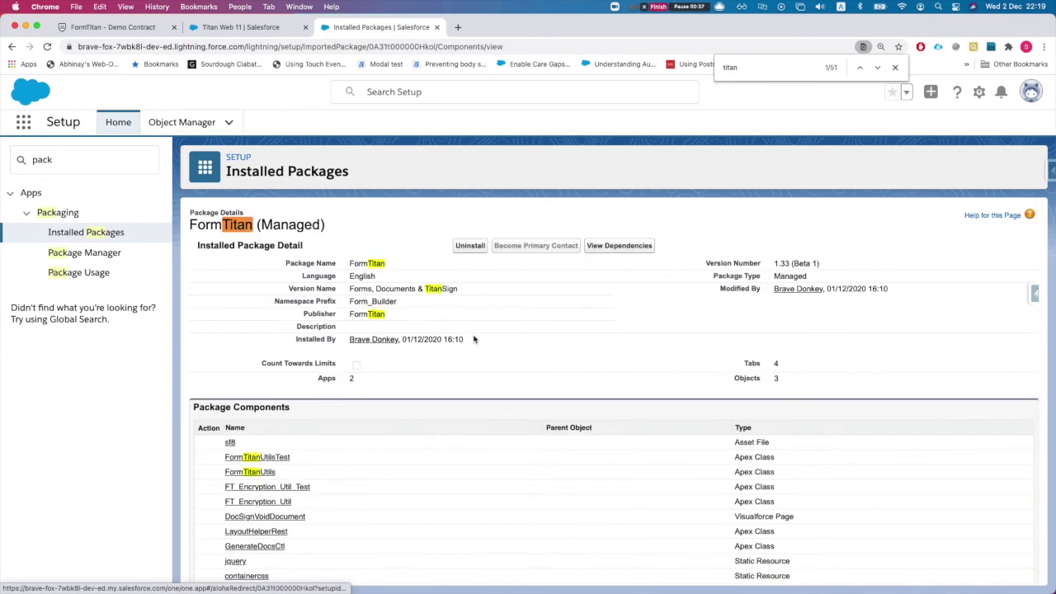
{"action": "type", "text": "sign"}
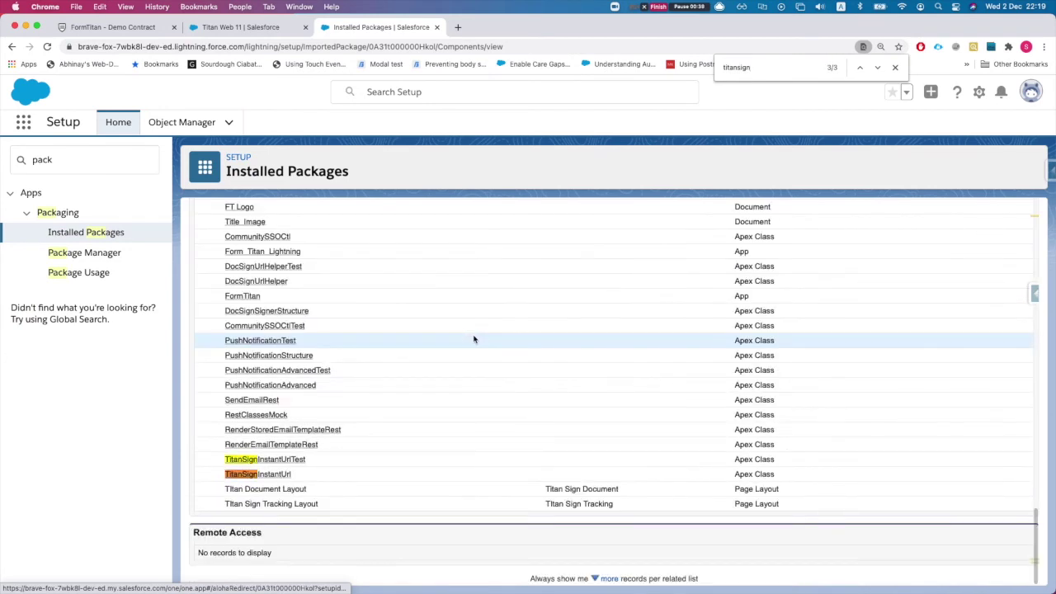
Open the TitanSignInstantUrl Apex class and locate the getTitanSignInstantURL method.
{"action": "left_click", "coordinate": [332, 470]}
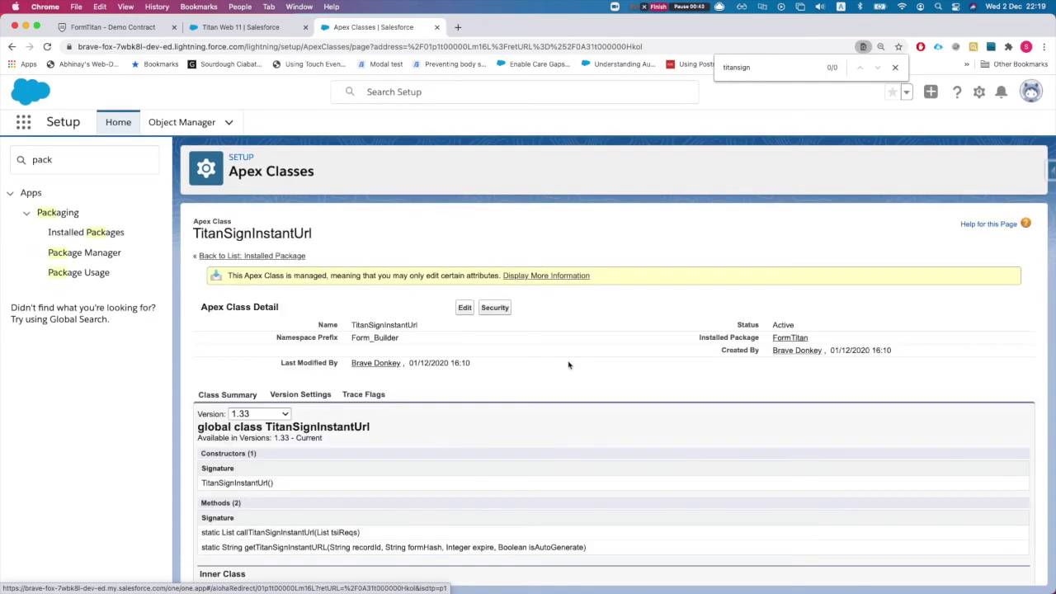
{"action": "scroll", "coordinate": [440, 457], "scroll_direction": "down", "scroll_amount": 4}
{"action": "scroll", "coordinate": [361, 422], "scroll_direction": "up", "scroll_amount": 1}
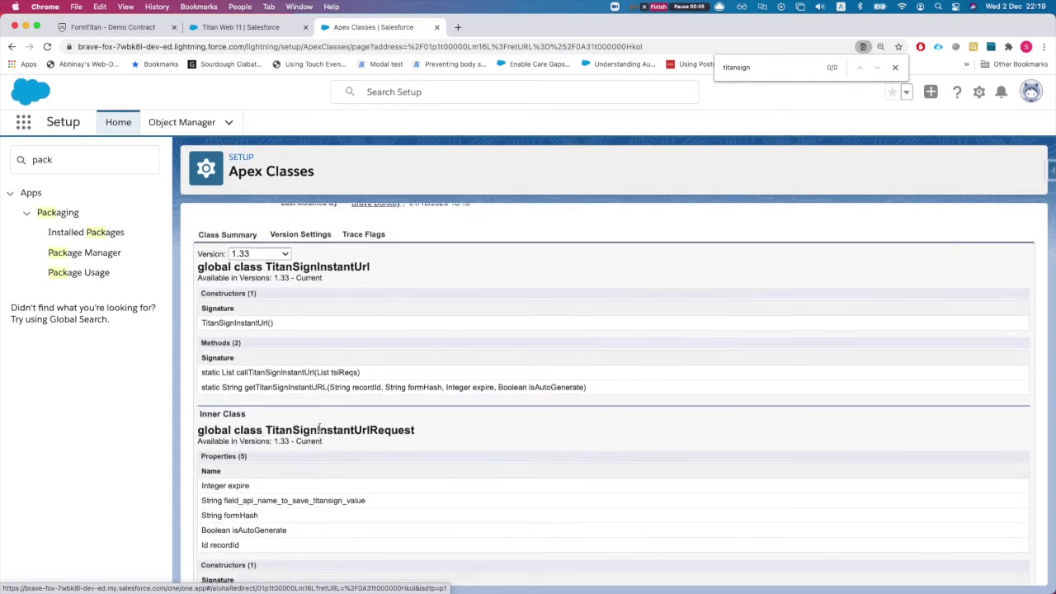
{"action": "key", "text": "super+g"}
{"action": "scroll", "coordinate": [265, 509], "scroll_direction": "down", "scroll_amount": 2}
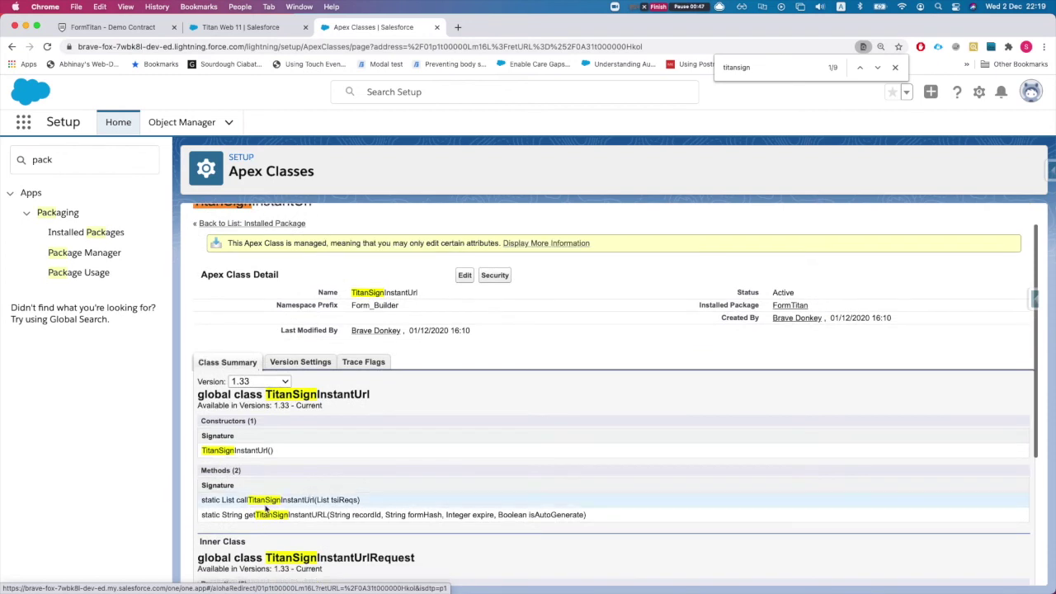
{"action": "scroll", "coordinate": [259, 499], "scroll_direction": "down", "scroll_amount": 2}
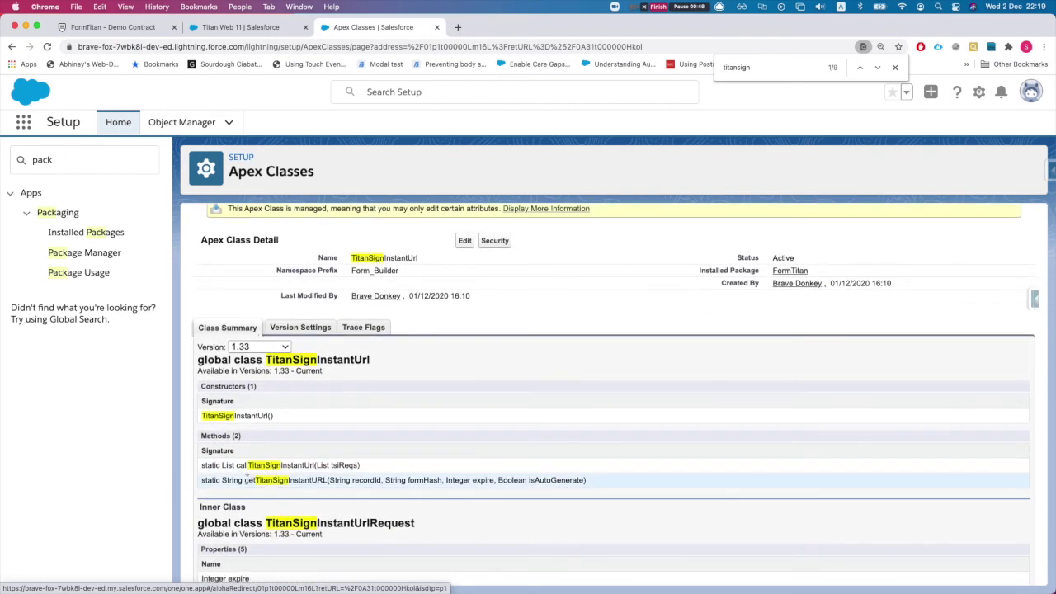
{"action": "left_click_drag", "start_coordinate": [245, 480], "coordinate": [254, 481]}
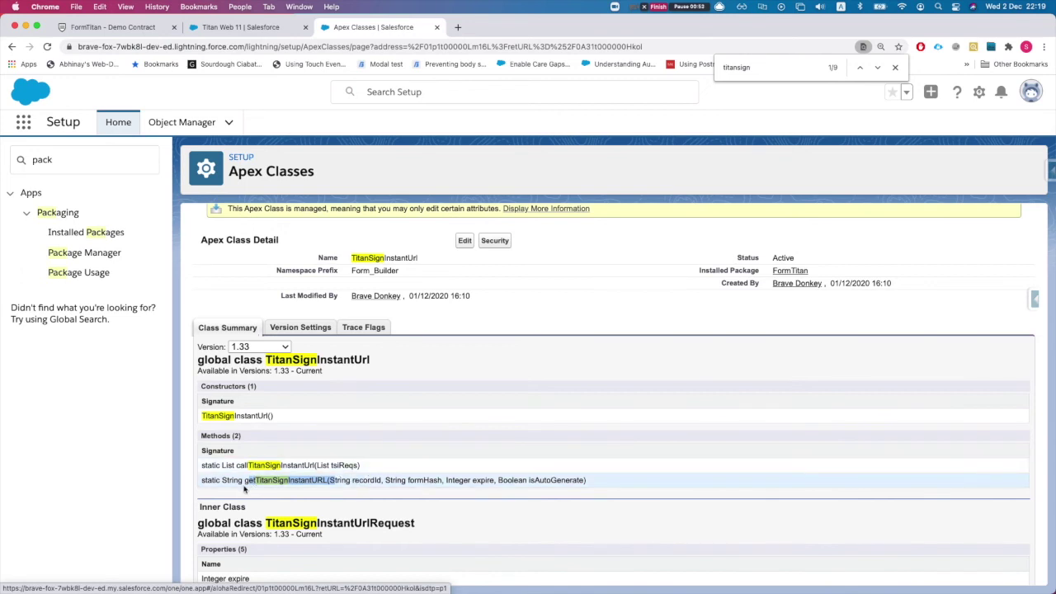
{"action": "double_click", "coordinate": [278, 480]}
Review its parameters recordId, formHash, expire and isAutoGenerate, then close the find bar.
{"action": "scroll", "coordinate": [272, 479], "scroll_direction": "up", "scroll_amount": 1}
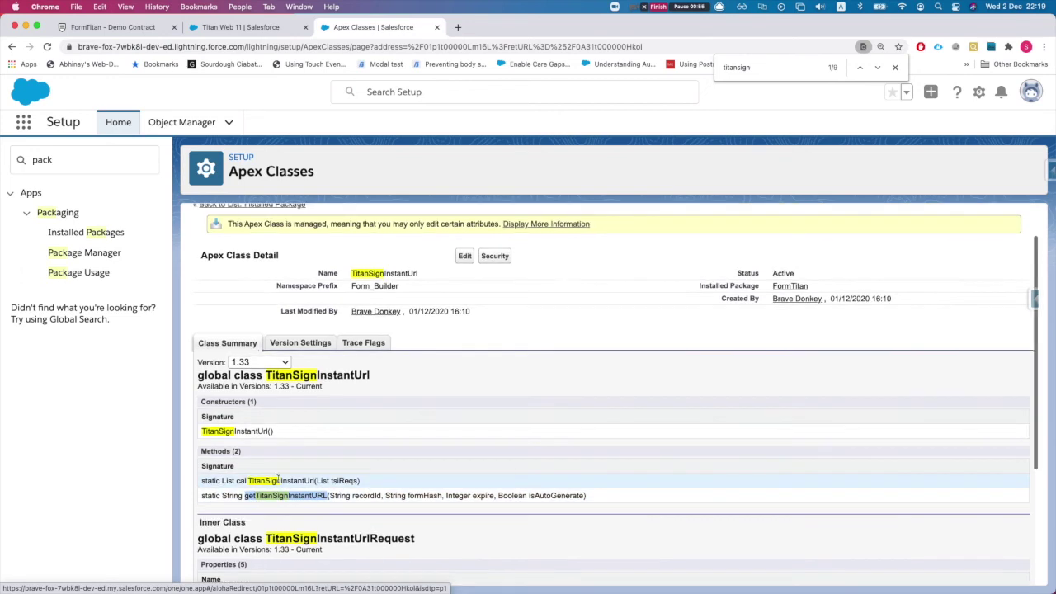
{"action": "scroll", "coordinate": [281, 485], "scroll_direction": "down", "scroll_amount": 1}
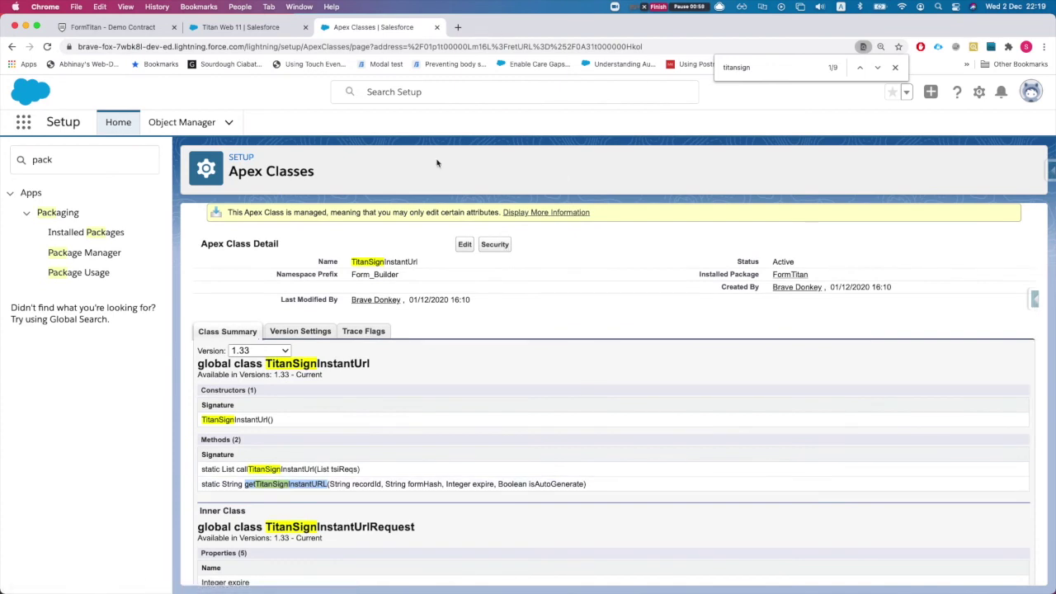
{"action": "scroll", "coordinate": [363, 466], "scroll_direction": "down", "scroll_amount": 1}
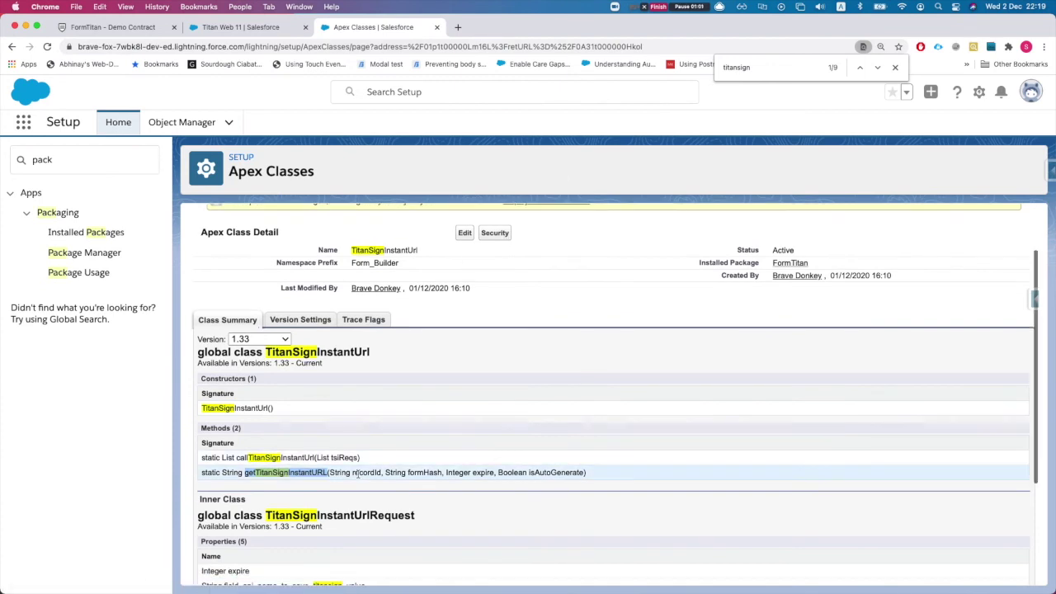
{"action": "scroll", "coordinate": [368, 481], "scroll_direction": "down", "scroll_amount": 2}
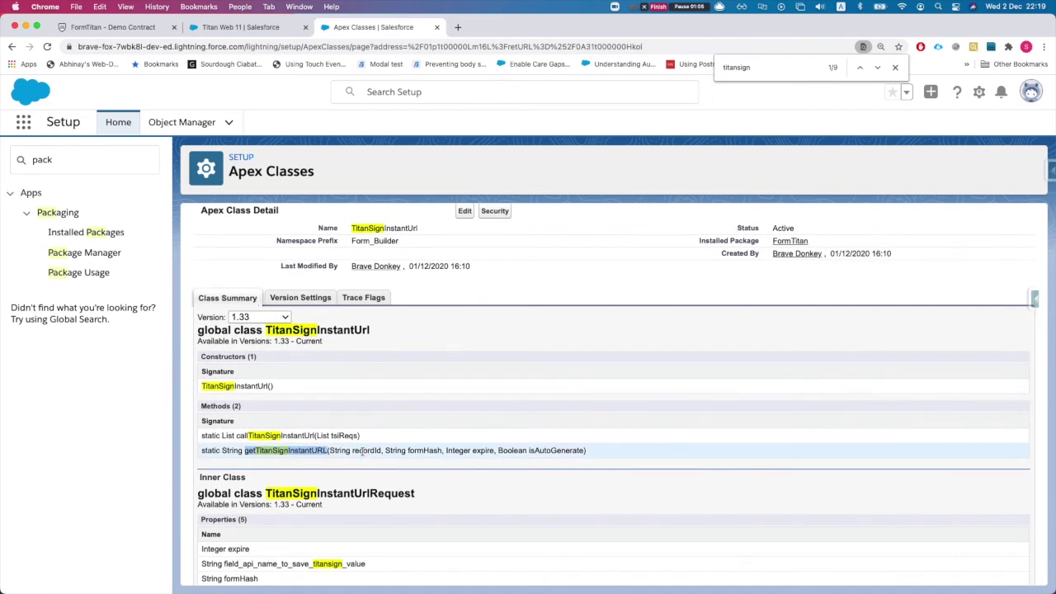
{"action": "double_click", "coordinate": [362, 451]}
{"action": "double_click", "coordinate": [425, 451]}
{"action": "double_click", "coordinate": [484, 450]}
{"action": "double_click", "coordinate": [553, 450]}
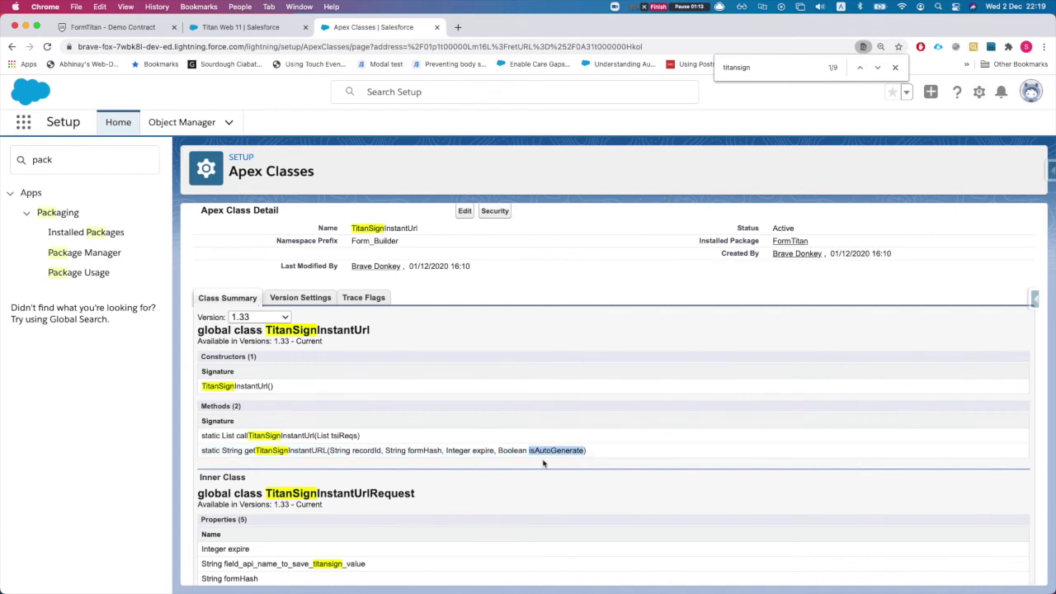
{"action": "left_click", "coordinate": [895, 67]}
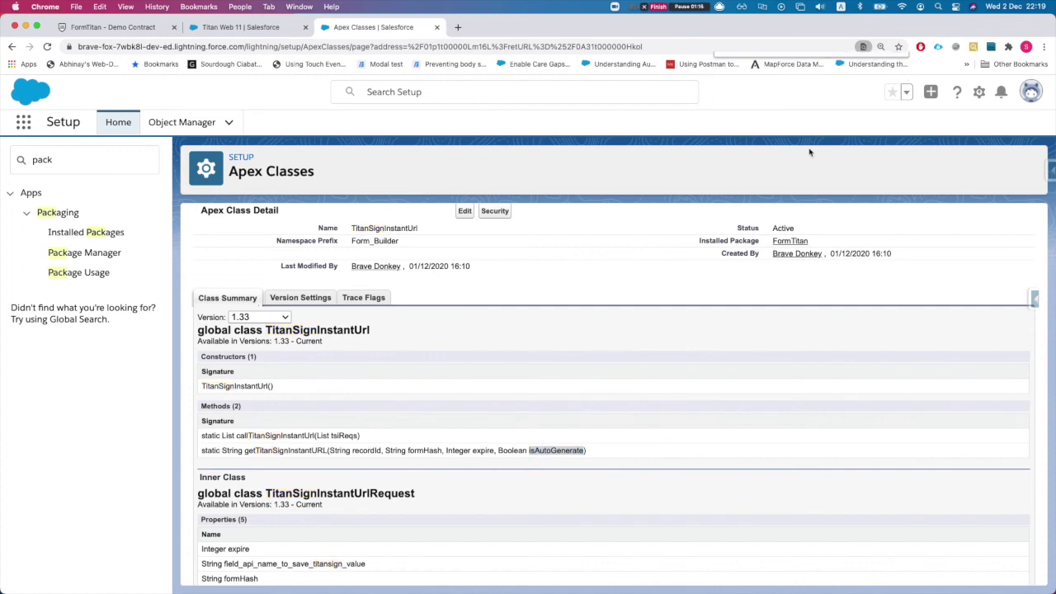
Open Workbench in a new tab and log in with Salesforce.
{"action": "left_click", "coordinate": [458, 27]}
{"action": "type", "text": "work"}
{"action": "key", "text": "Return"}
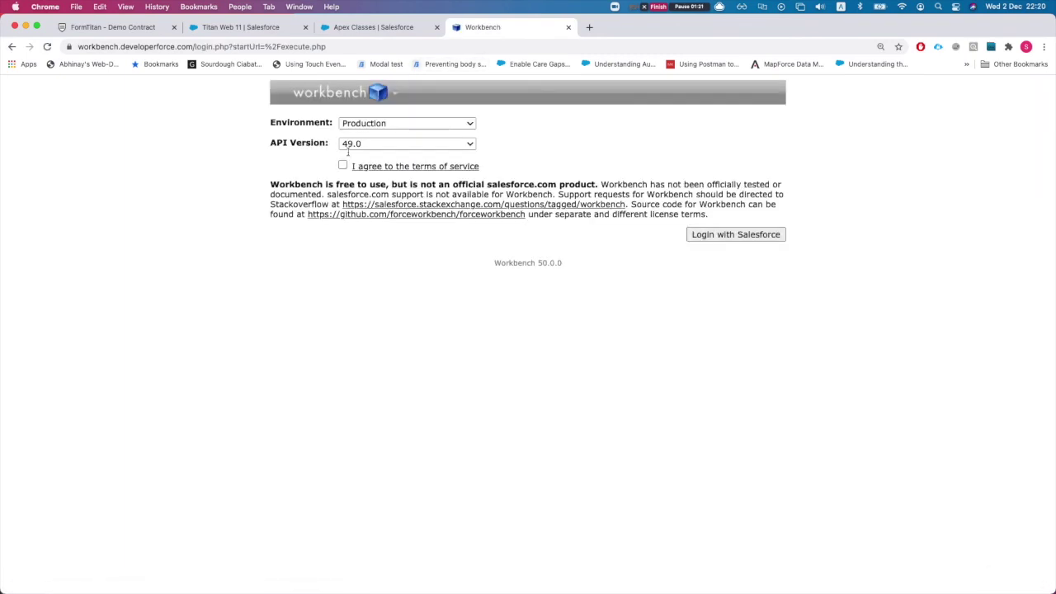
{"action": "left_click", "coordinate": [721, 236]}
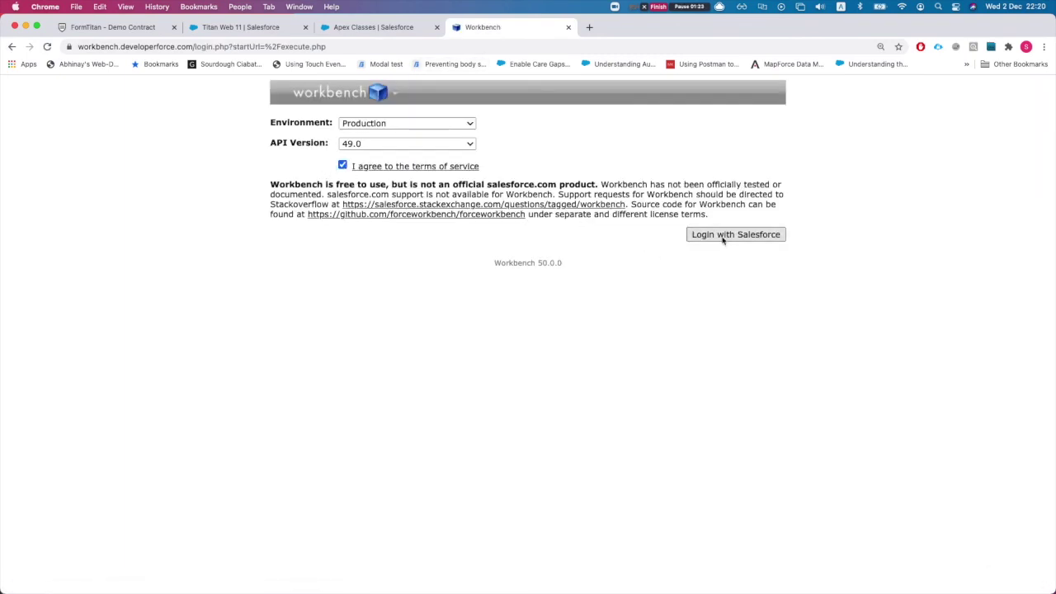
Copy the Form_Builder namespace prefix from the Apex class page for use in Workbench.
{"action": "left_click", "coordinate": [366, 27]}
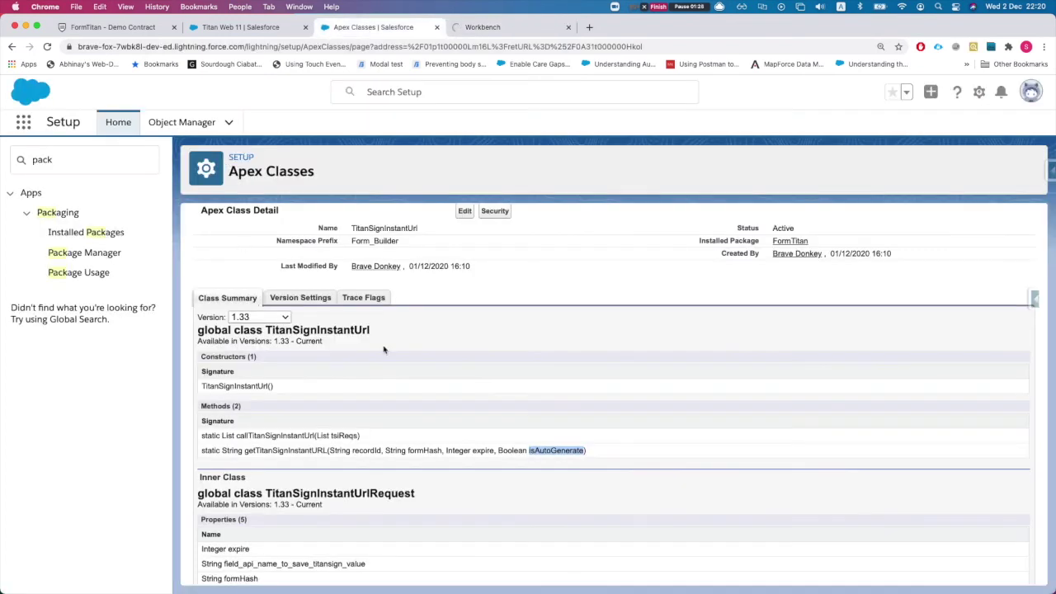
{"action": "scroll", "coordinate": [384, 350], "scroll_direction": "up", "scroll_amount": 2}
{"action": "double_click", "coordinate": [375, 307]}
{"action": "scroll", "coordinate": [346, 355], "scroll_direction": "down", "scroll_amount": 3}
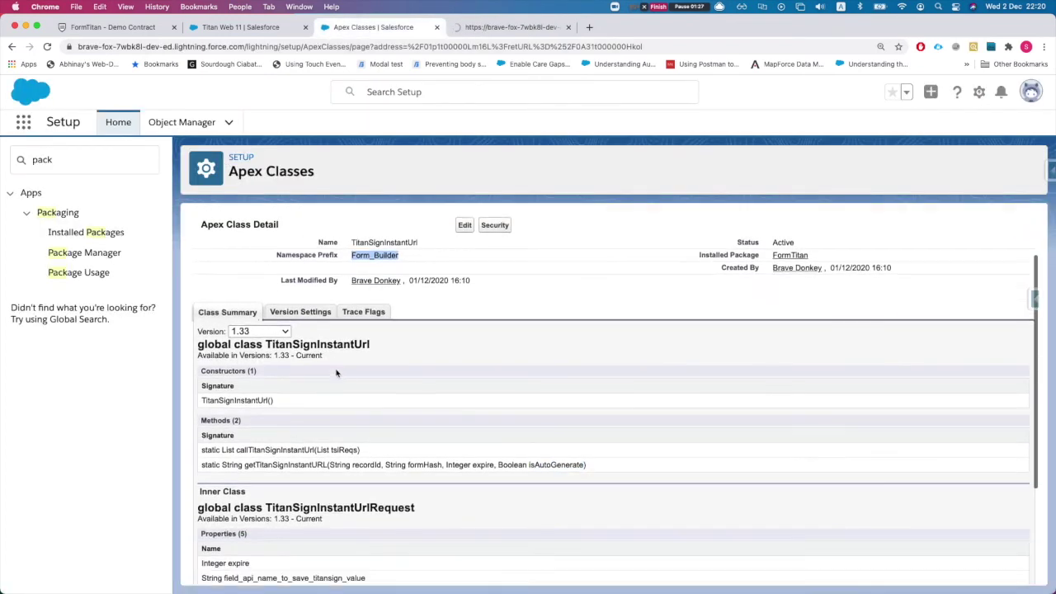
{"action": "scroll", "coordinate": [328, 387], "scroll_direction": "up", "scroll_amount": 1}
{"action": "scroll", "coordinate": [328, 387], "scroll_direction": "up", "scroll_amount": 1}
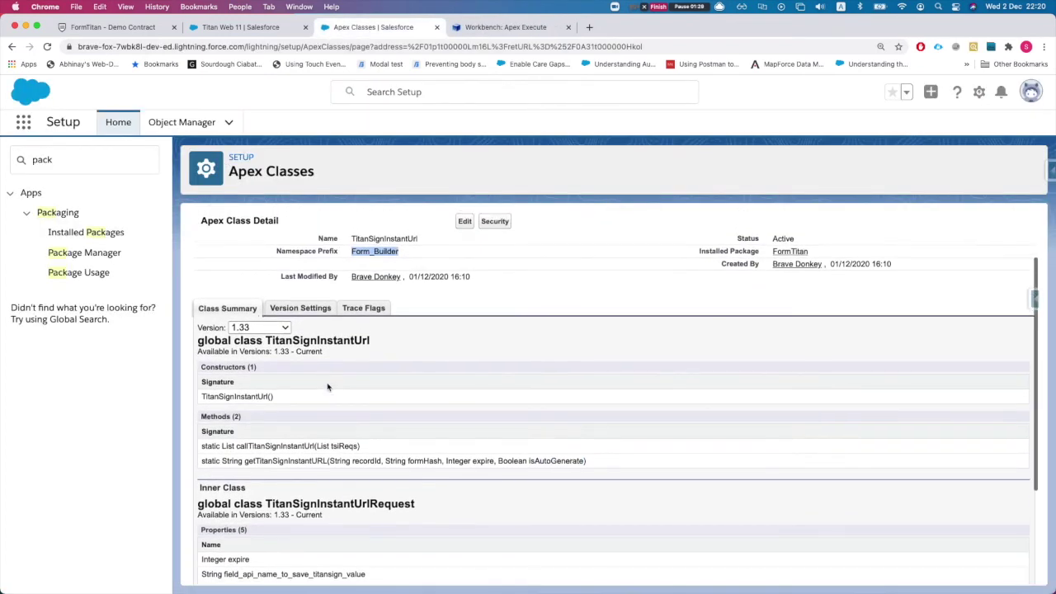
{"action": "scroll", "coordinate": [328, 387], "scroll_direction": "down", "scroll_amount": 1}
{"action": "scroll", "coordinate": [328, 387], "scroll_direction": "down", "scroll_amount": 1}
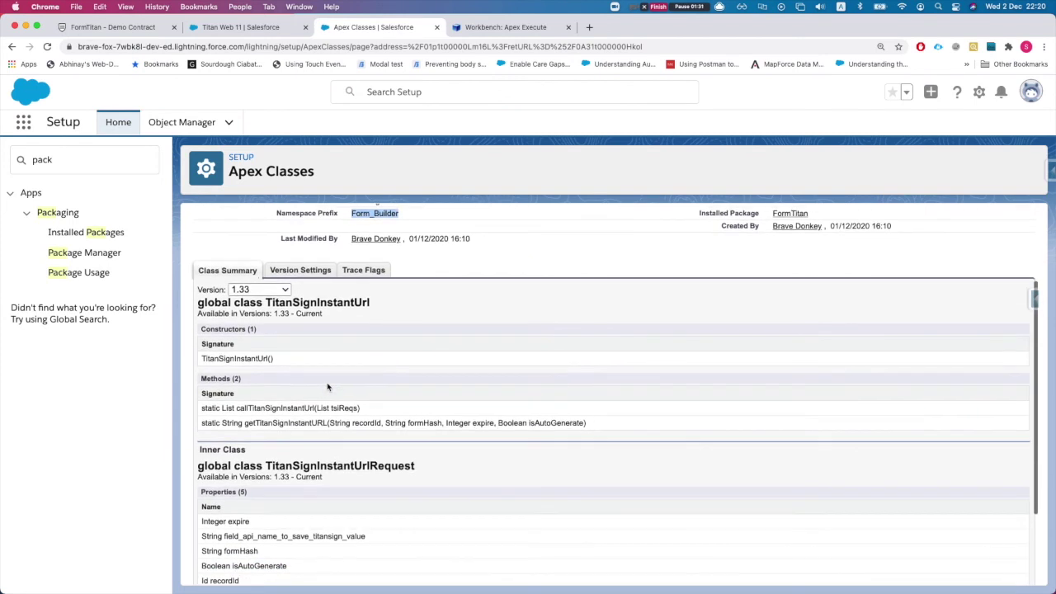
{"action": "scroll", "coordinate": [446, 222], "scroll_direction": "down", "scroll_amount": 1}
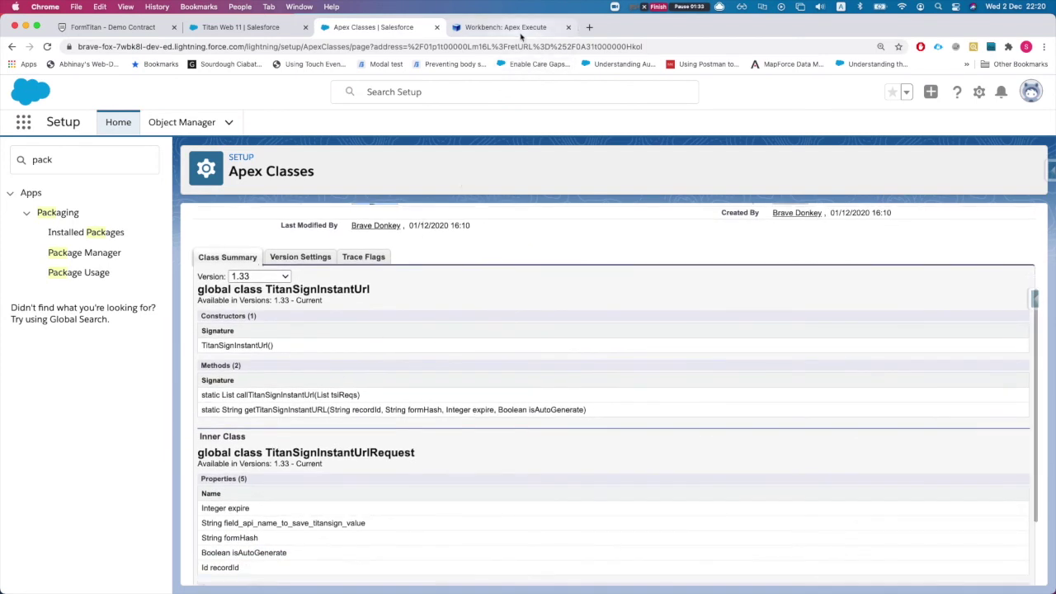
{"action": "left_click", "coordinate": [529, 28]}
{"action": "left_click", "coordinate": [373, 28]}
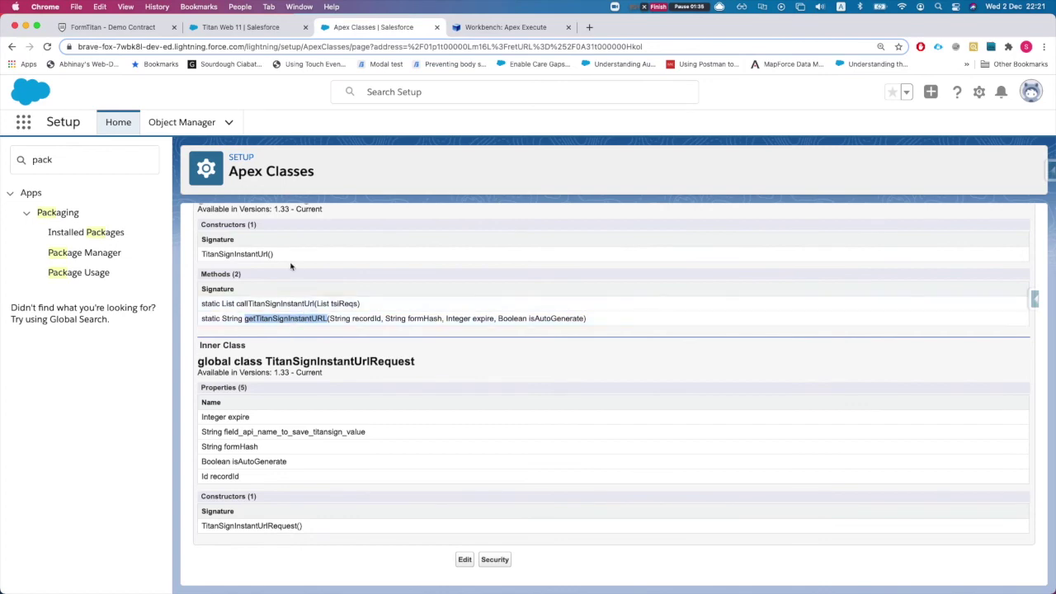
{"action": "scroll", "coordinate": [281, 264], "scroll_direction": "up", "scroll_amount": 5}
{"action": "scroll", "coordinate": [273, 264], "scroll_direction": "up", "scroll_amount": 5}
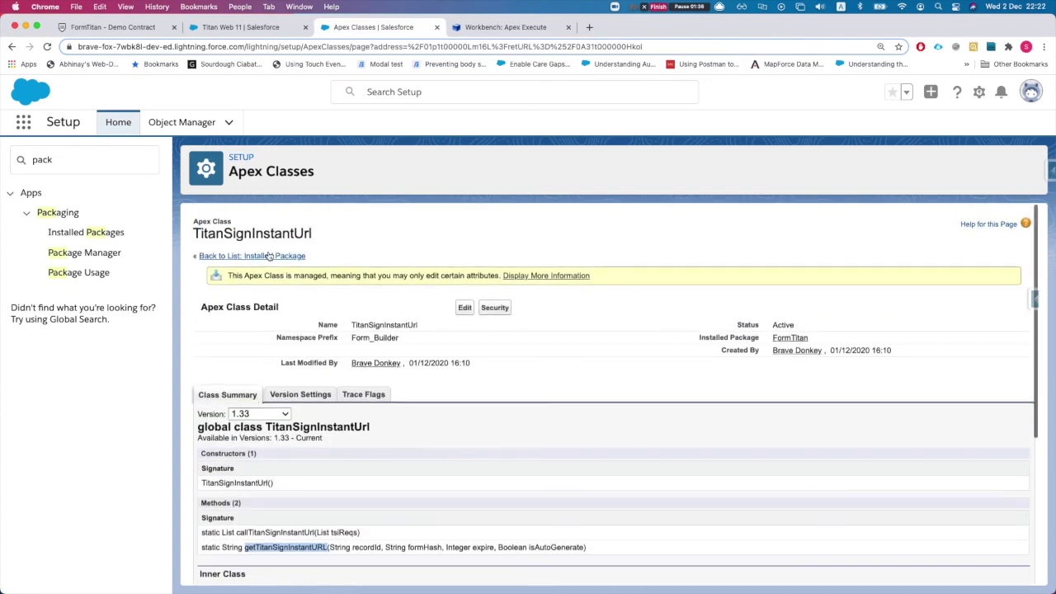
{"action": "double_click", "coordinate": [363, 337]}
{"action": "key", "text": "super+c"}
{"action": "left_click", "coordinate": [520, 27]}
Start the Apex code with Form_Builder.TitanSignInstantUrl, copying the class name from the class page.
{"action": "left_click", "coordinate": [376, 219]}
{"action": "key", "text": "super+v"}
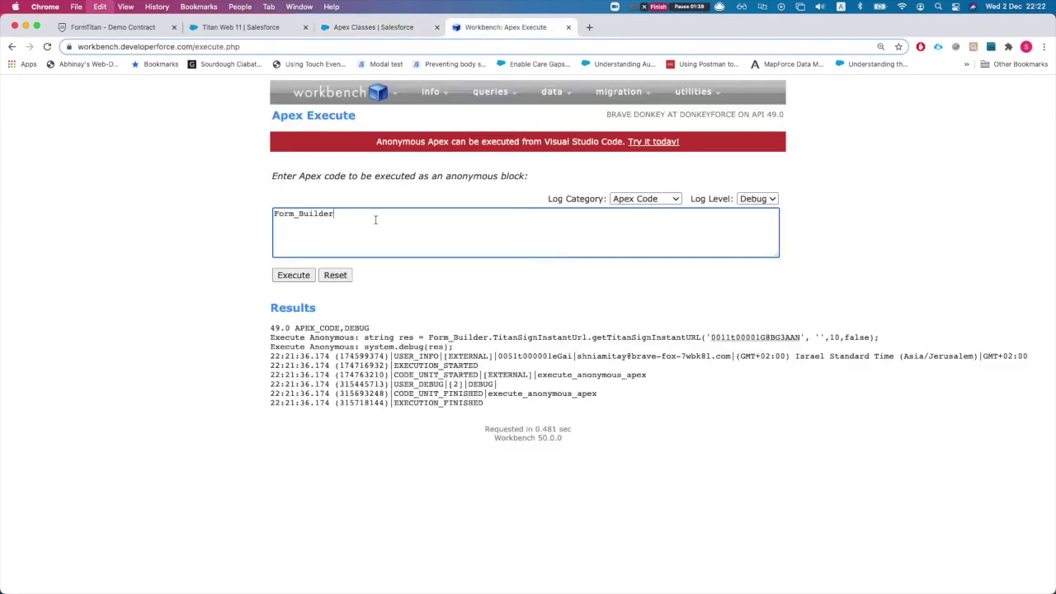
{"action": "type", "text": "."}
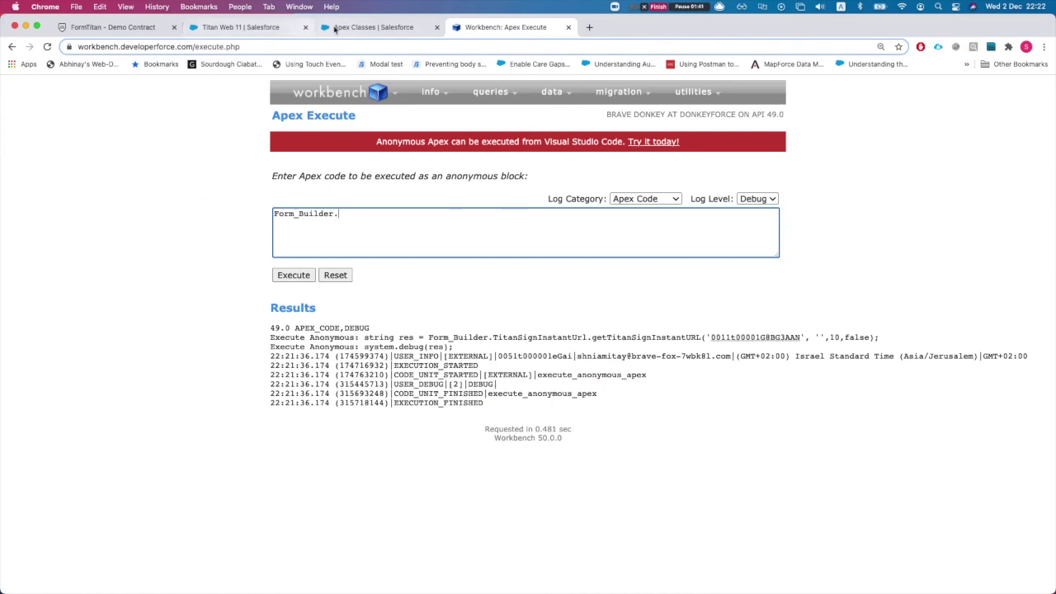
{"action": "left_click", "coordinate": [373, 28]}
{"action": "scroll", "coordinate": [336, 359], "scroll_direction": "down", "scroll_amount": 3}
{"action": "double_click", "coordinate": [320, 330]}
{"action": "key", "text": "super+c"}
{"action": "left_click", "coordinate": [505, 27]}
{"action": "key", "text": "super+v"}
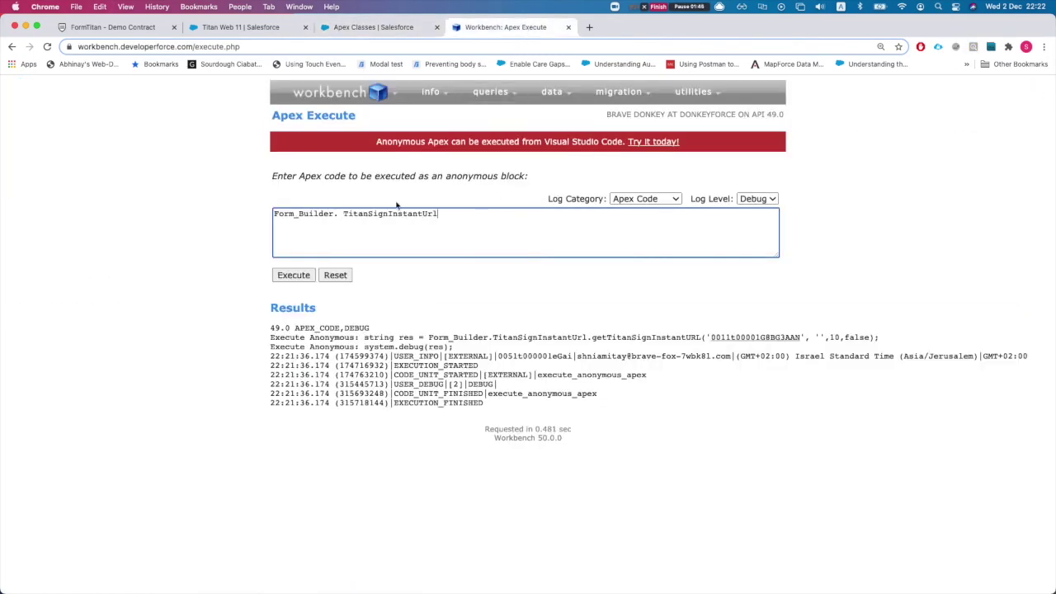
{"action": "left_click", "coordinate": [344, 214]}
{"action": "key", "text": "BackSpace"}
{"action": "left_click", "coordinate": [478, 212]}
Append the copied method name getTitanSignInstantURL to the call.
{"action": "left_click", "coordinate": [373, 27]}
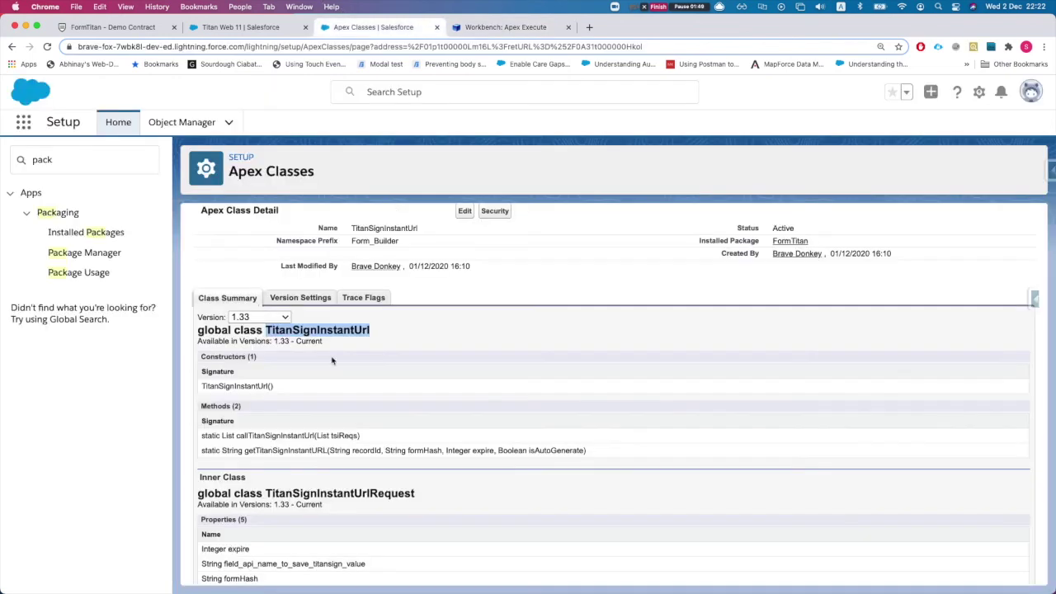
{"action": "scroll", "coordinate": [264, 462], "scroll_direction": "down", "scroll_amount": 1}
{"action": "double_click", "coordinate": [285, 418]}
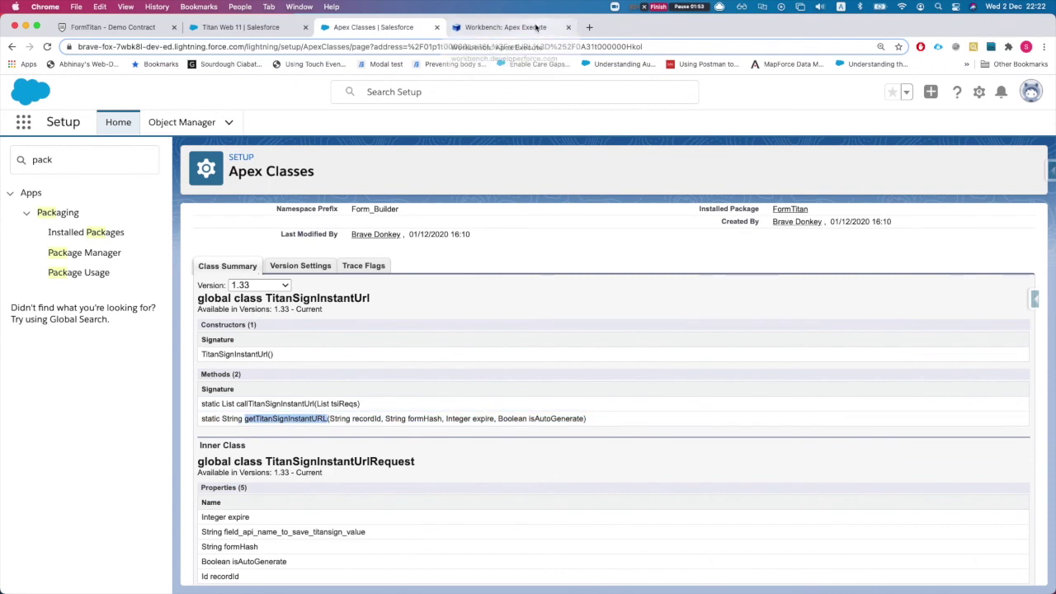
{"action": "left_click", "coordinate": [541, 27]}
{"action": "key", "text": "super+v"}
{"action": "left_click", "coordinate": [441, 213]}
{"action": "key", "text": "BackSpace"}
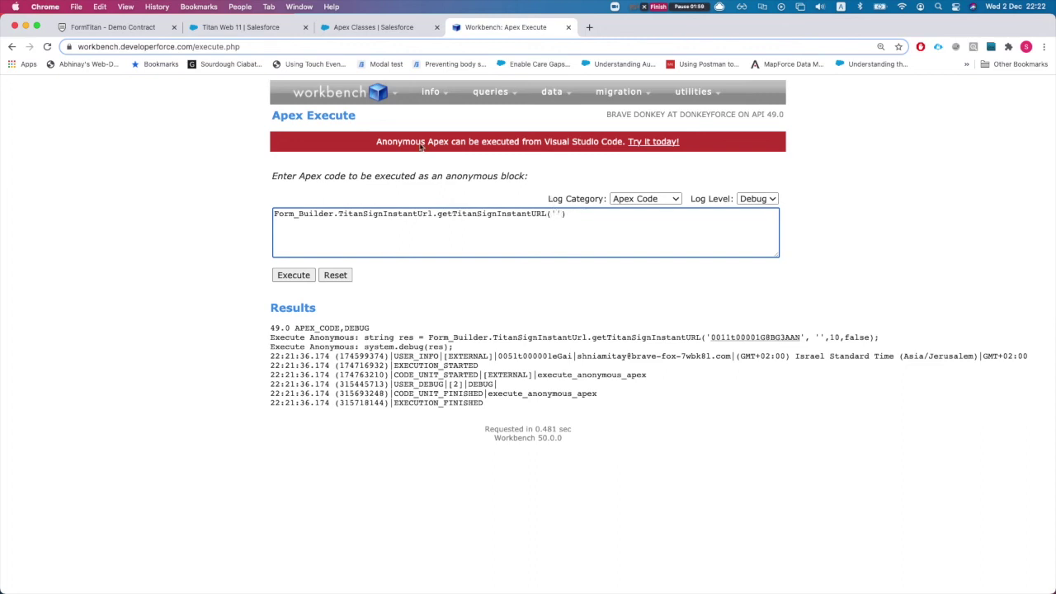
Paste the Titan Web 11 account record ID in quotes as the first argument, followed by a comma.
{"action": "left_click", "coordinate": [239, 27]}
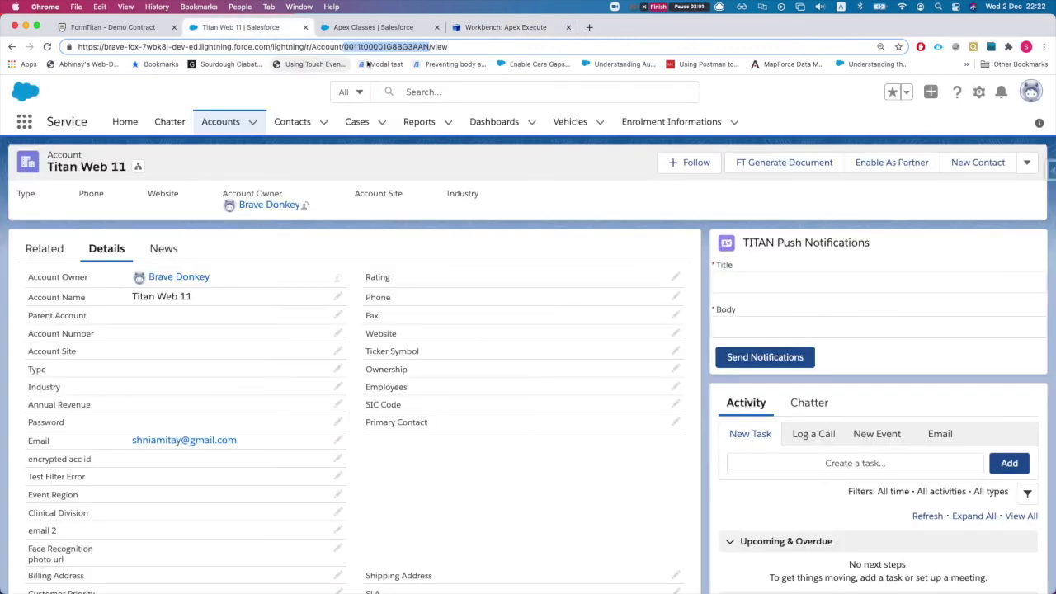
{"action": "left_click", "coordinate": [529, 28]}
{"action": "key", "text": "super+v"}
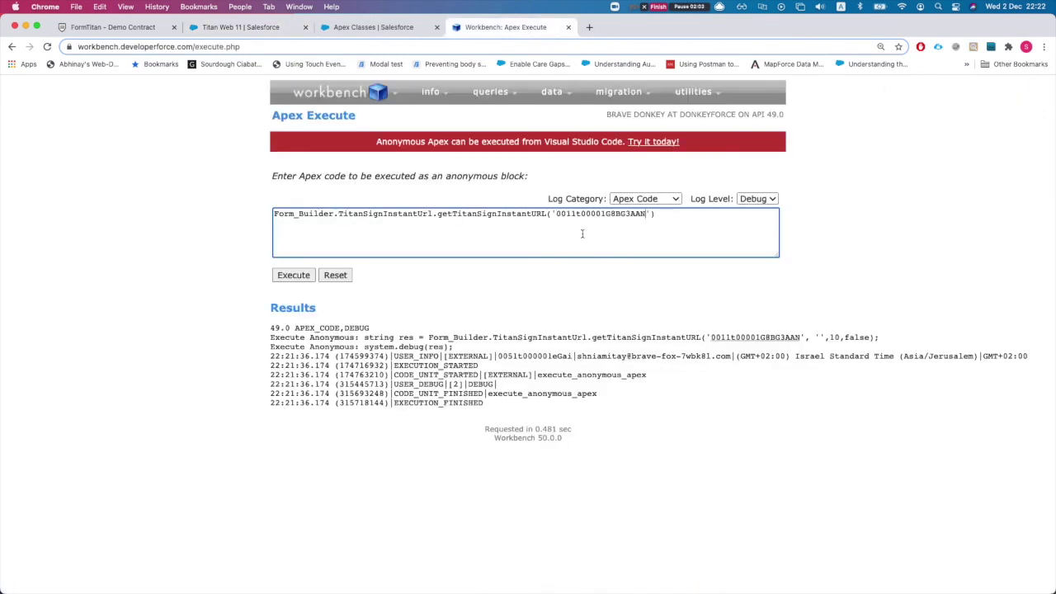
{"action": "key", "text": "Right"}
{"action": "type", "text": ","}
{"action": "left_click", "coordinate": [377, 27]}
{"action": "scroll", "coordinate": [375, 420], "scroll_direction": "down", "scroll_amount": 2}
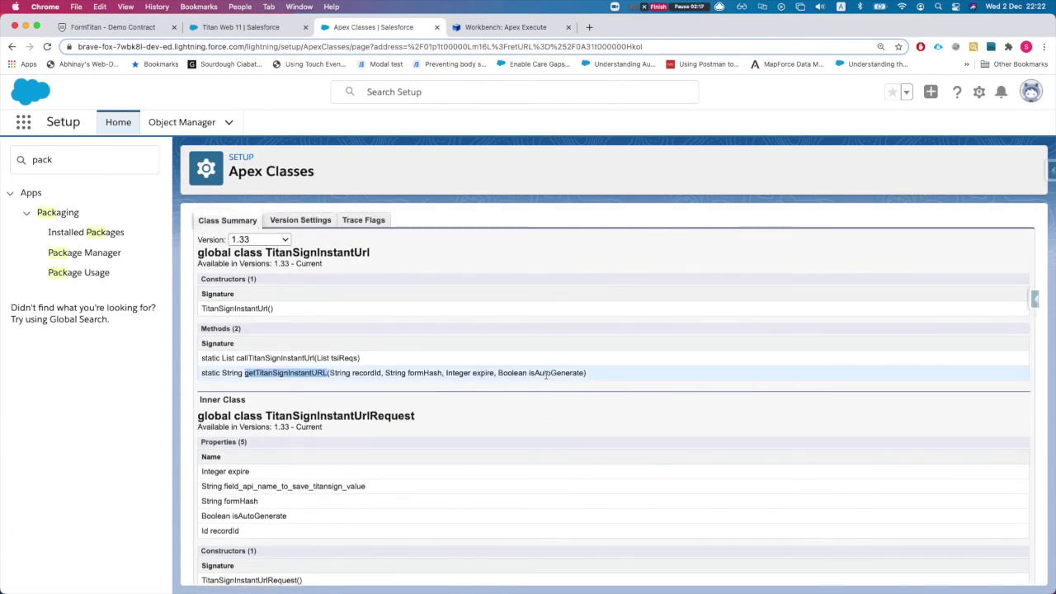
Copy the Demo Contract's ftFormHash from TitanSign's Salesforce Configuration and paste it in quotes.
{"action": "left_click", "coordinate": [115, 27]}
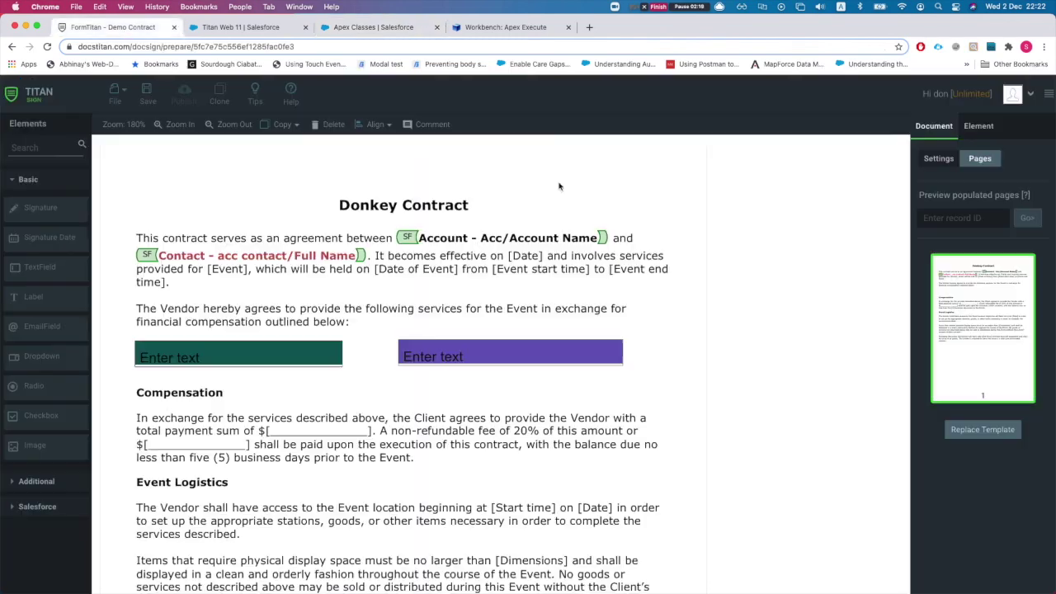
{"action": "left_click", "coordinate": [936, 158]}
{"action": "scroll", "coordinate": [934, 406], "scroll_direction": "down", "scroll_amount": 3}
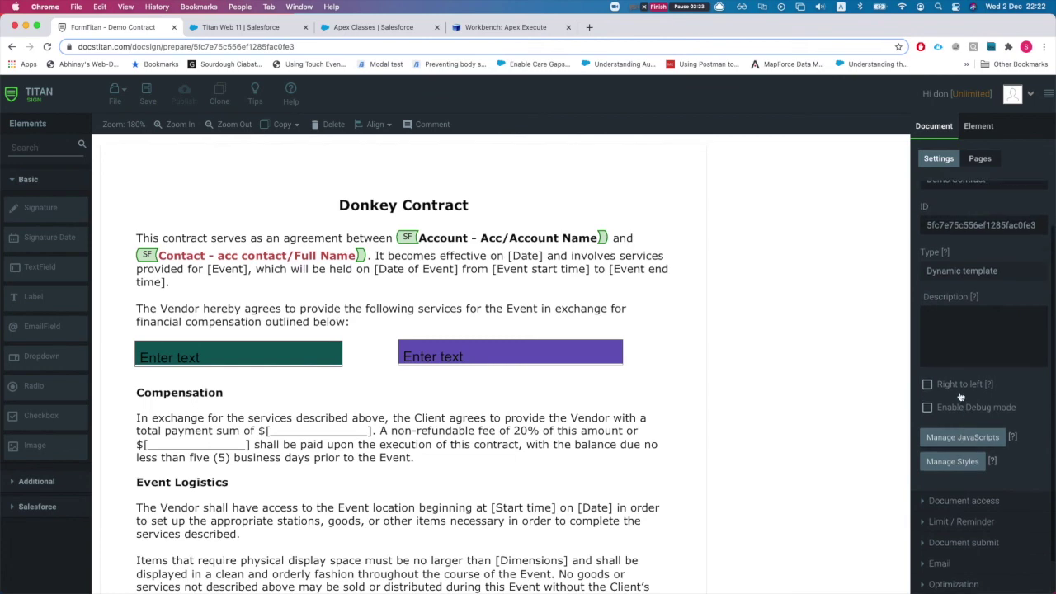
{"action": "left_click", "coordinate": [953, 500]}
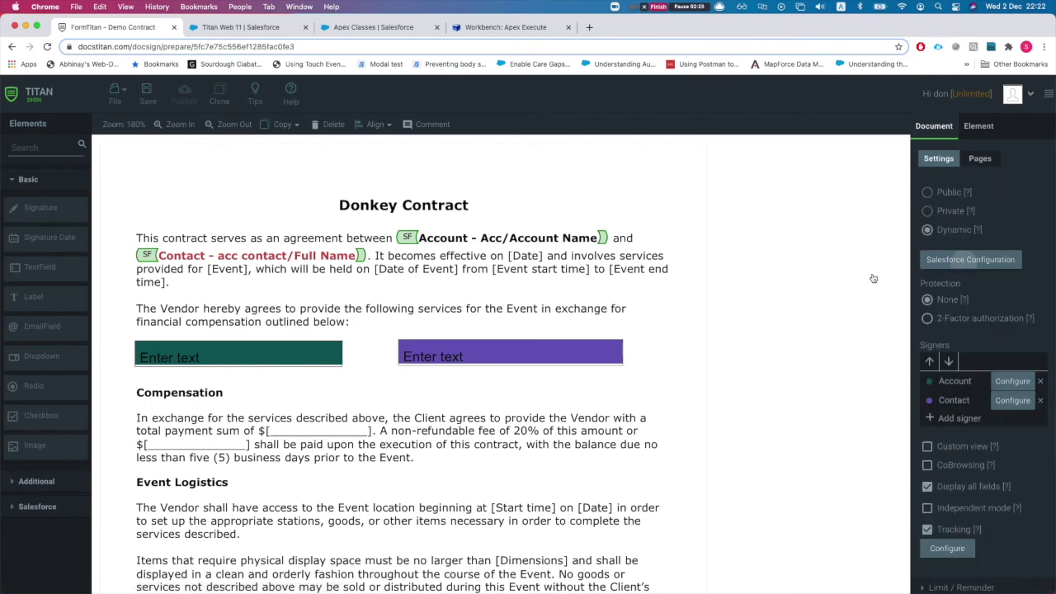
{"action": "left_click", "coordinate": [970, 259]}
{"action": "left_click", "coordinate": [365, 433]}
{"action": "key", "text": "super+a"}
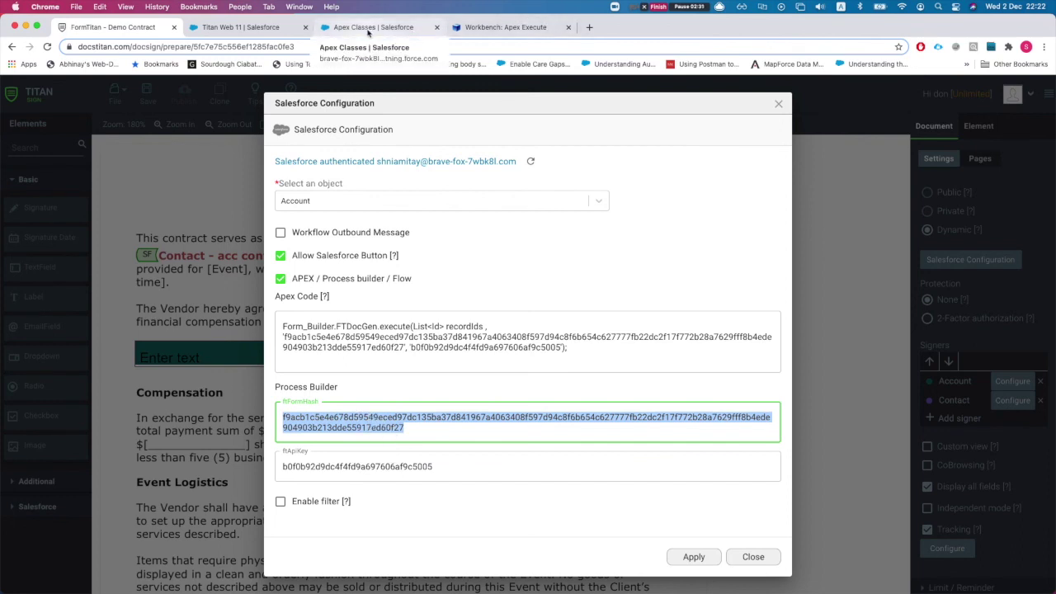
{"action": "left_click", "coordinate": [499, 28]}
{"action": "type", "text": "''"}
{"action": "key", "text": "super+v"}
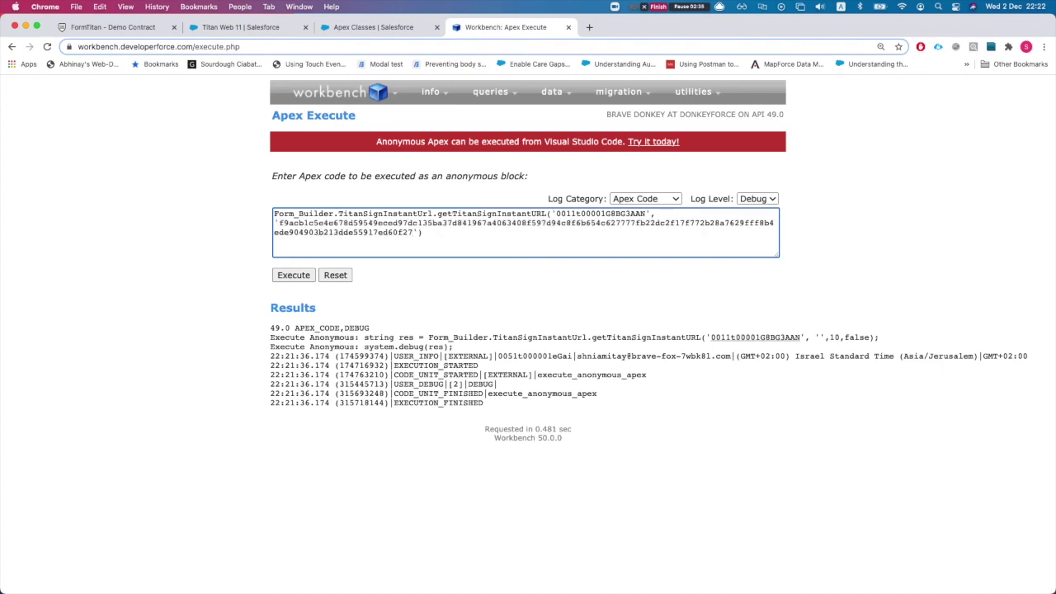
Complete the code with arguments 10 and false, 'string res =' assignment and 'system.debug(res)'.
{"action": "type", "text": ", "}
{"action": "type", "text": "10, "}
{"action": "type", "text": "flase"}
{"action": "key", "text": "BackSpace"}
{"action": "key", "text": "BackSpace"}
{"action": "key", "text": "BackSpace"}
{"action": "type", "text": "alse"}
{"action": "key", "text": "super+Up"}
{"action": "type", "text": "string r"}
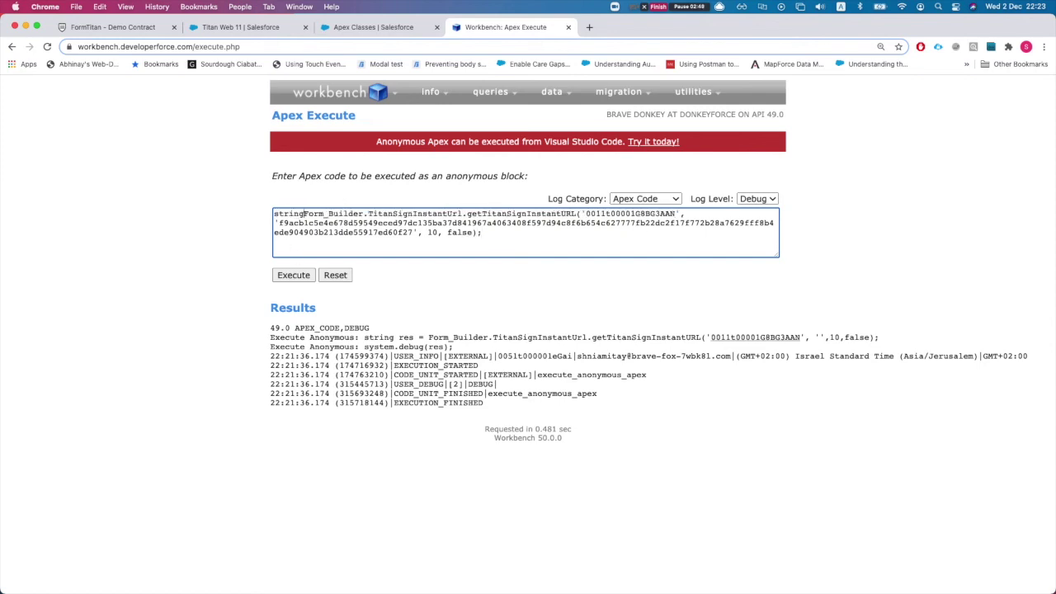
{"action": "type", "text": "es ="}
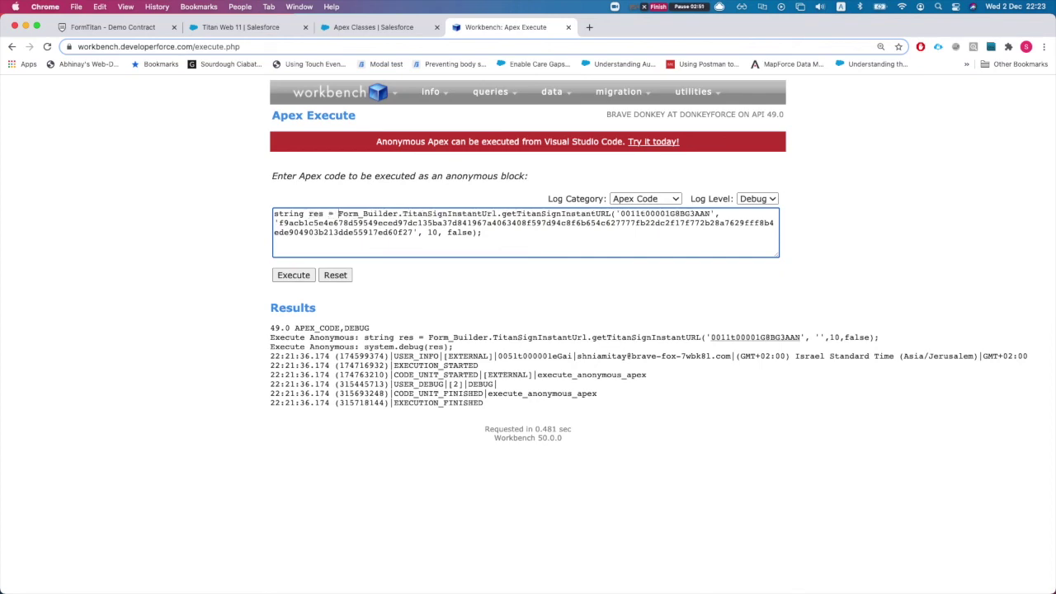
{"action": "left_click", "coordinate": [492, 244]}
{"action": "type", "text": "system.debug(res);"}
Execute the anonymous Apex and select the generated signing URL in the USER_DEBUG log.
{"action": "left_click", "coordinate": [293, 275]}
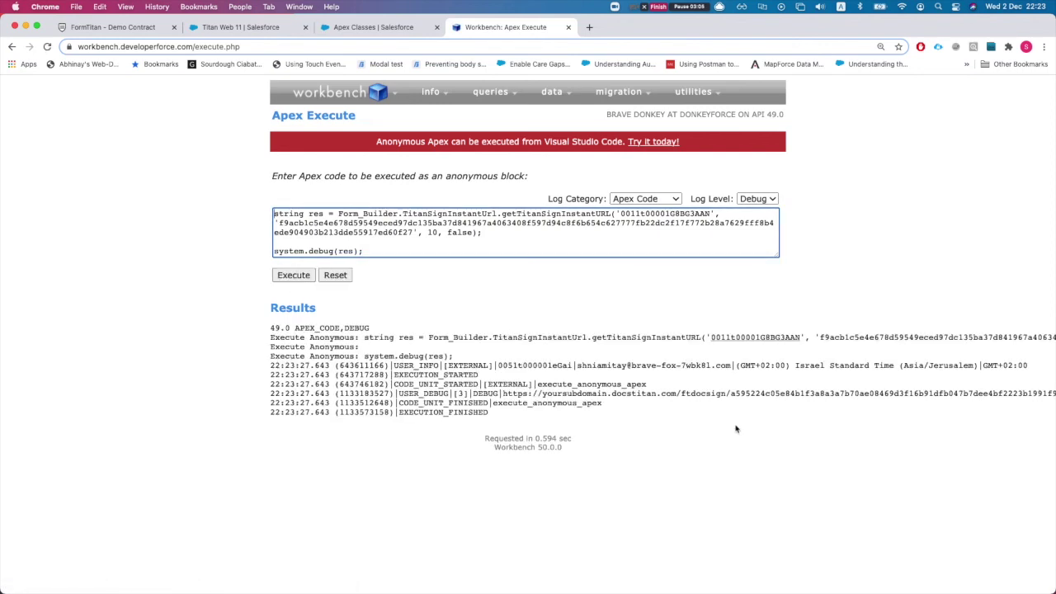
{"action": "left_click_drag", "start_coordinate": [499, 394], "coordinate": [1055, 394]}
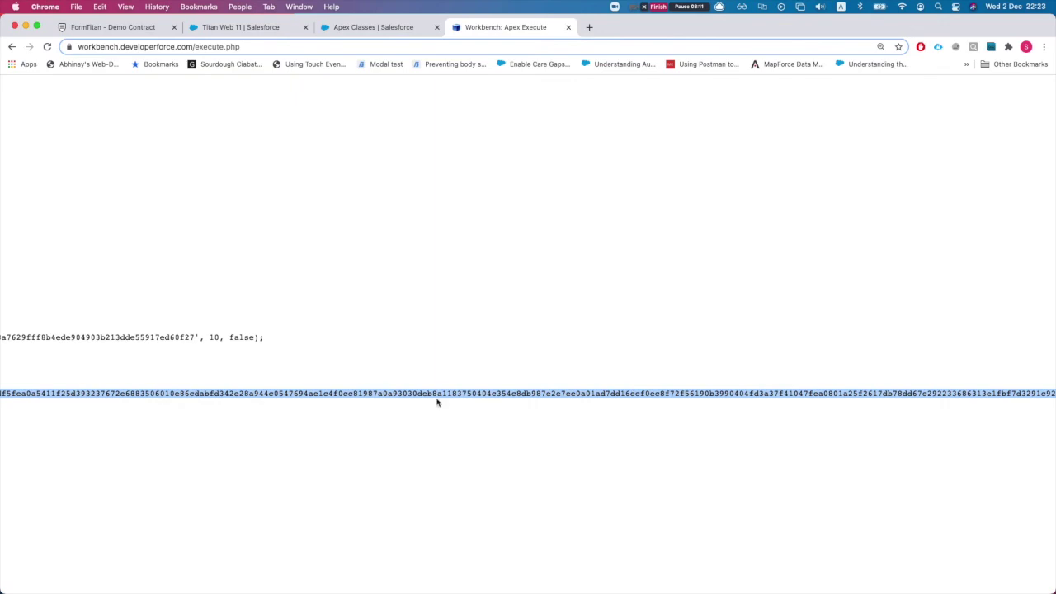
{"action": "scroll", "coordinate": [437, 402], "scroll_direction": "left", "scroll_amount": 10}
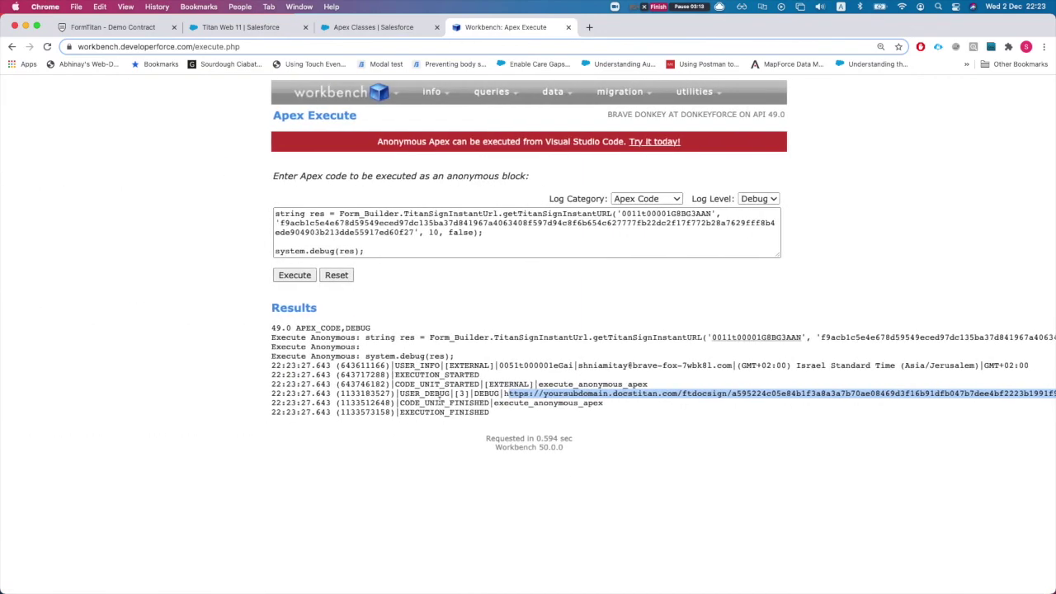